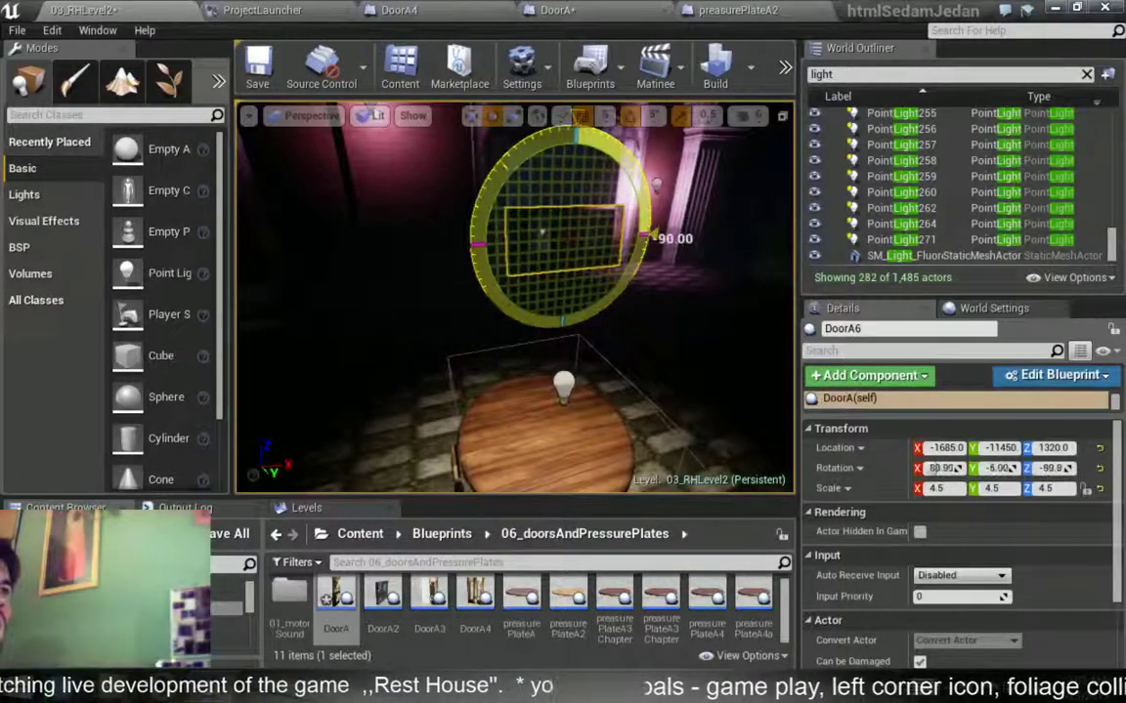
# Orbit down to the floor beside the round wooden table and bring up its context menu there.
pyautogui.moveTo(650, 237)
pyautogui.mouseDown(button='right')
pyautogui.moveTo(466, 446)
pyautogui.moveTo(450, 415)
pyautogui.mouseUp(button='right')
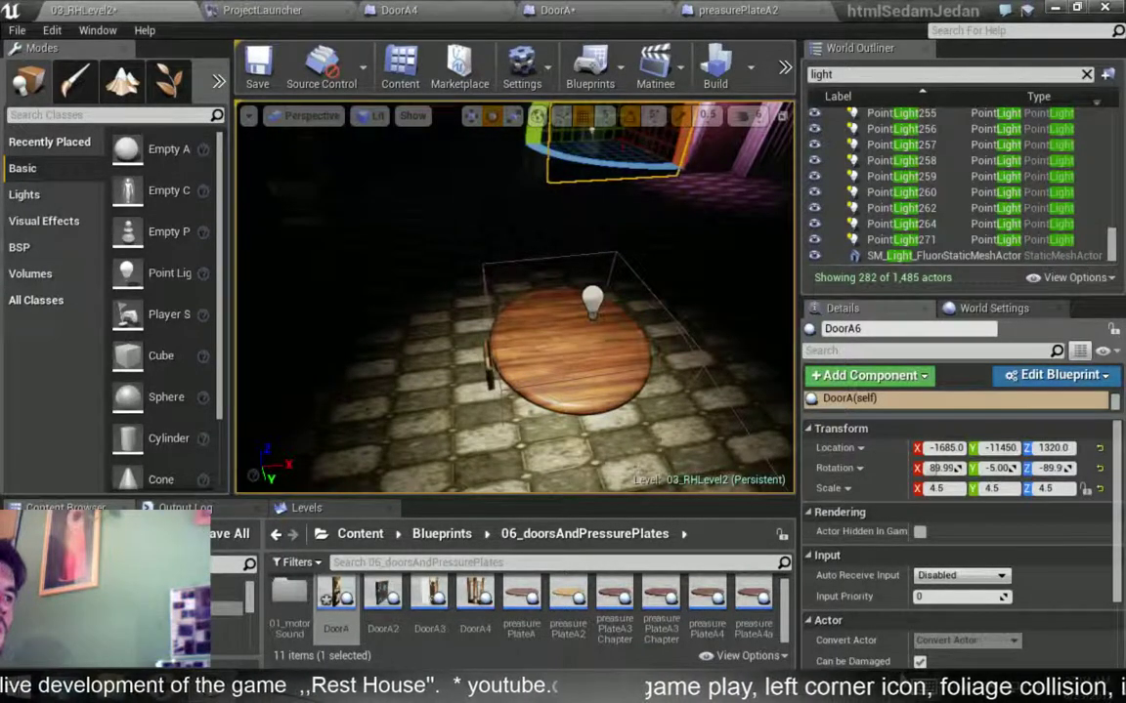
pyautogui.moveTo(828, 689)
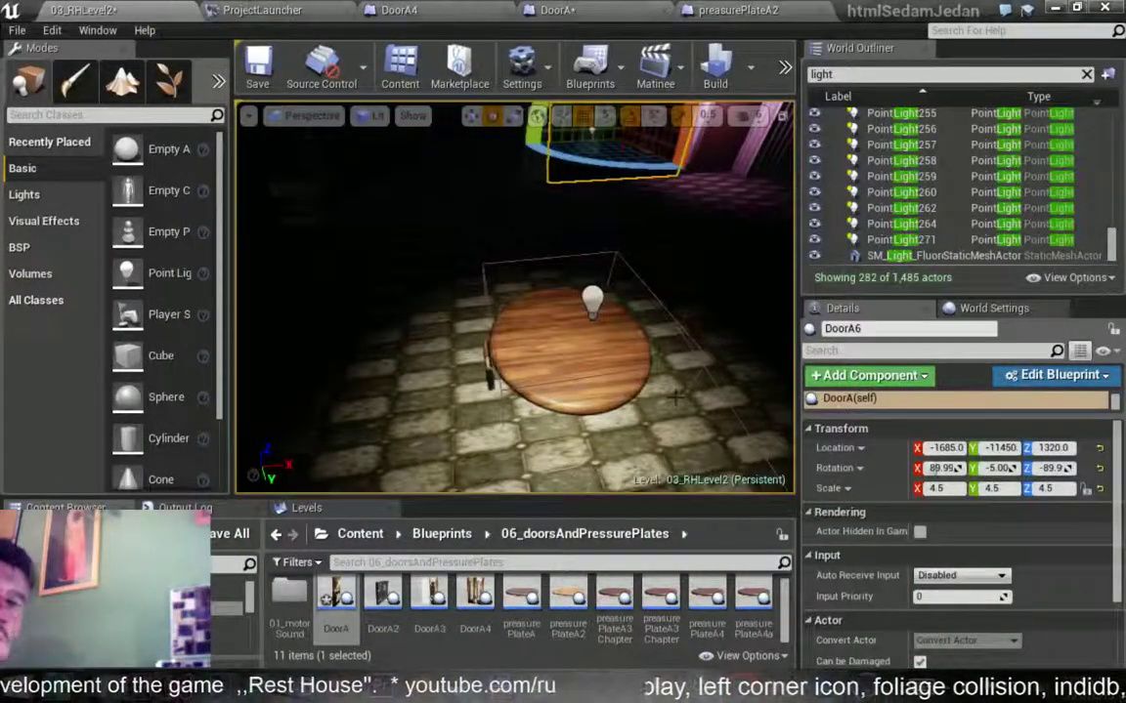
pyautogui.rightClick(662, 138)
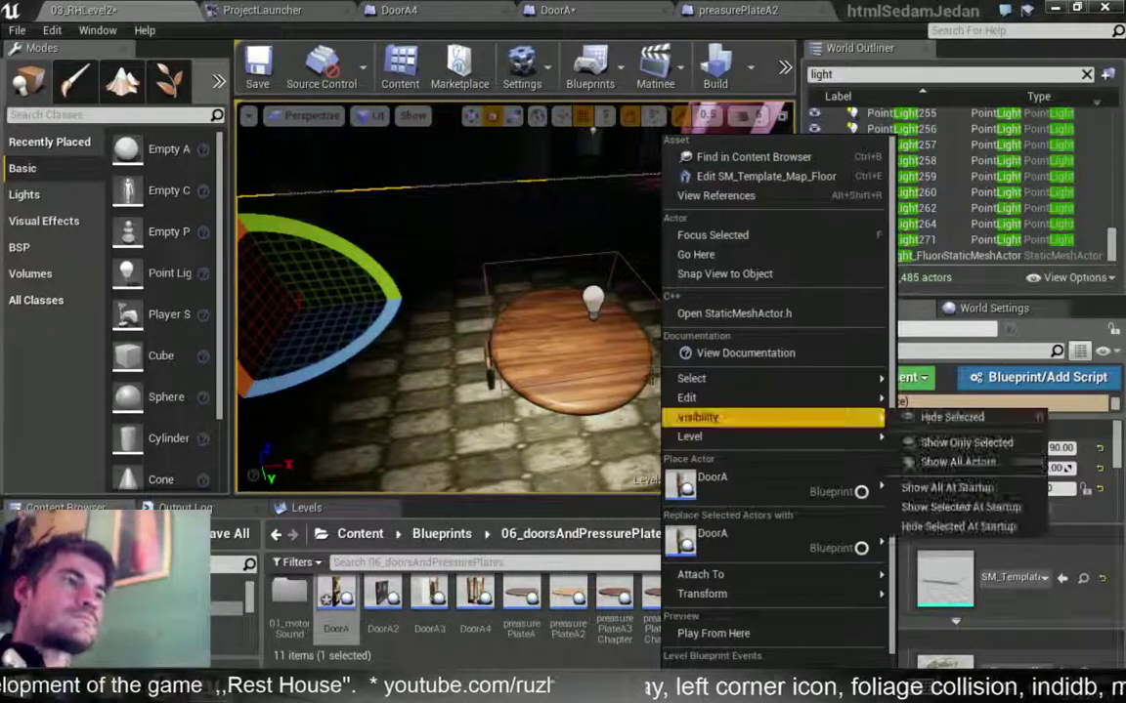
pyautogui.moveTo(723, 482)
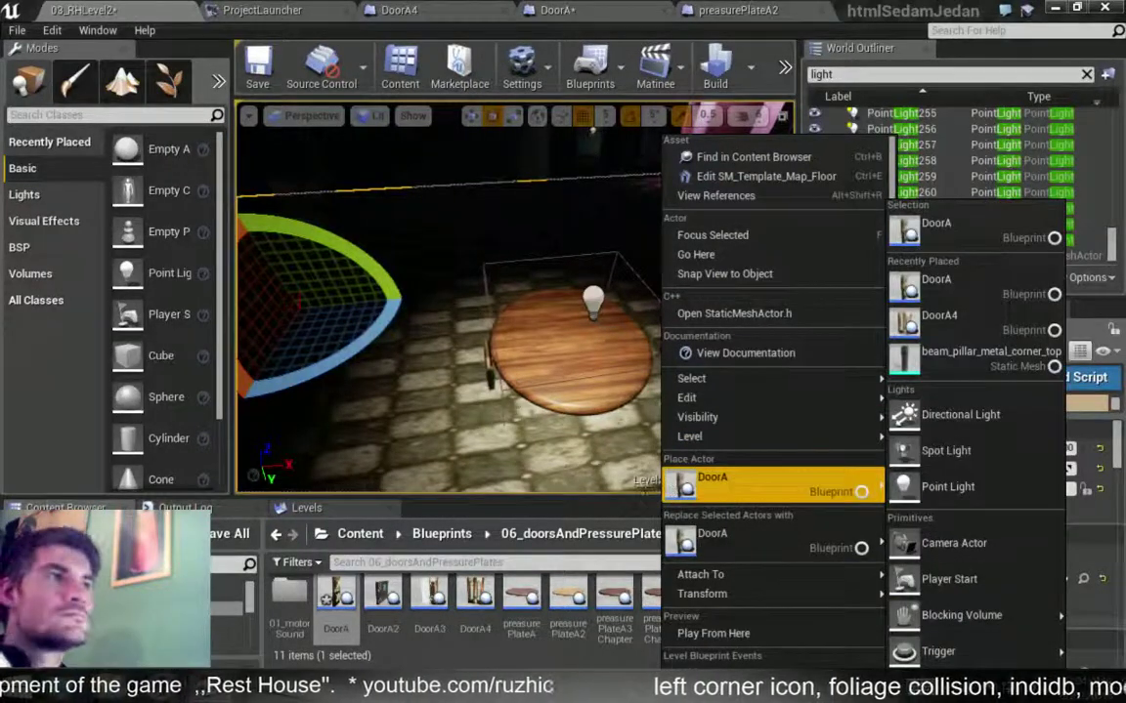
pyautogui.press('Escape')
pyautogui.rightClick(455, 139)
# Play the level from the floor spot by the round table, then stop the session with Esc.
pyautogui.click(531, 633)
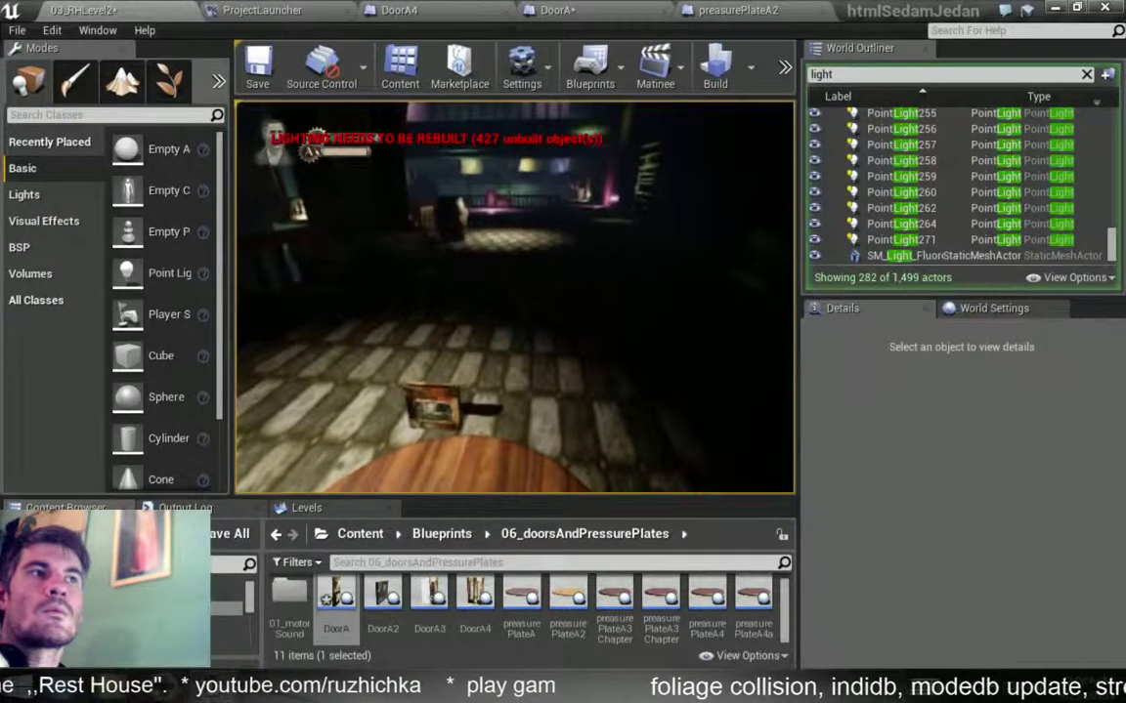
pyautogui.press('Escape')
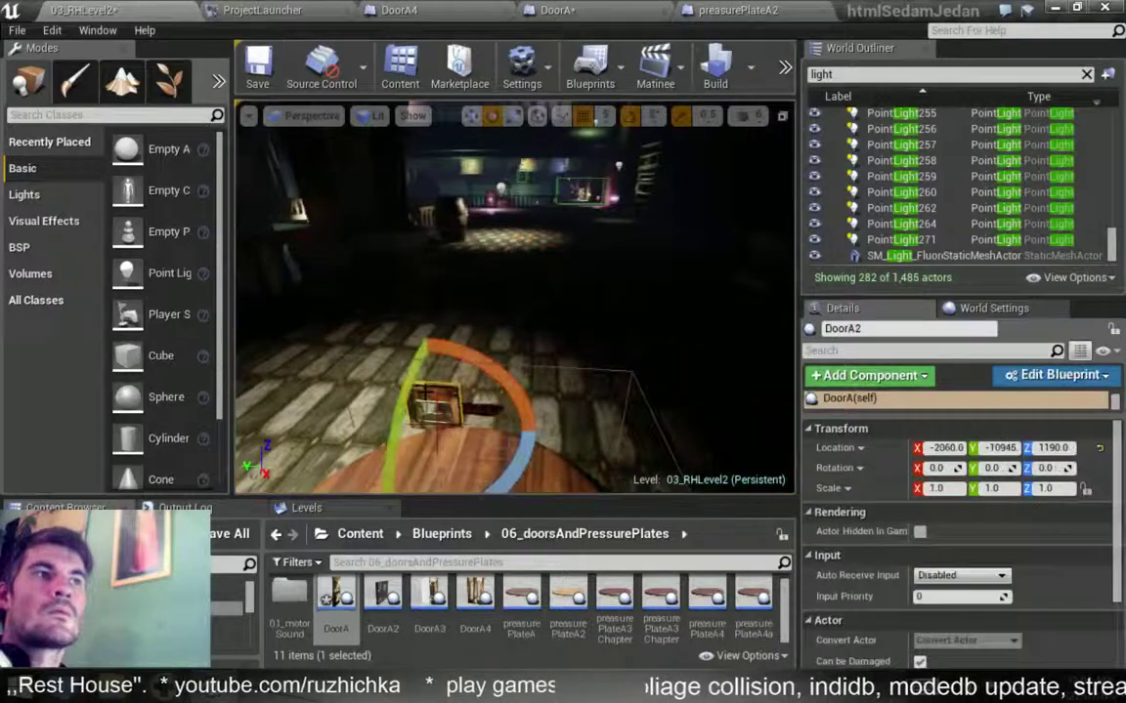
# Restore DoorA6, frame it, and raise it along world Z to 1390.
pyautogui.press('Delete')
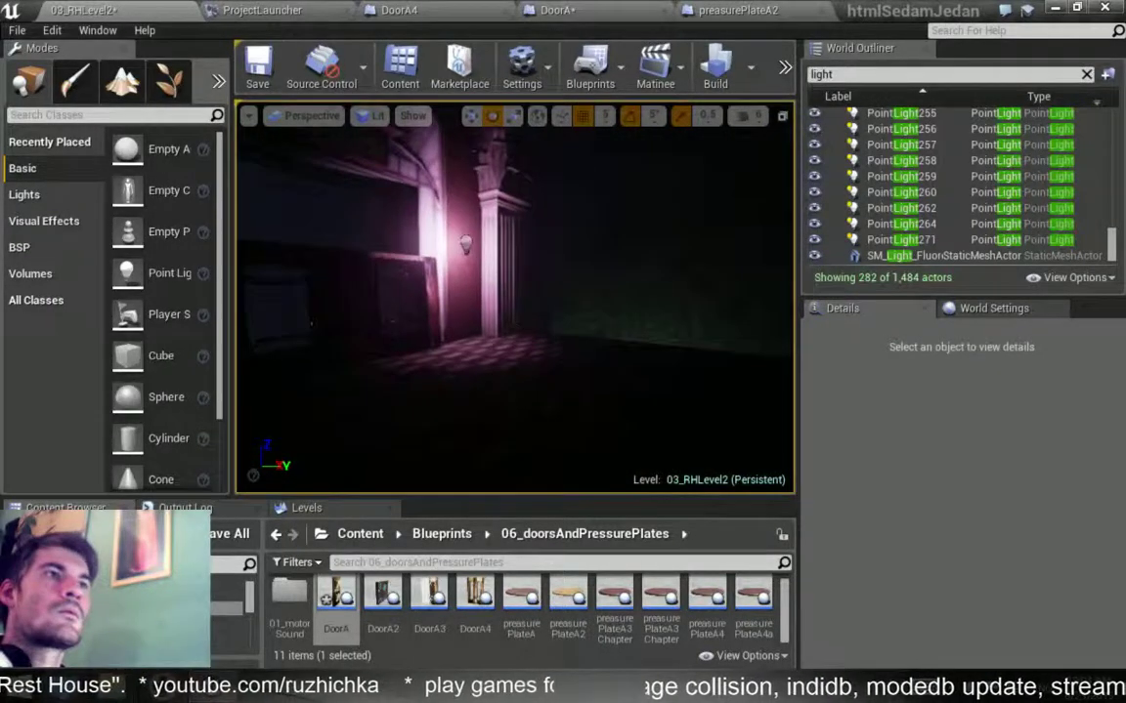
pyautogui.hotkey('ctrl', 'z')
pyautogui.press('f')
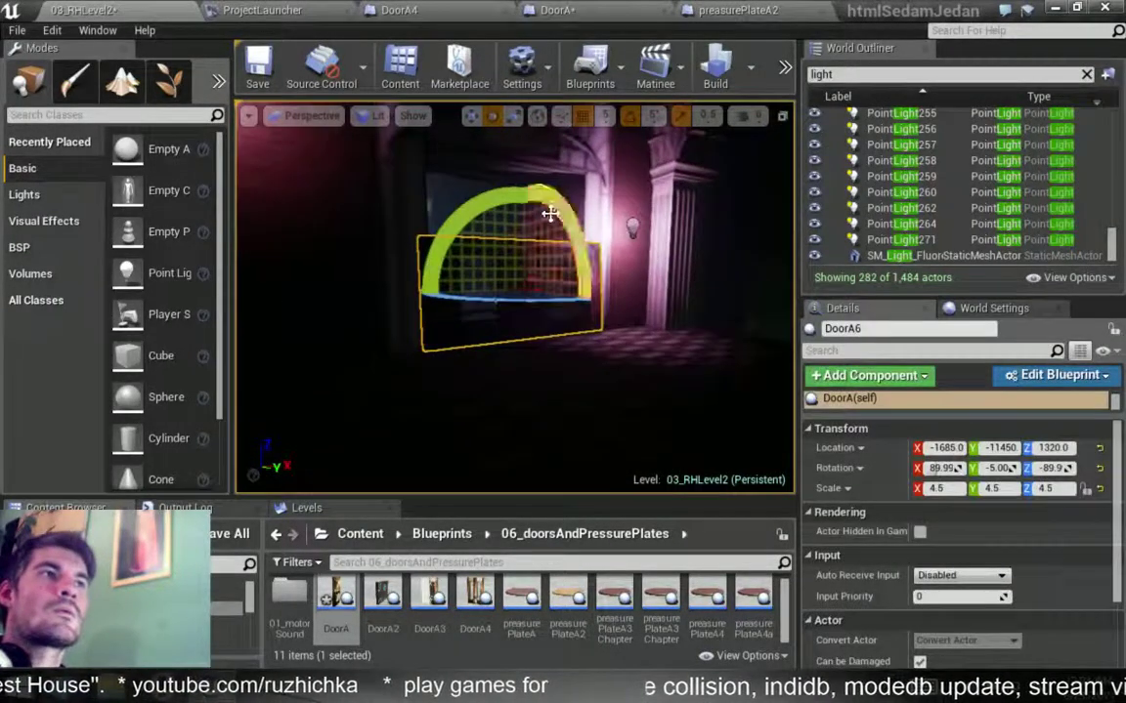
pyautogui.hotkey('ctrl', '`')
pyautogui.moveTo(525, 213); pyautogui.dragTo(525, 166)
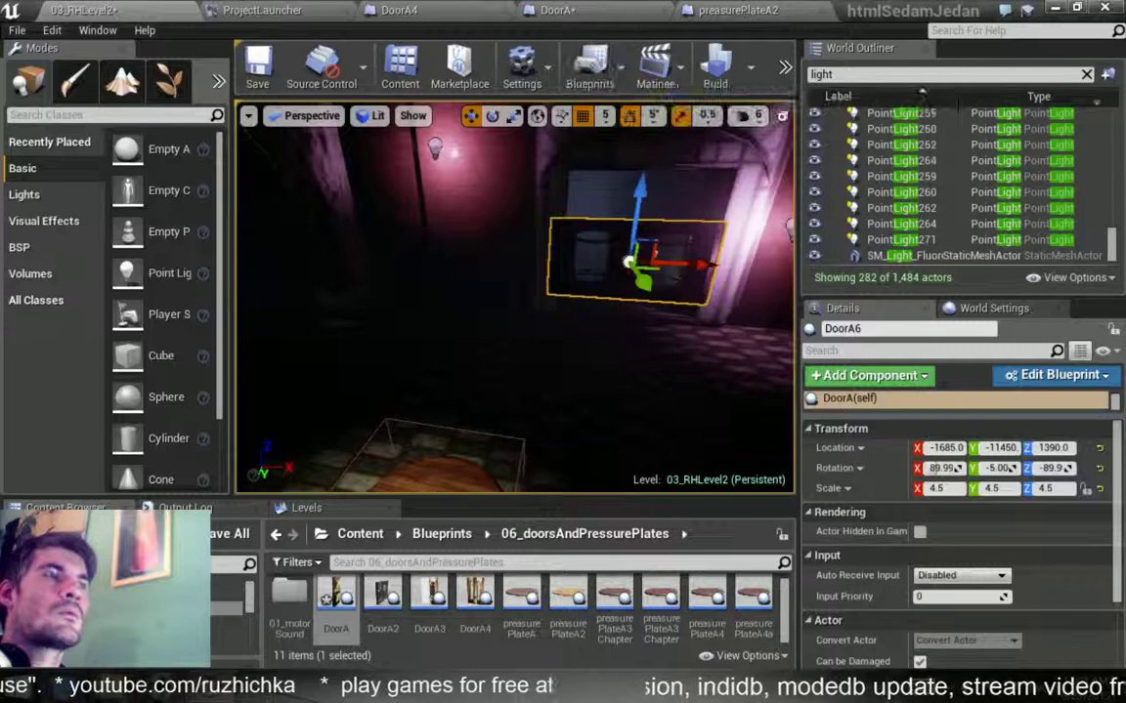
# Set the Linked Door of pressure plate preasurePlateA3 to DoorA6.
pyautogui.moveTo(439, 391); pyautogui.dragTo(439, 376, button='right')
pyautogui.click(438, 480)
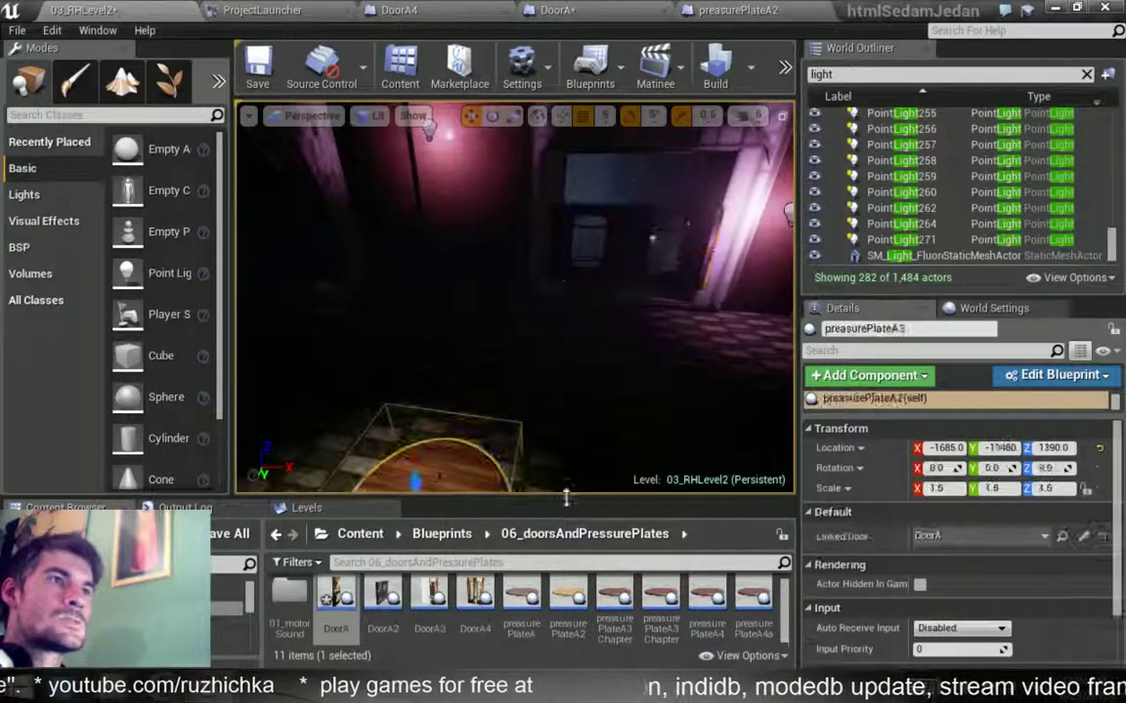
pyautogui.click(1006, 537)
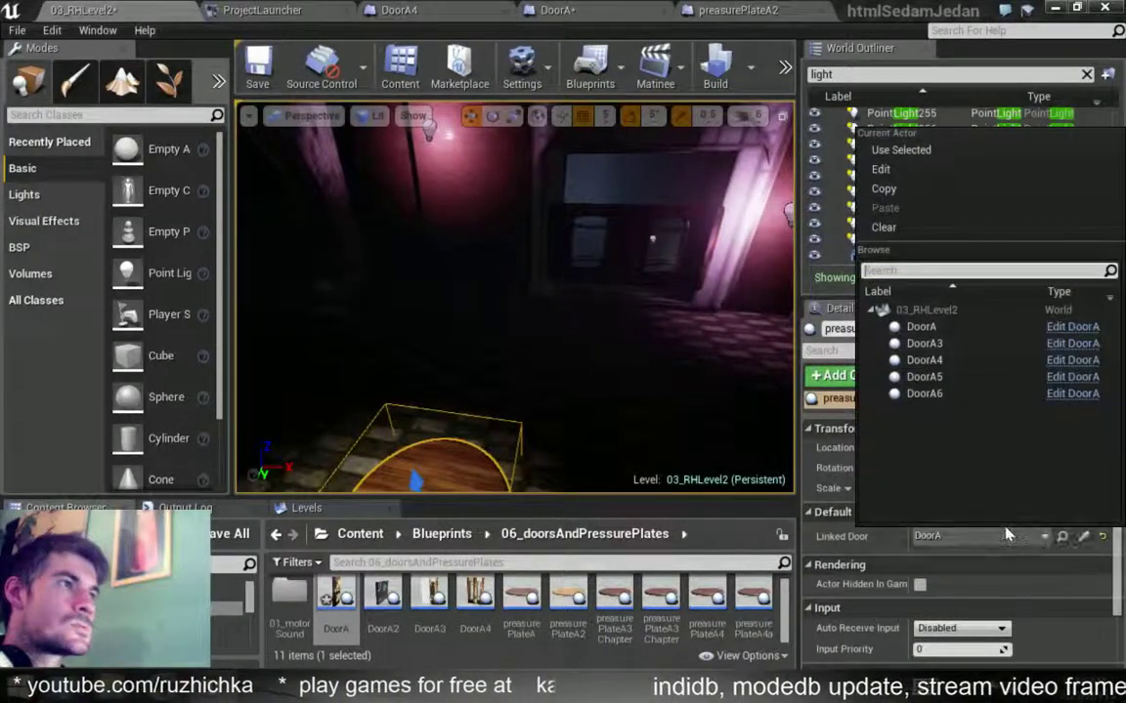
pyautogui.click(955, 395)
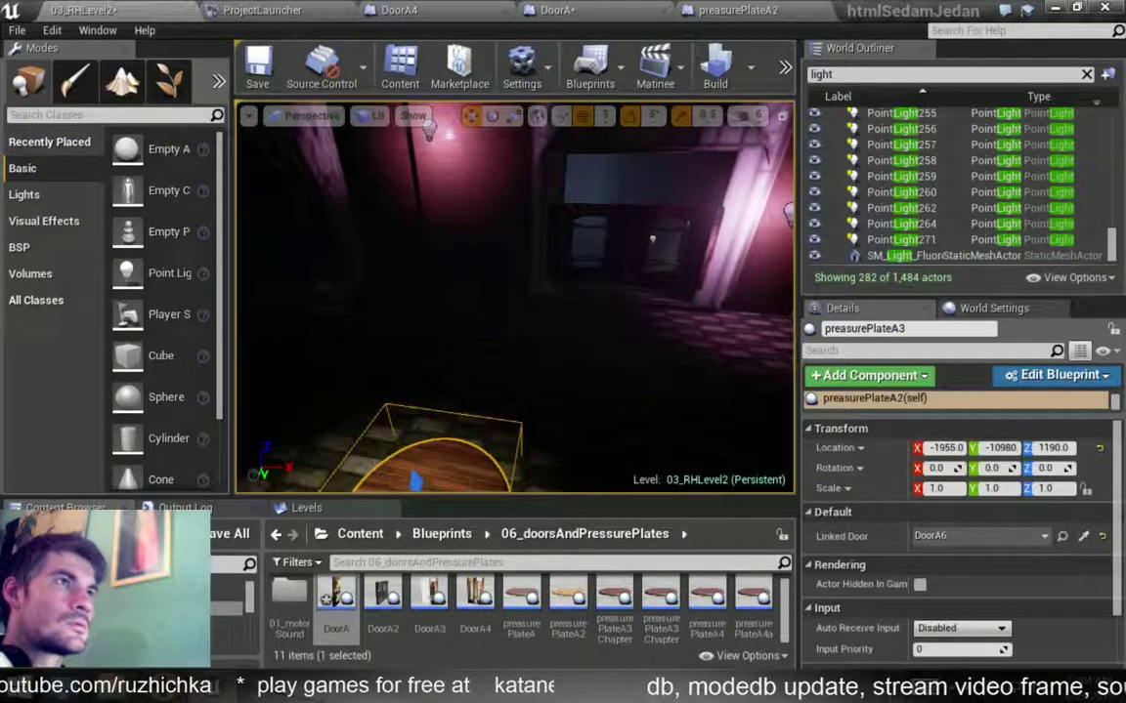
pyautogui.click(1062, 536)
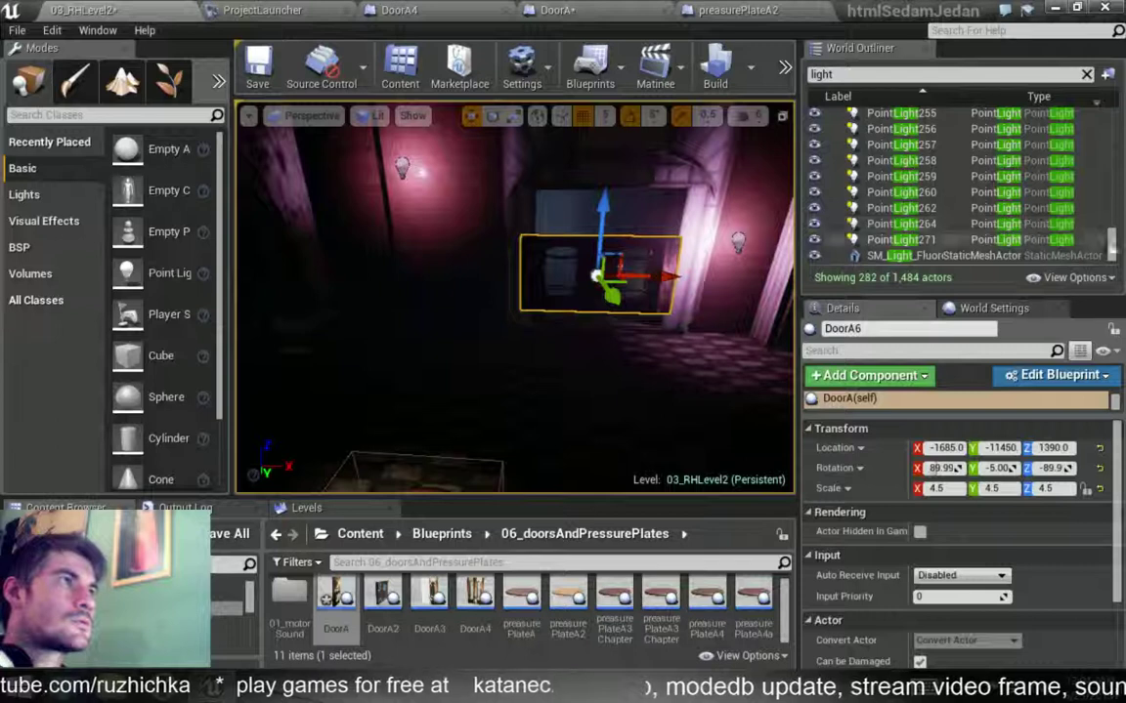
# Filter the World Outliner by 'door A6' and fly the view to DoorA6.
pyautogui.click(928, 74)
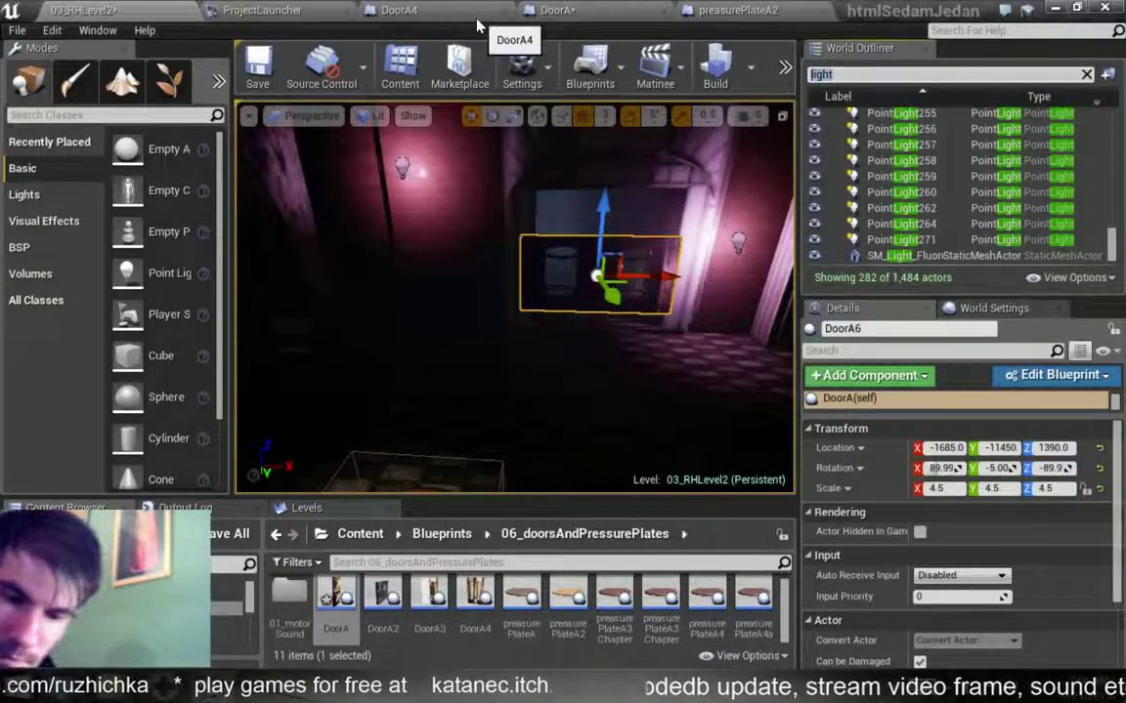
pyautogui.write('door A')
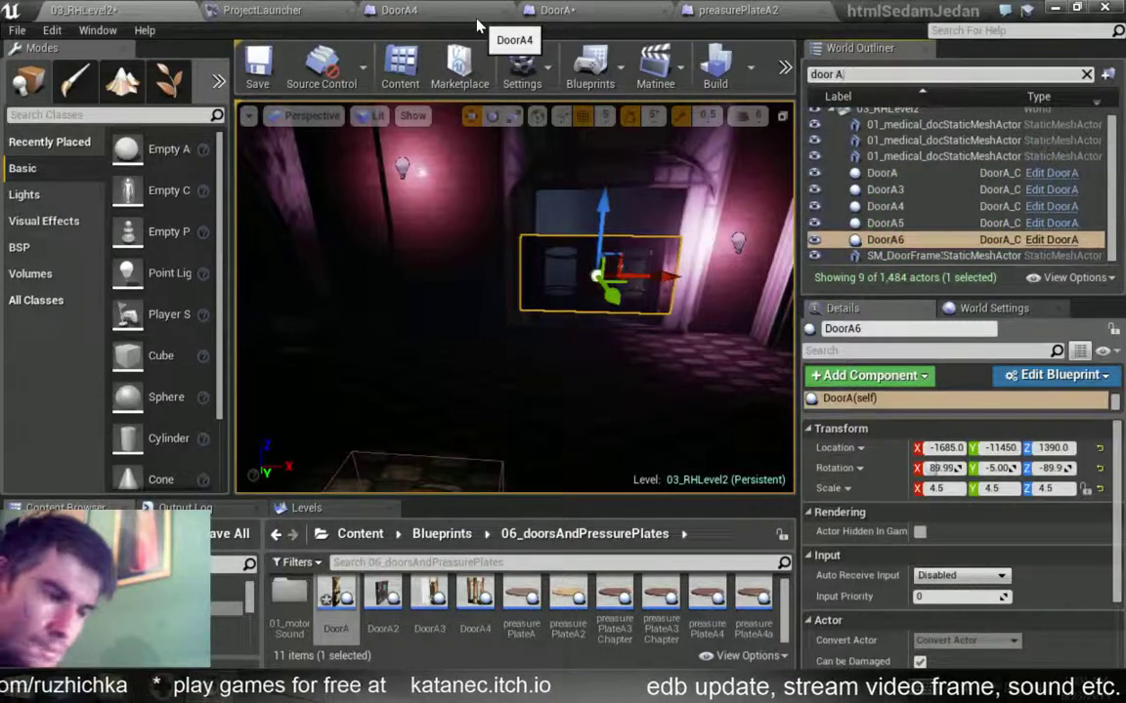
pyautogui.write('6')
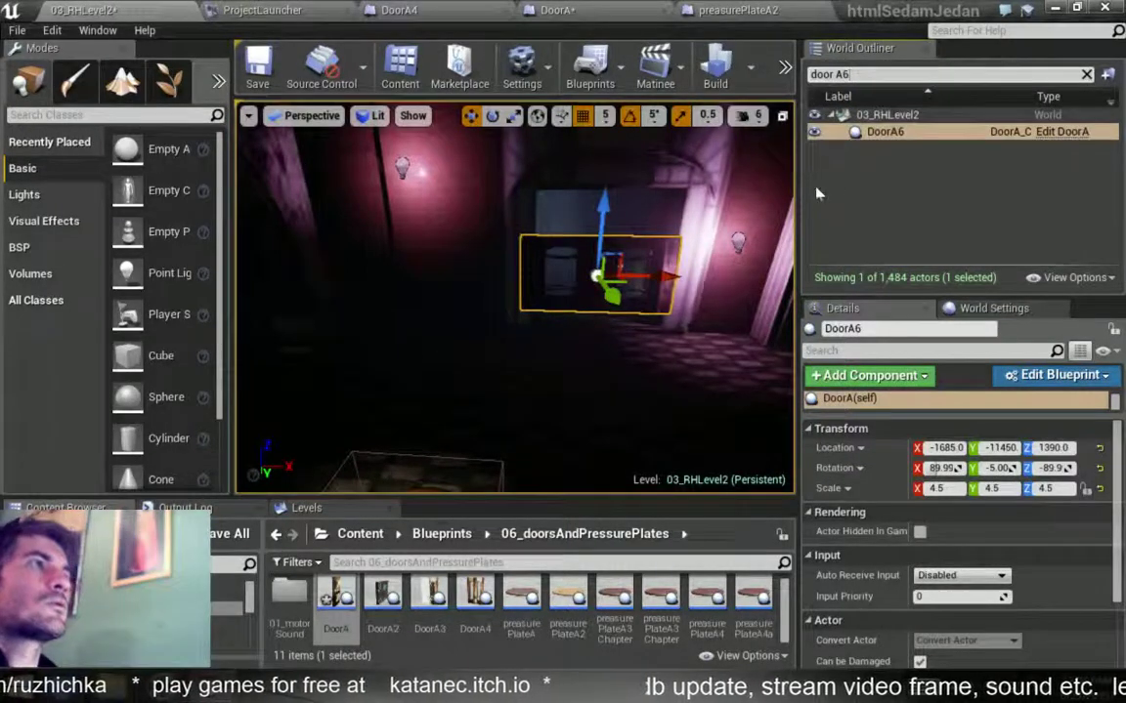
pyautogui.click(910, 146)
pyautogui.doubleClick(860, 132)
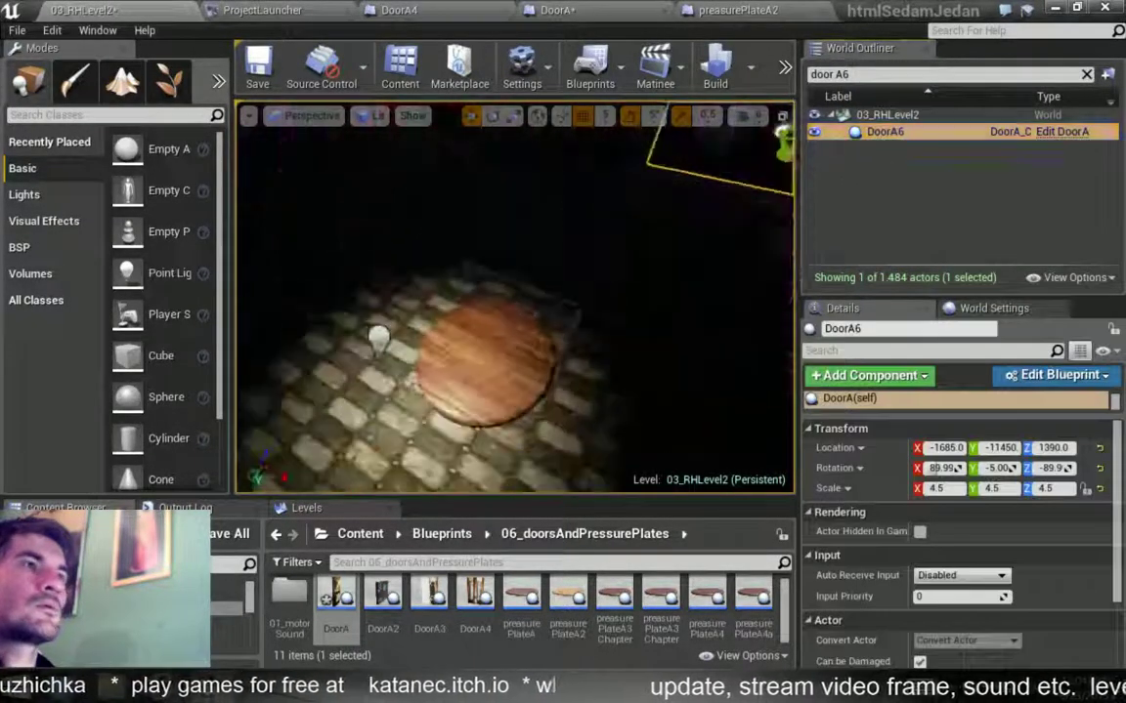
# Play From Here on the floor by the round table, look toward the corridor, then stop.
pyautogui.rightClick(430, 135)
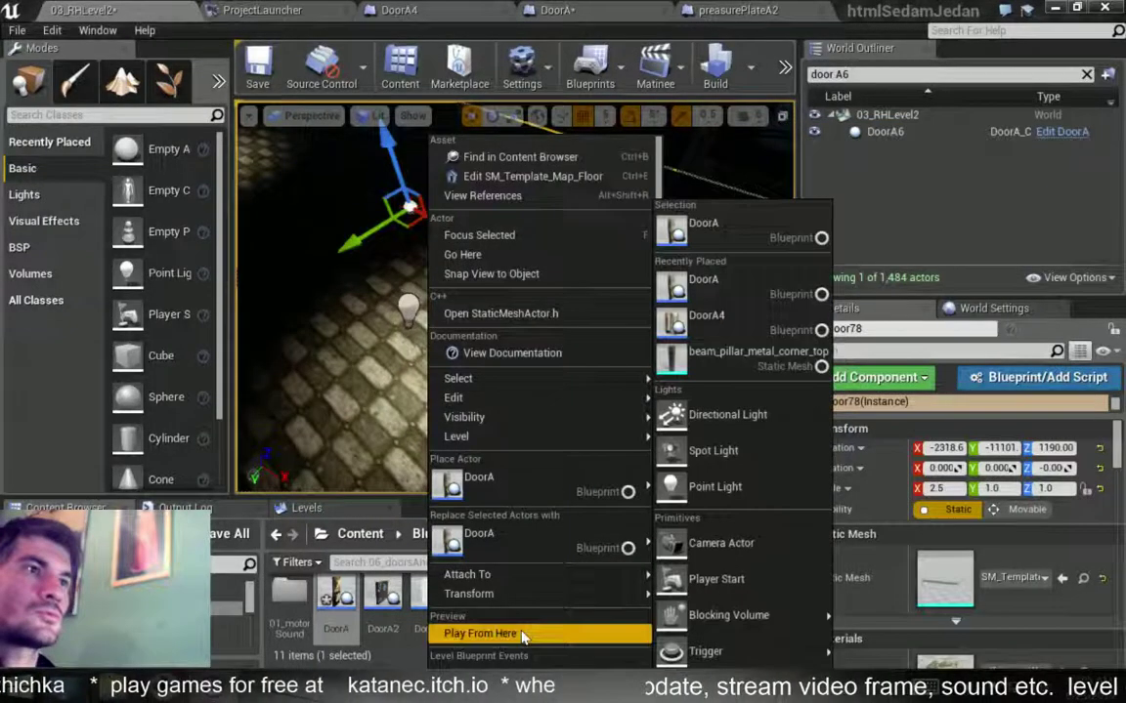
pyautogui.click(523, 635)
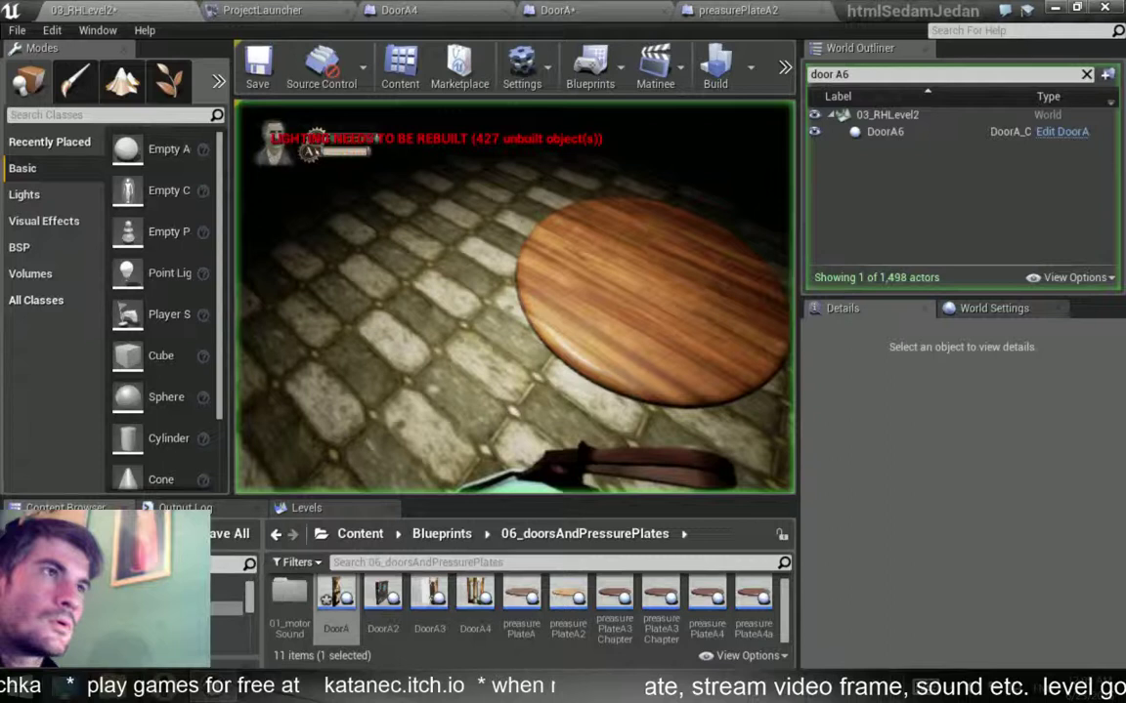
pyautogui.click(514, 296)
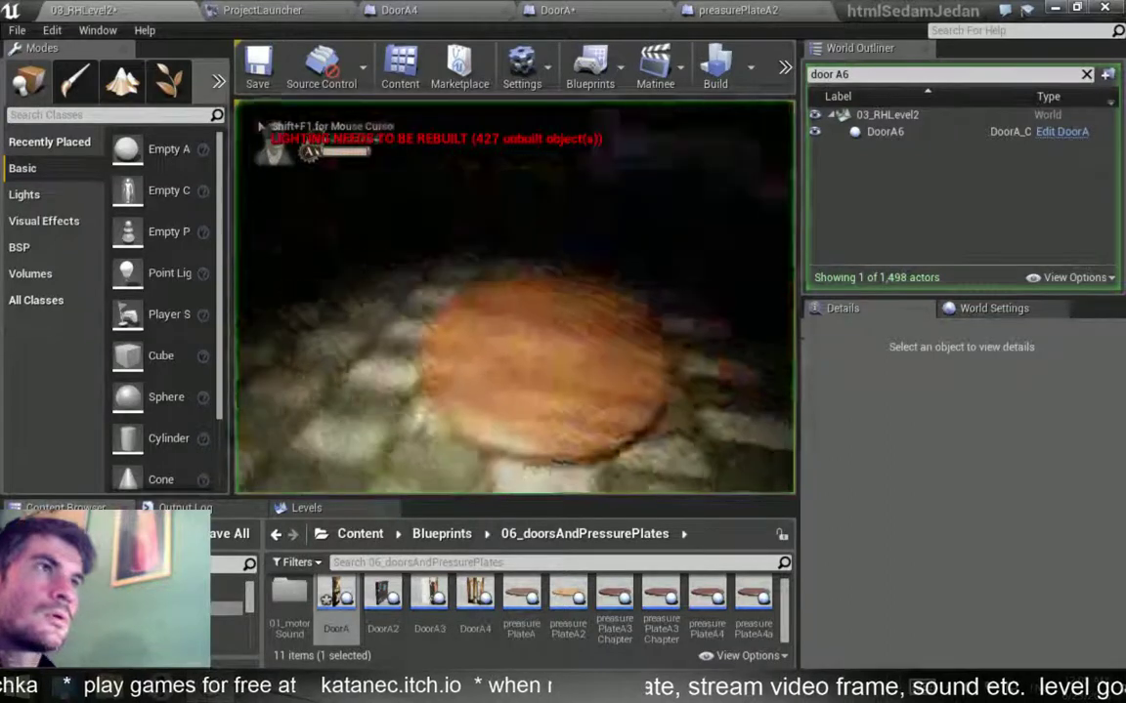
pyautogui.press('Escape')
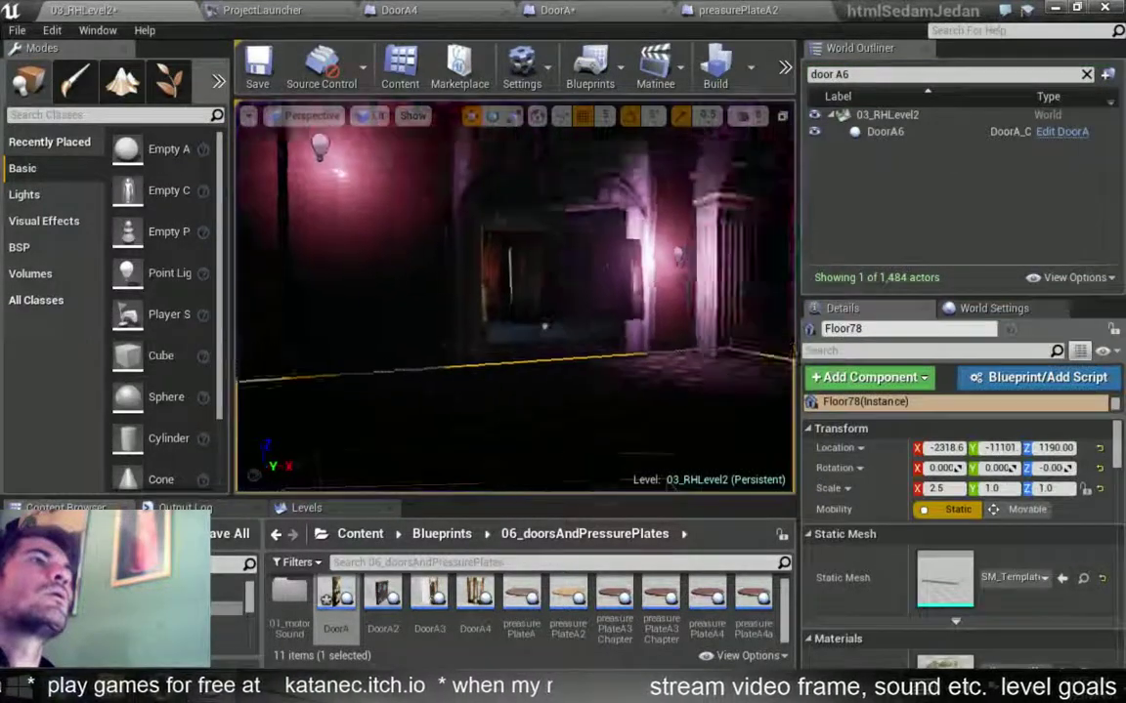
# Reselect DoorA6 in the outliner, frame it, and select the search text.
pyautogui.click(884, 131)
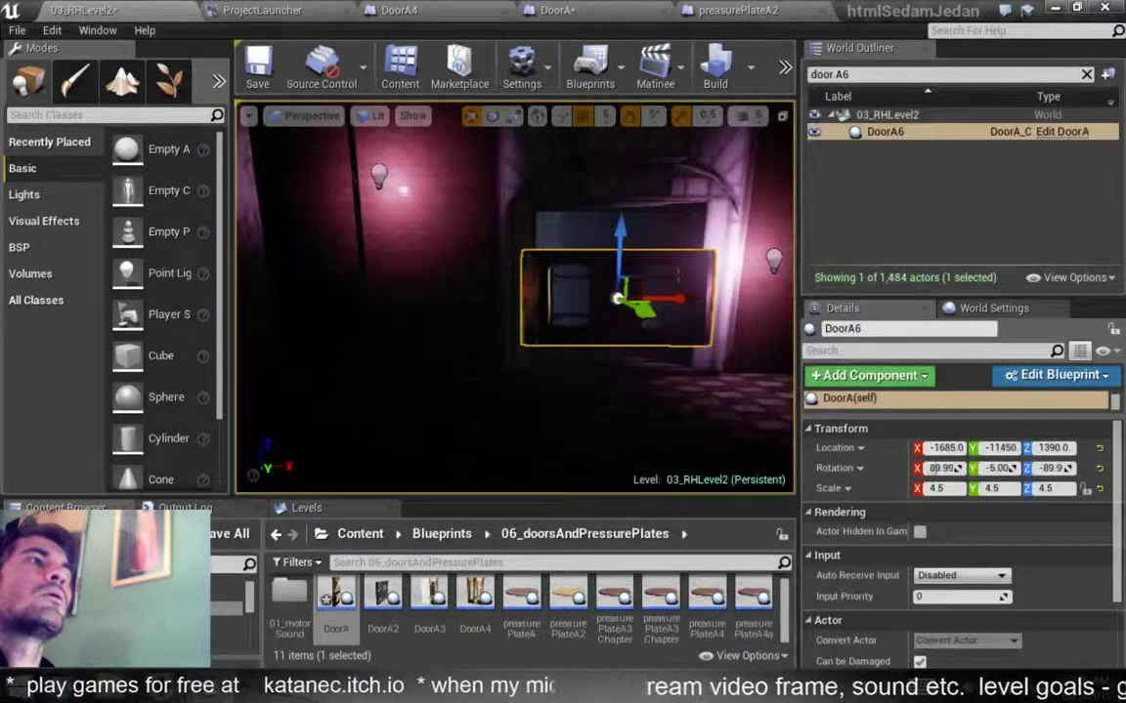
pyautogui.press('f')
pyautogui.click(879, 74)
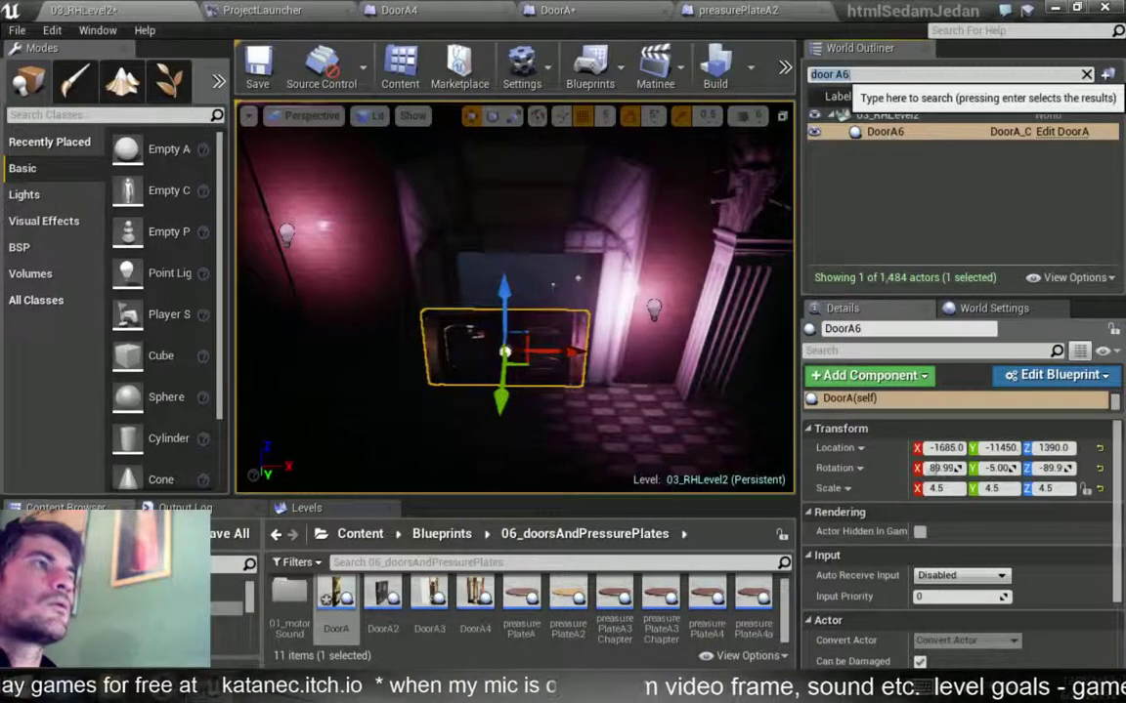
# Search the outliner for DoorA5 and delete it from the level.
pyautogui.click(845, 74)
pyautogui.press('BackSpace')
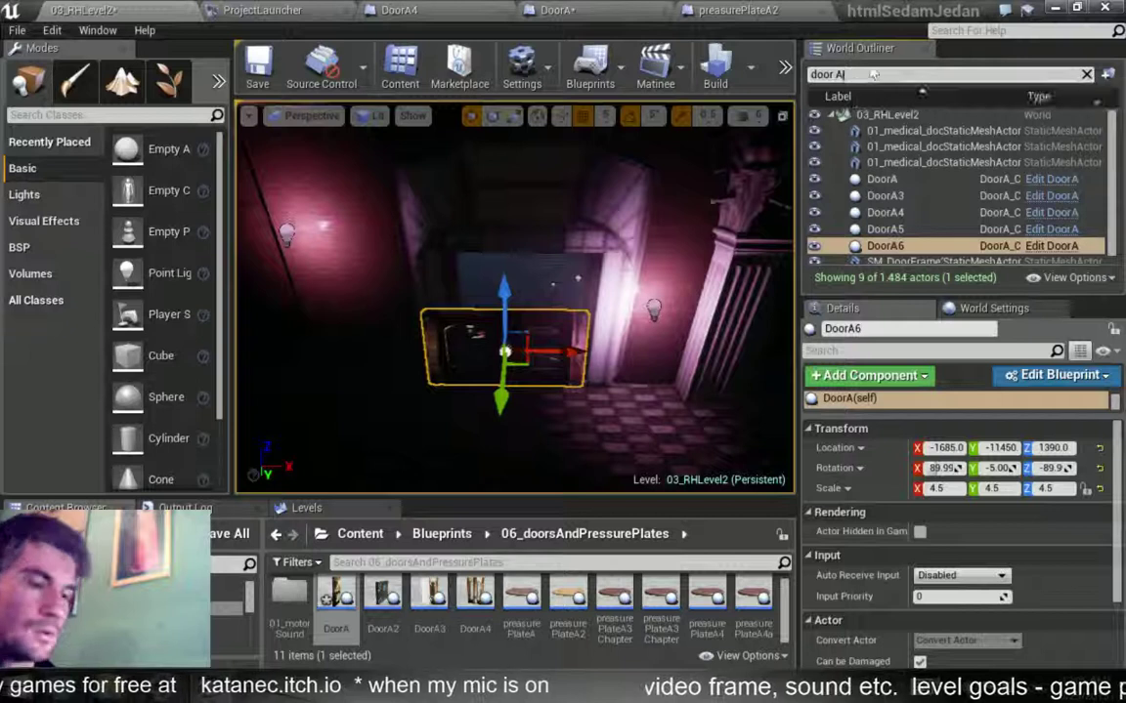
pyautogui.write('5f')
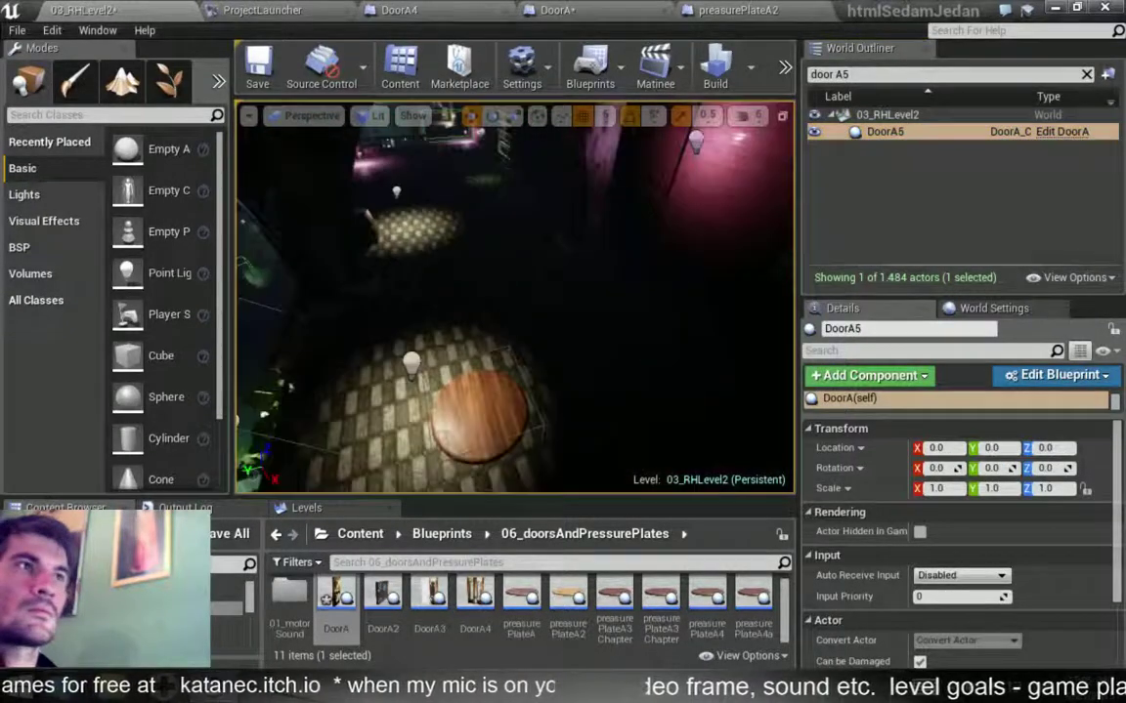
pyautogui.write('f')
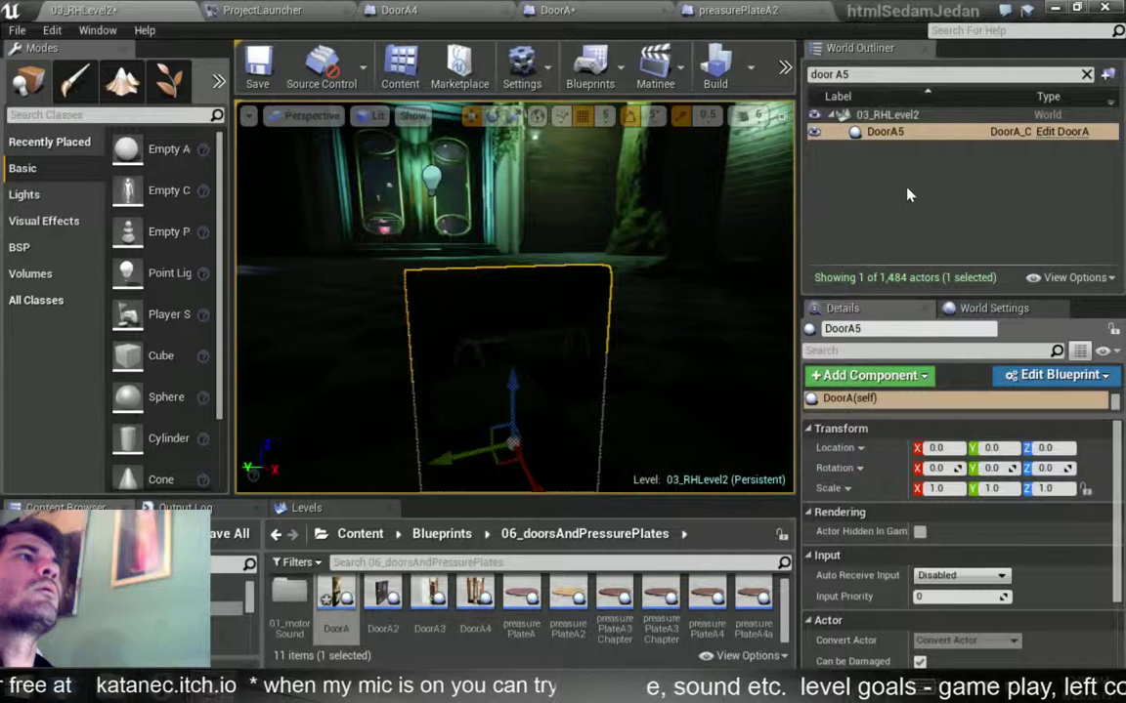
pyautogui.press('Delete')
# Search for door A4, select DoorA4, frame it, and orbit around it.
pyautogui.press('BackSpace')
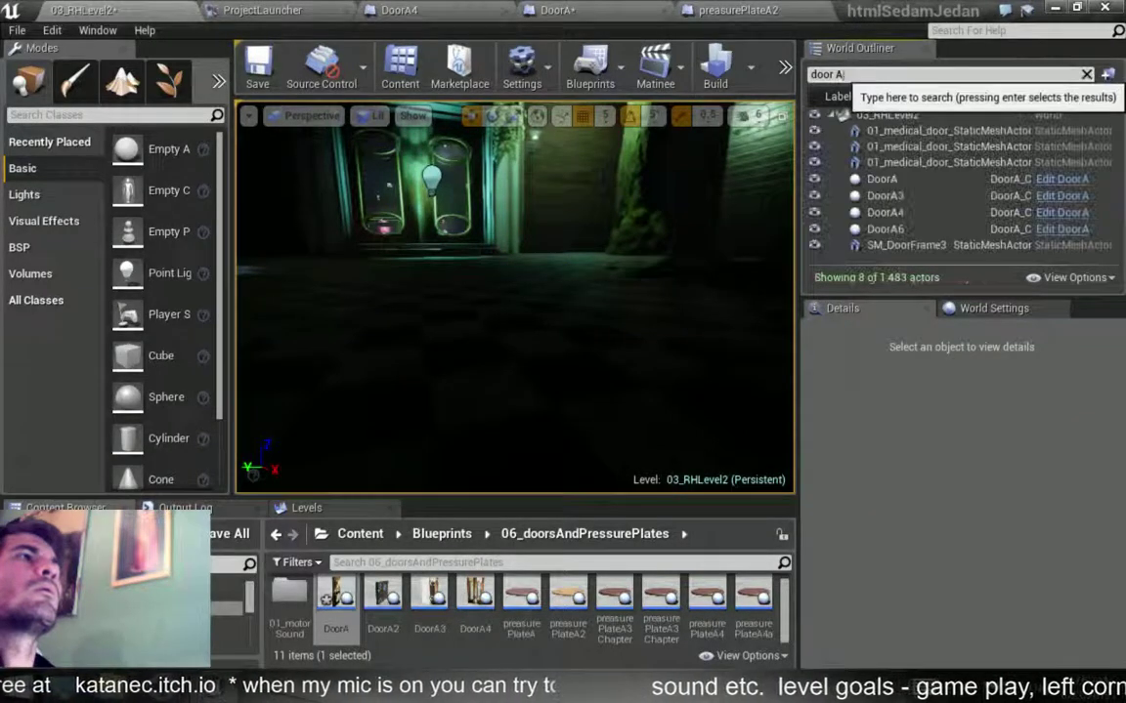
pyautogui.write('4')
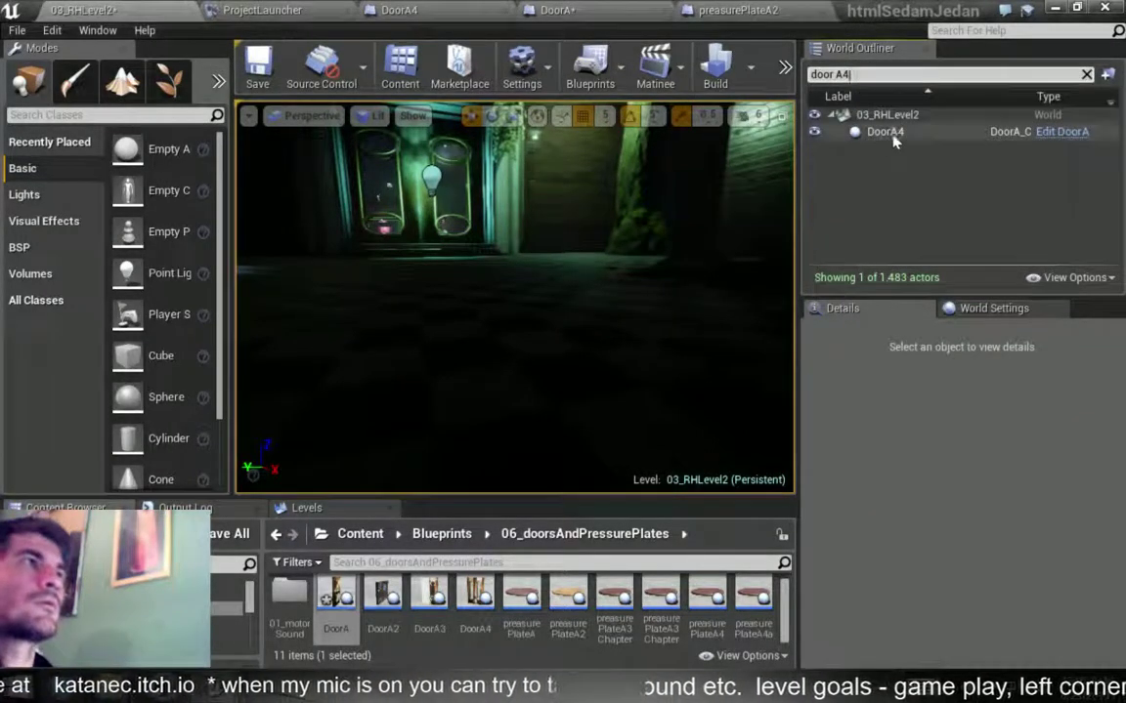
pyautogui.click(885, 132)
pyautogui.press('f')
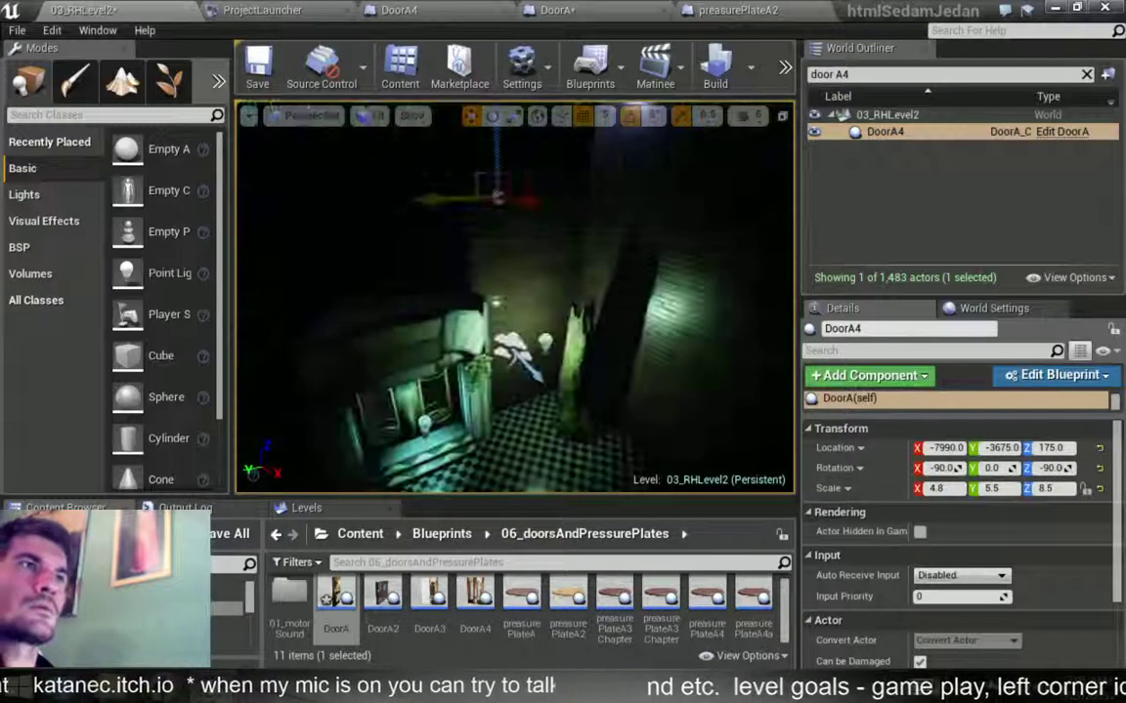
pyautogui.moveTo(514, 293); pyautogui.dragTo(587, 313, button='right')
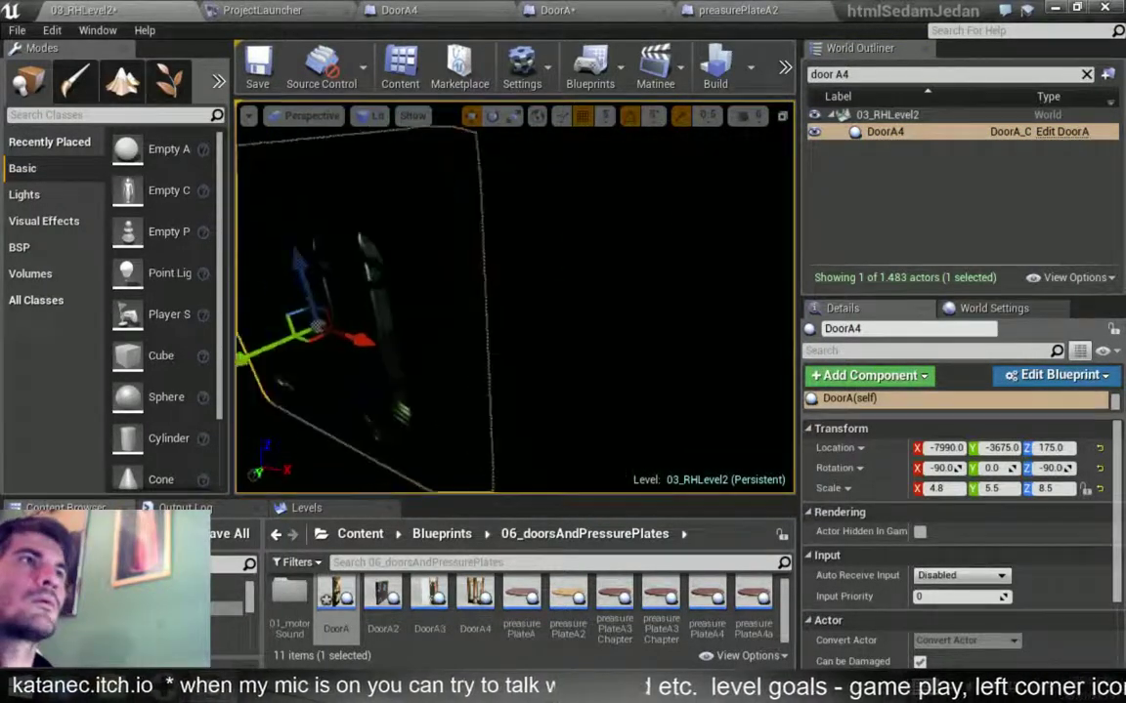
pyautogui.moveTo(515, 293)
pyautogui.mouseDown(button='right')
pyautogui.moveTo(547, 323)
pyautogui.moveTo(527, 303)
pyautogui.mouseUp(button='right')
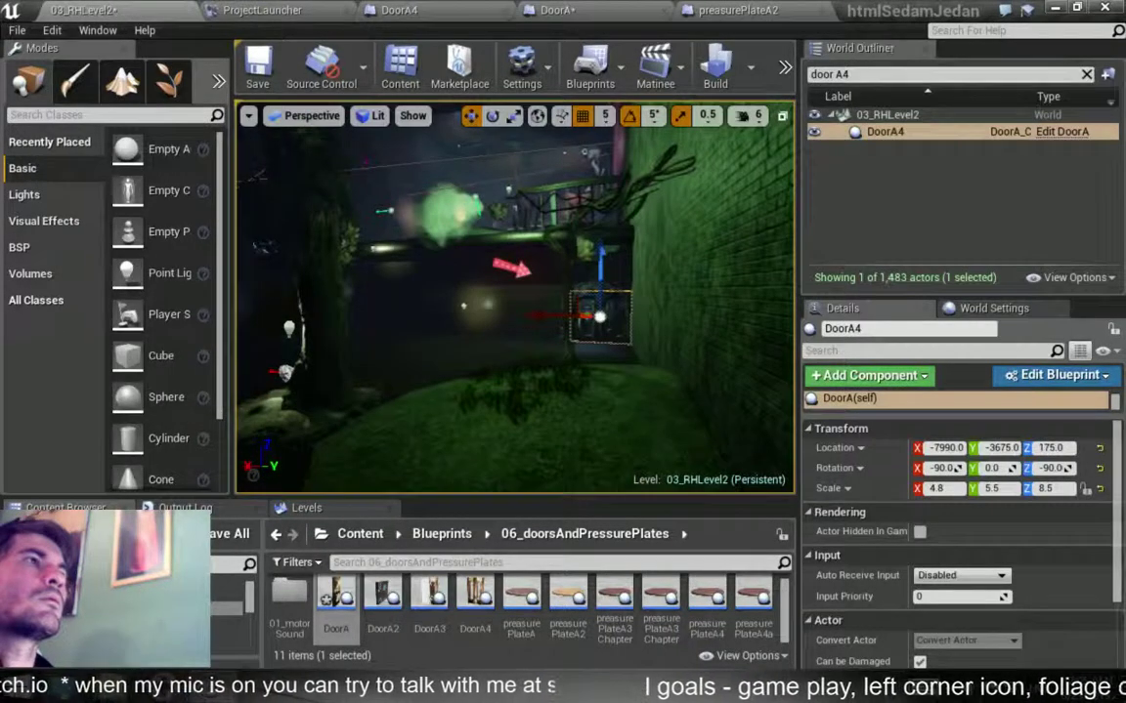
# Search for door A3 and focus on DoorA3 alone.
pyautogui.press('BackSpace')
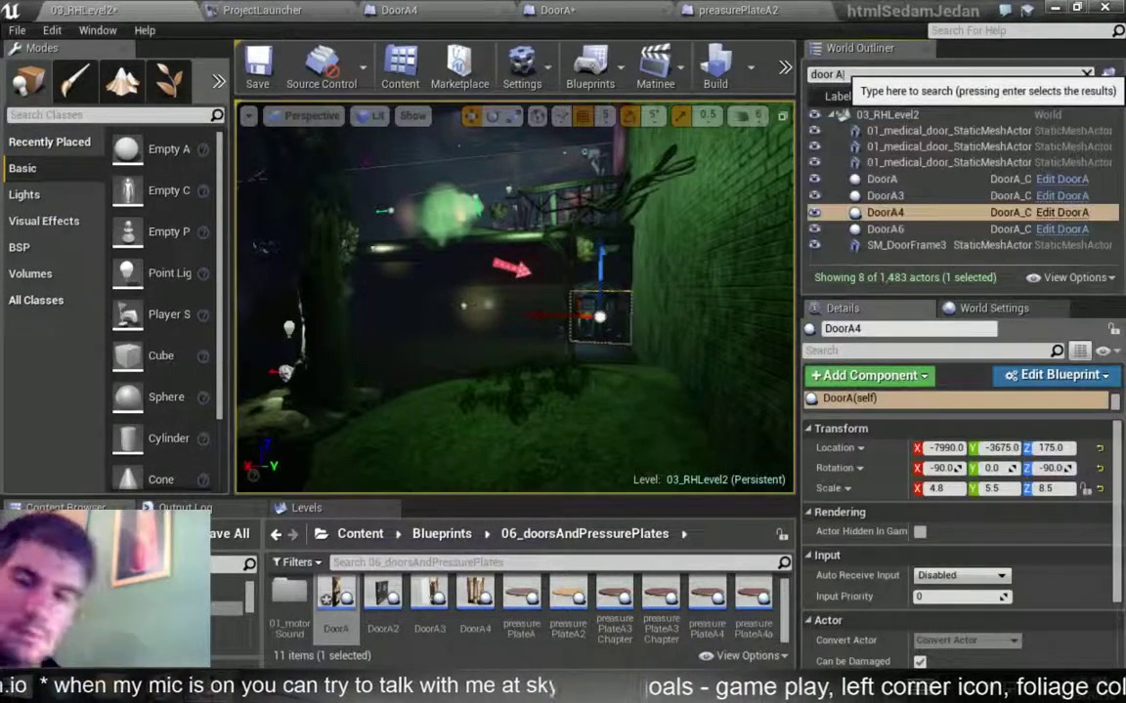
pyautogui.write('3')
pyautogui.press('Return')
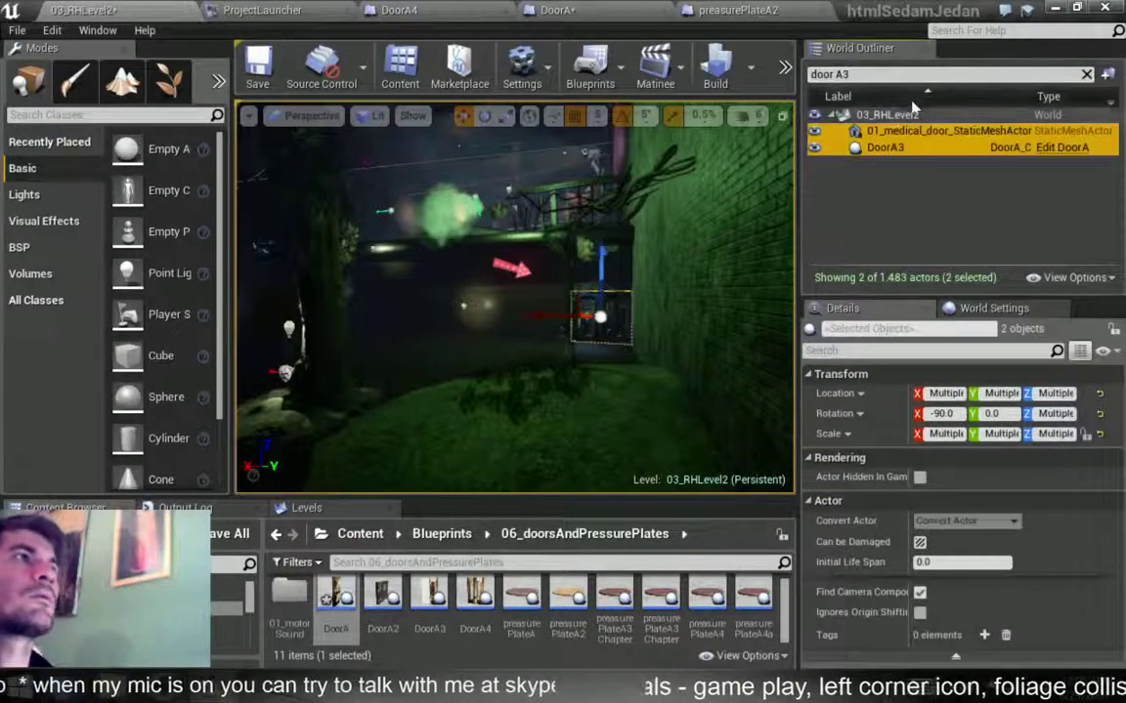
pyautogui.doubleClick(900, 151)
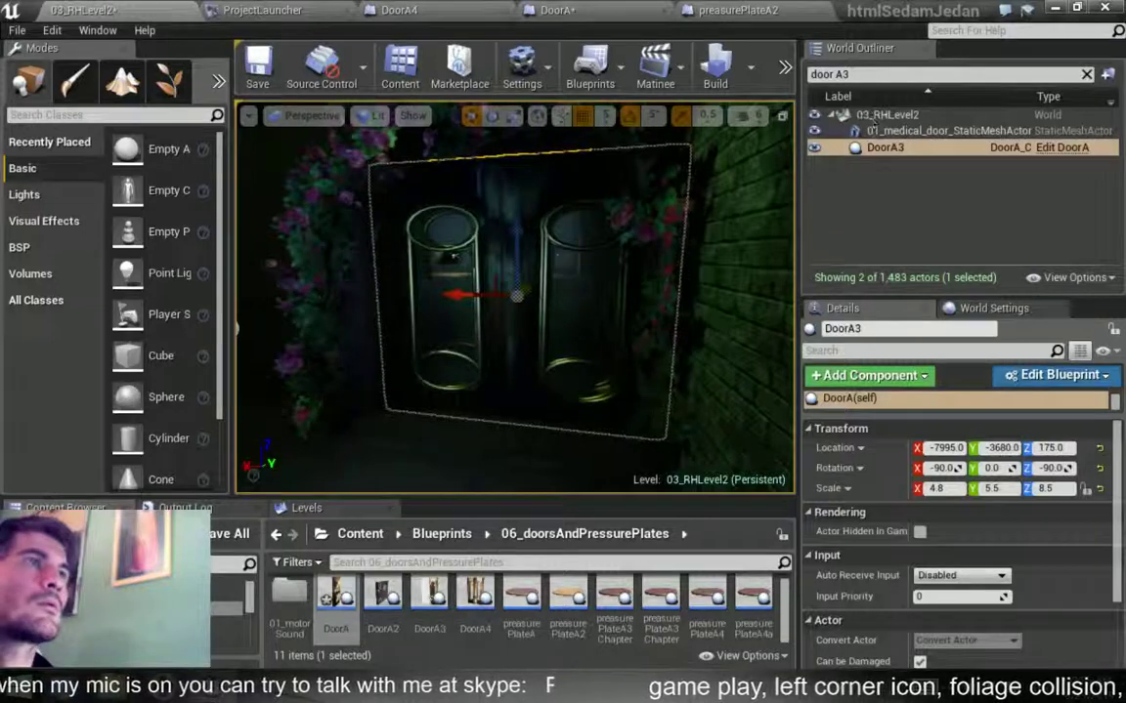
# Reselect DoorA4 and drag it along X from -7990 to -9610.
pyautogui.click(848, 75)
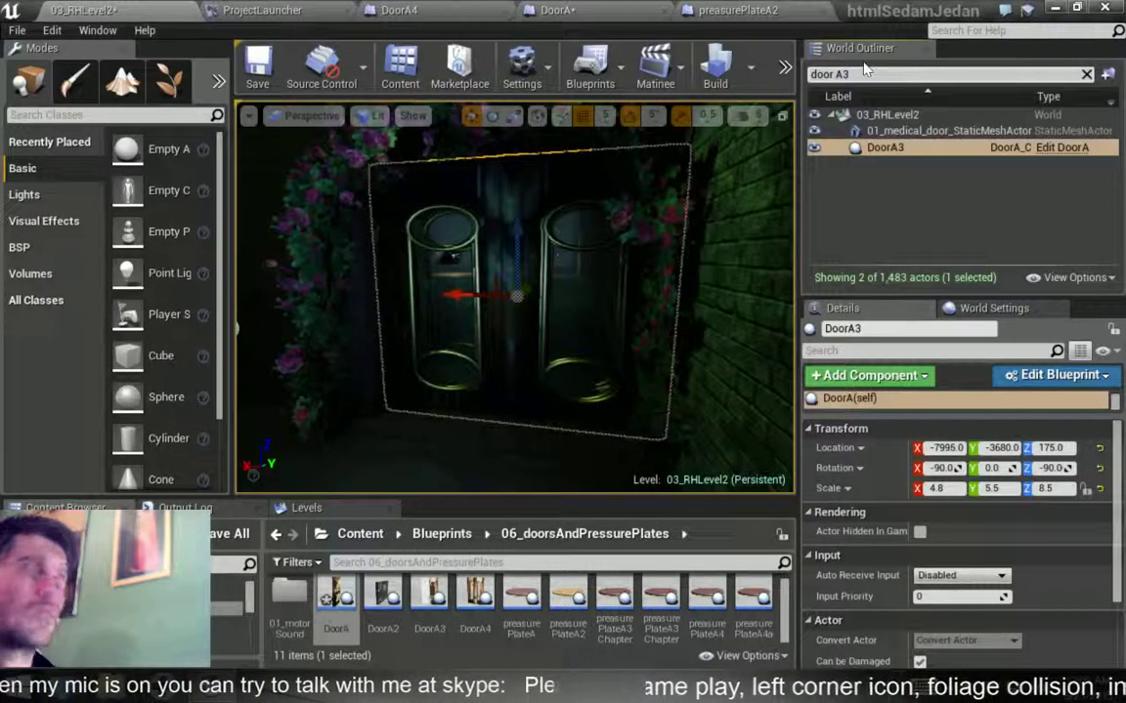
pyautogui.press('BackSpace')
pyautogui.write('4')
pyautogui.press('Return')
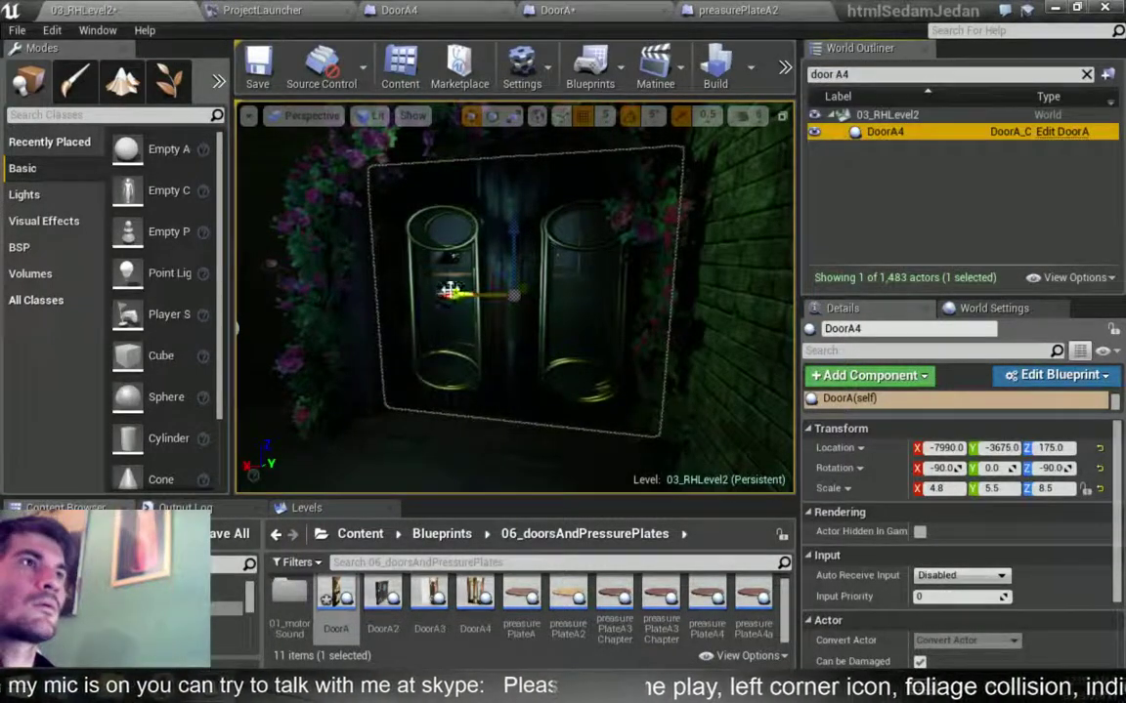
pyautogui.moveTo(459, 293); pyautogui.dragTo(251, 350)
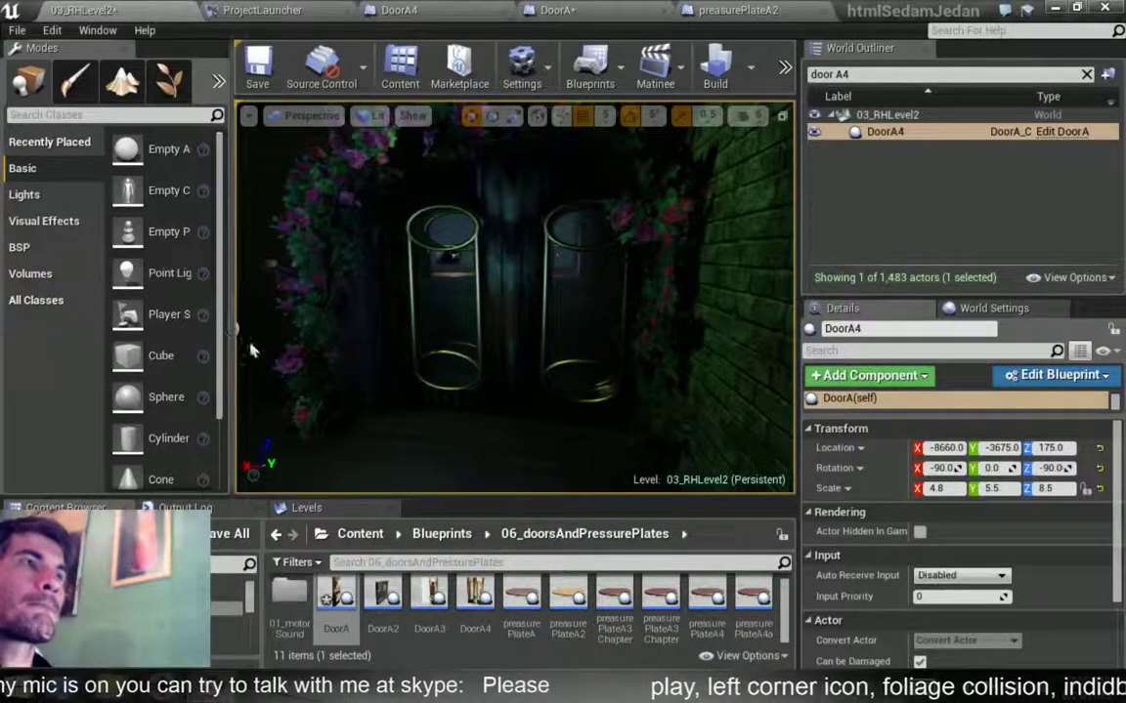
pyautogui.press('f')
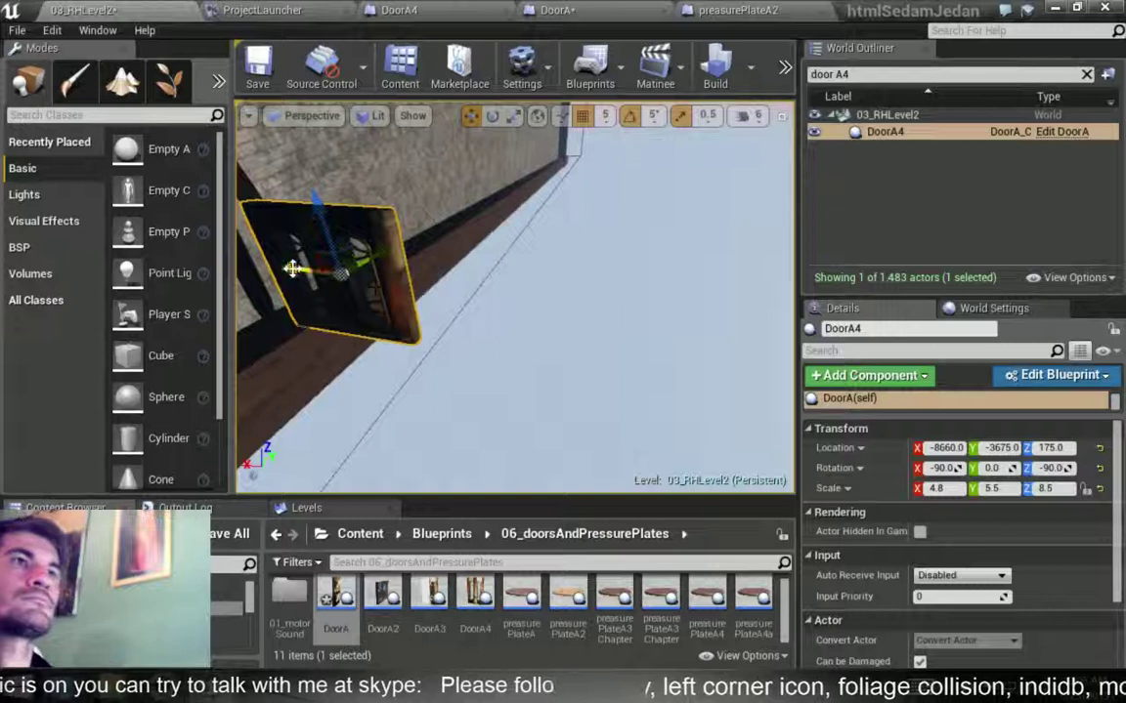
pyautogui.moveTo(293, 269); pyautogui.dragTo(684, 313)
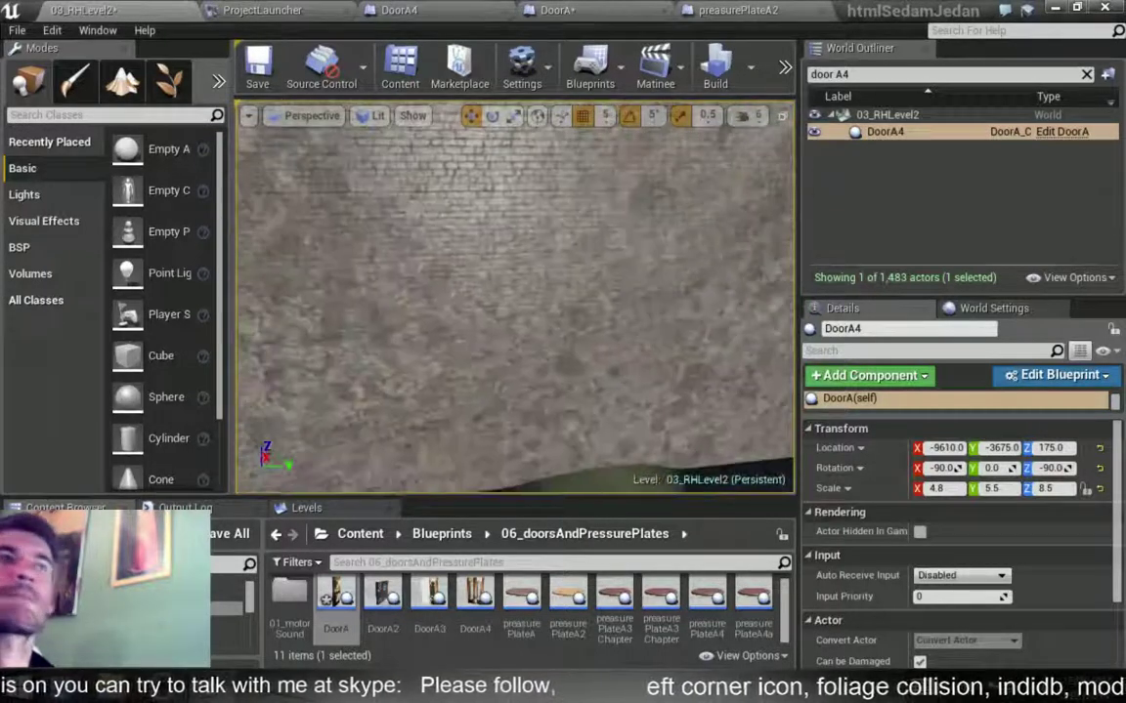
pyautogui.moveTo(575, 325); pyautogui.dragTo(606, 332, button='right')
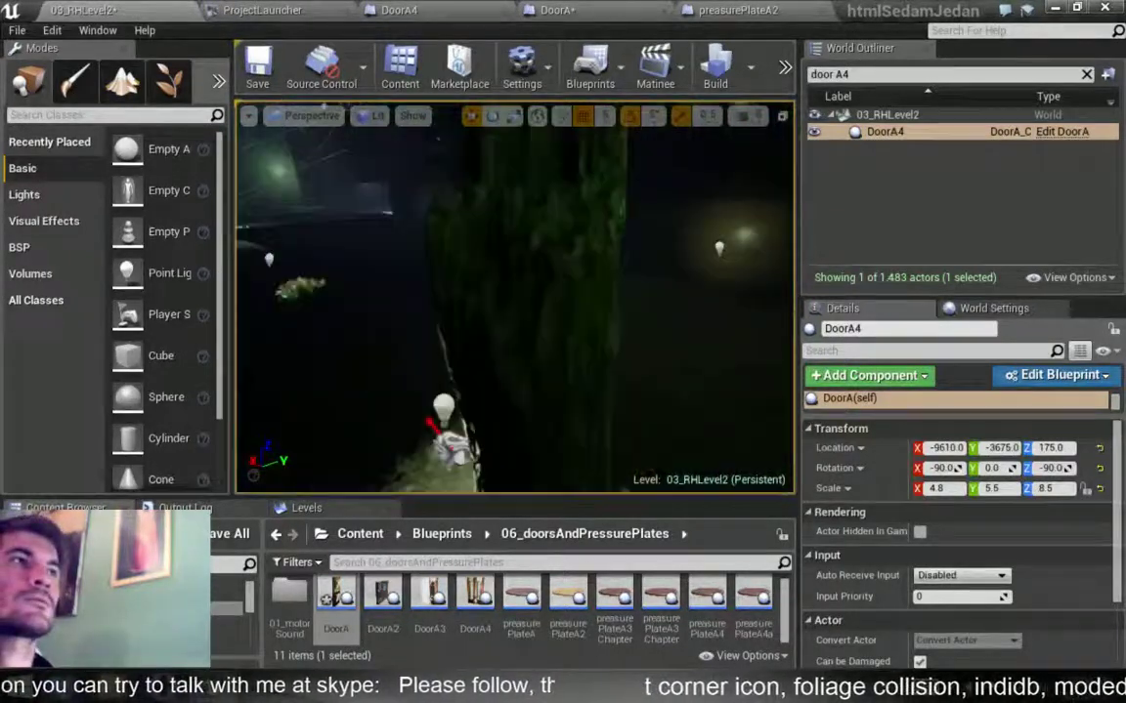
# In a full-window viewport, play the level from the courtyard floor, then stop the play-test.
pyautogui.press('F11')
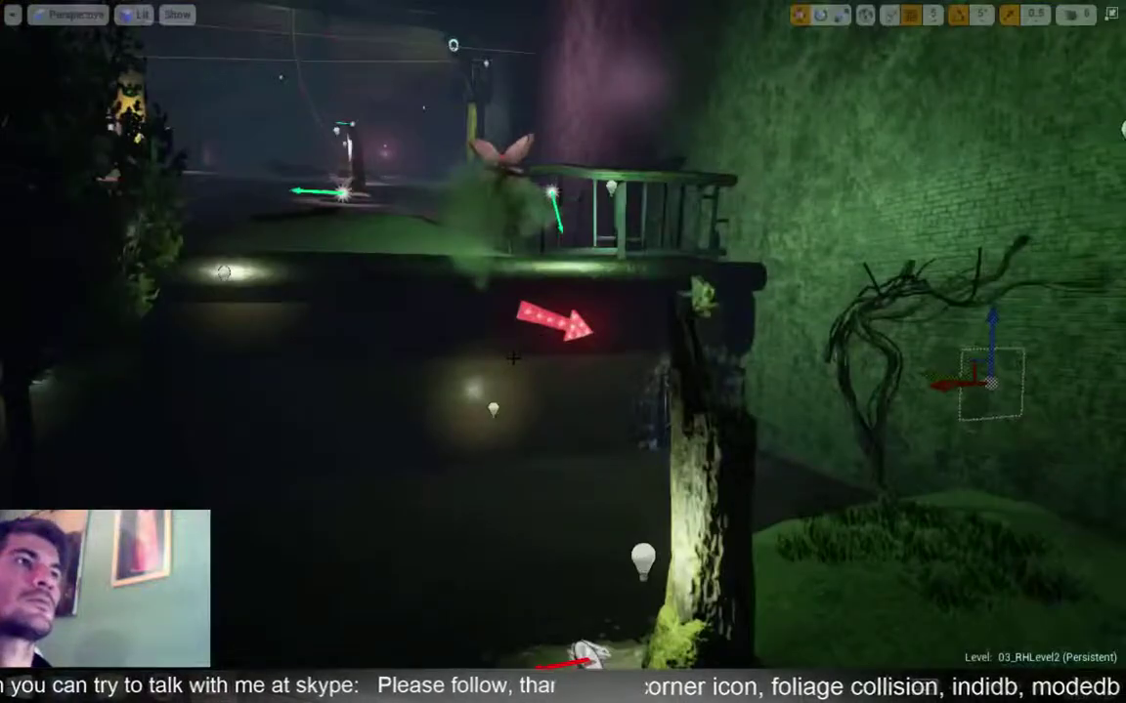
pyautogui.moveTo(513, 359); pyautogui.dragTo(528, 362, button='right')
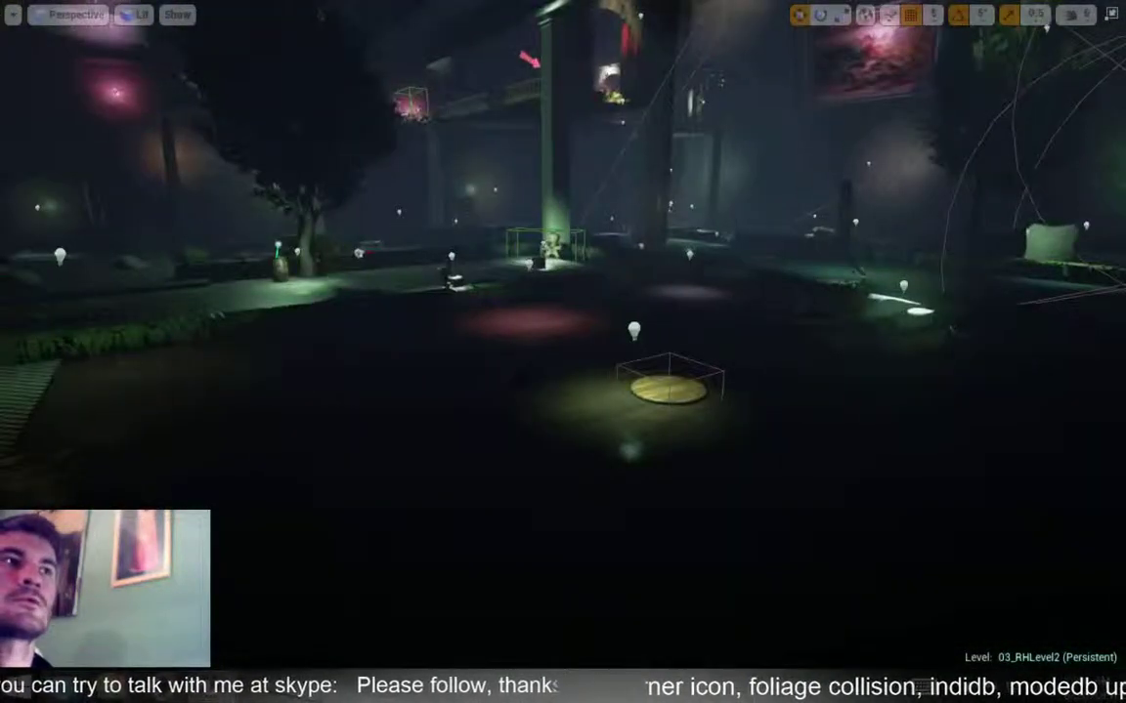
pyautogui.rightClick(658, 439)
pyautogui.click(747, 628)
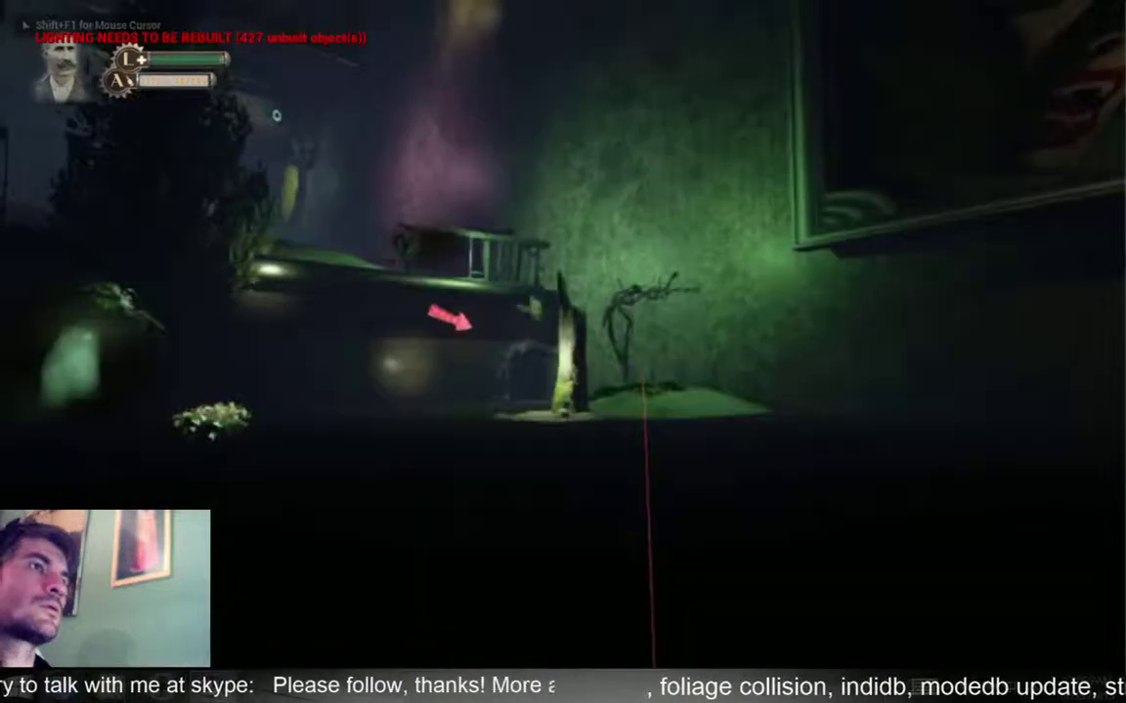
pyautogui.press('Escape')
# Delete the window object on the tall wall and fly through the blue archway to the red room.
pyautogui.moveTo(737, 346); pyautogui.dragTo(737, 346, button='right')
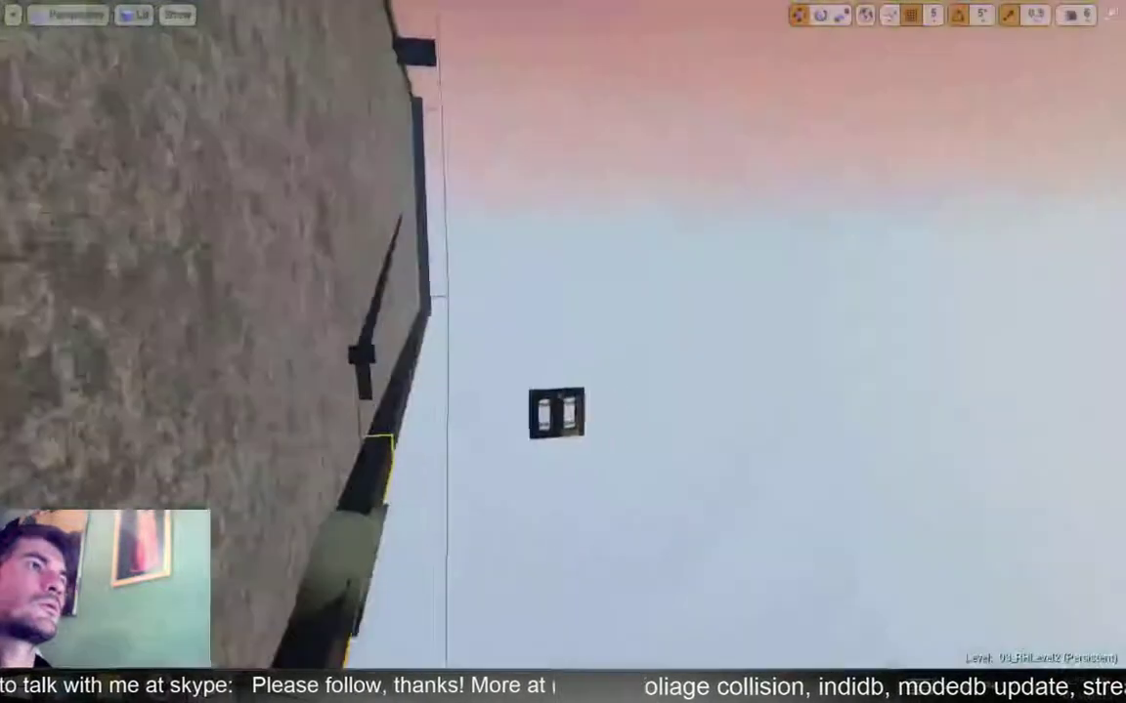
pyautogui.click(549, 414)
pyautogui.press('Delete')
pyautogui.moveTo(690, 448); pyautogui.dragTo(691, 447, button='right')
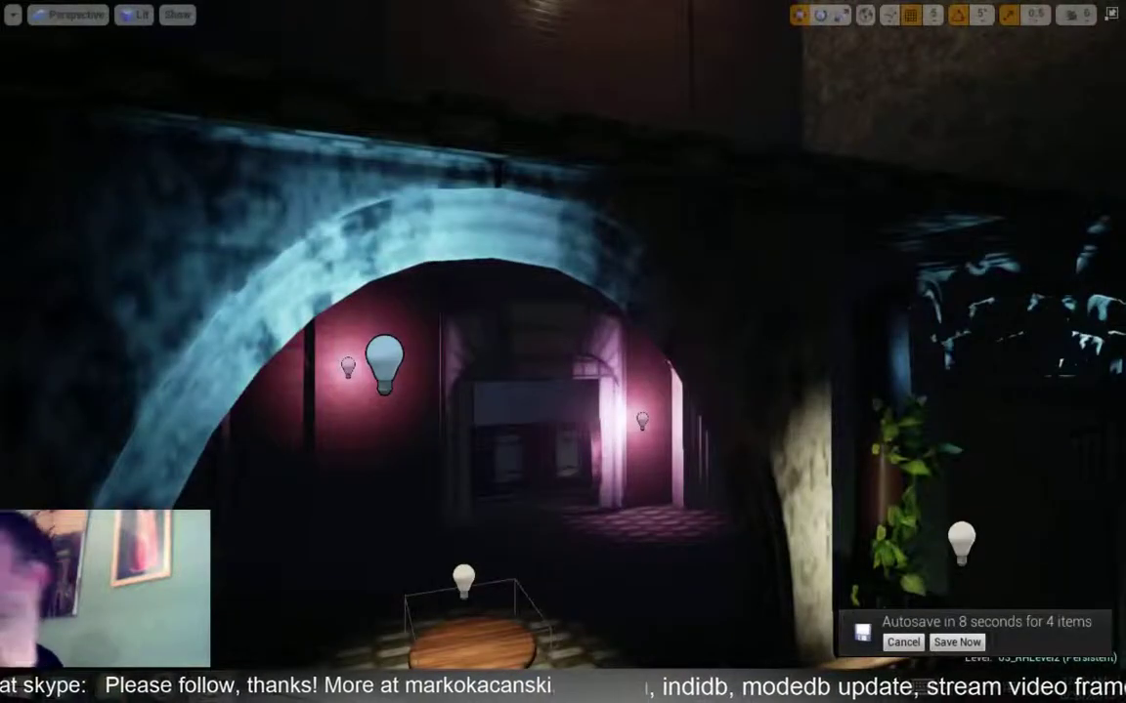
pyautogui.moveTo(691, 448); pyautogui.dragTo(690, 448, button='right')
# Filter the outliner by 'door A', select and frame DoorA6, then make the viewport fill the window.
pyautogui.click(559, 461)
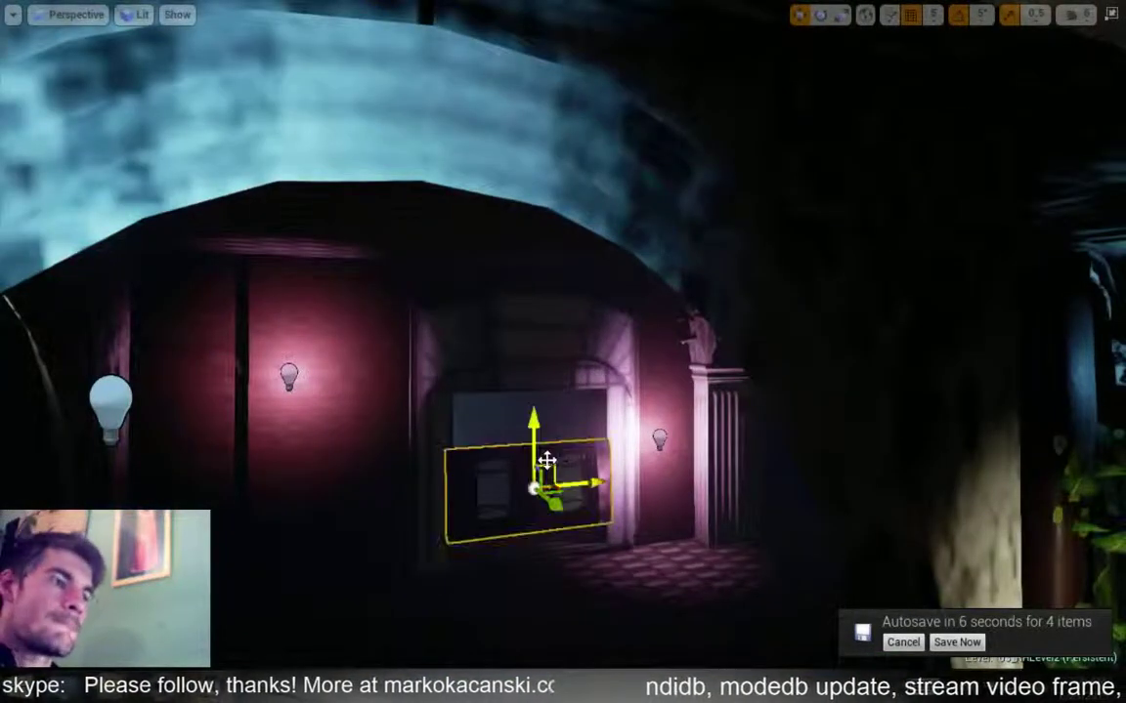
pyautogui.press('F11')
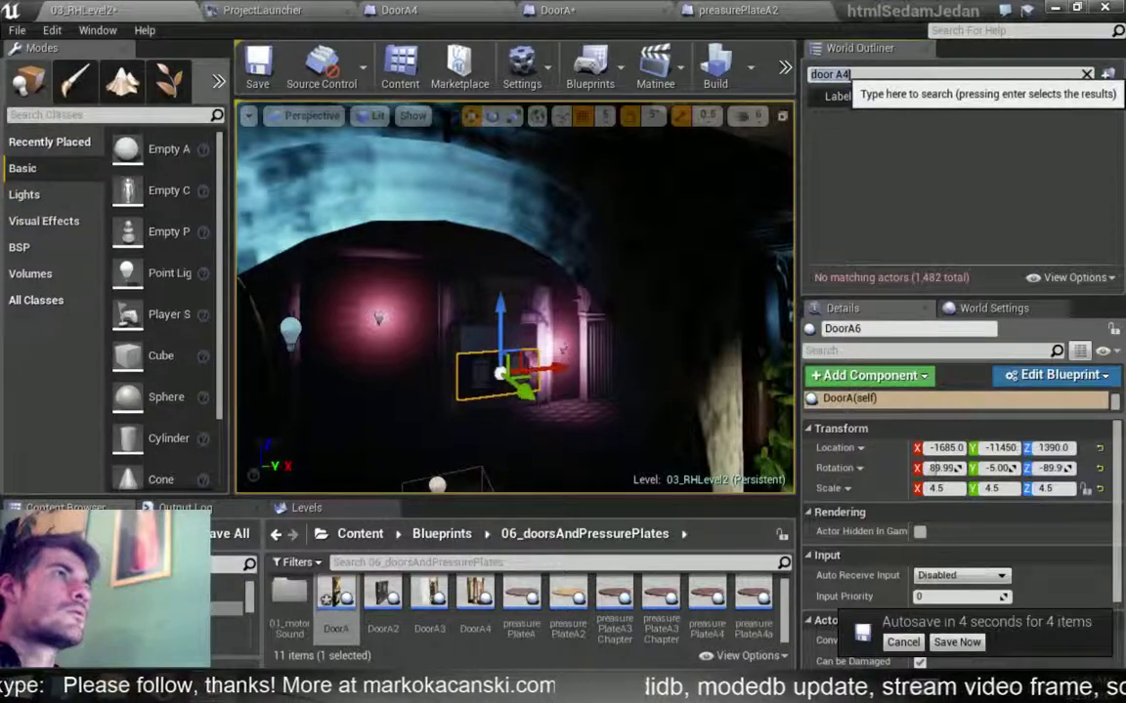
pyautogui.press('BackSpace')
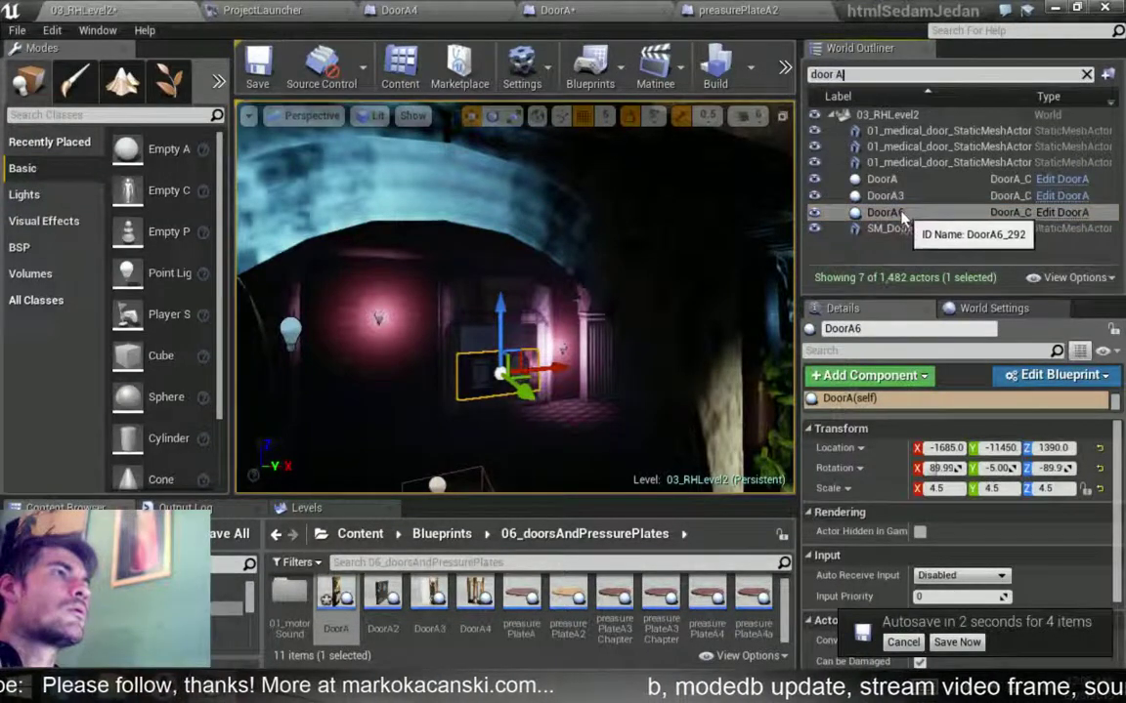
pyautogui.click(894, 212)
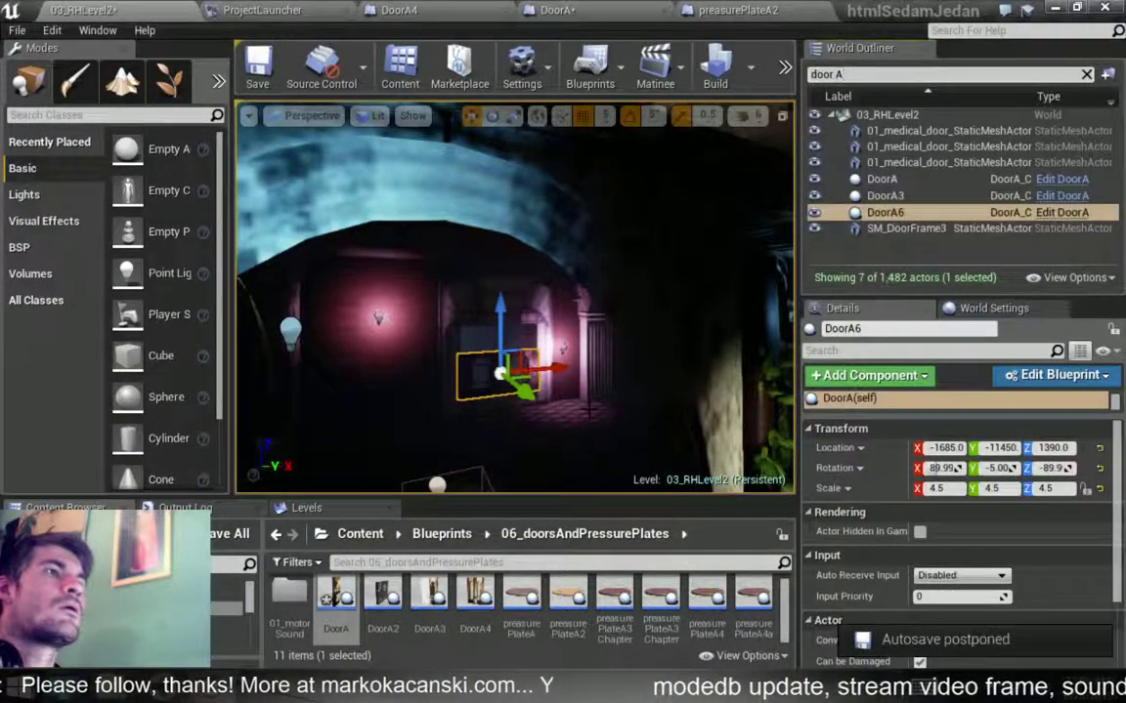
pyautogui.press('f')
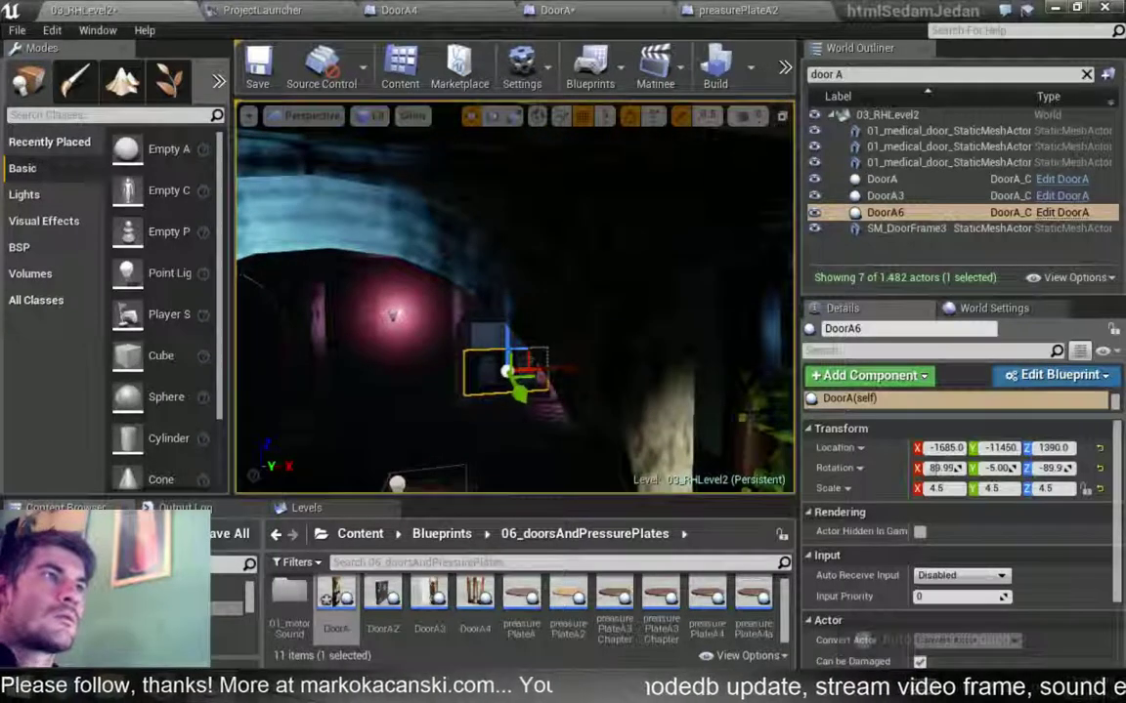
pyautogui.press('F11')
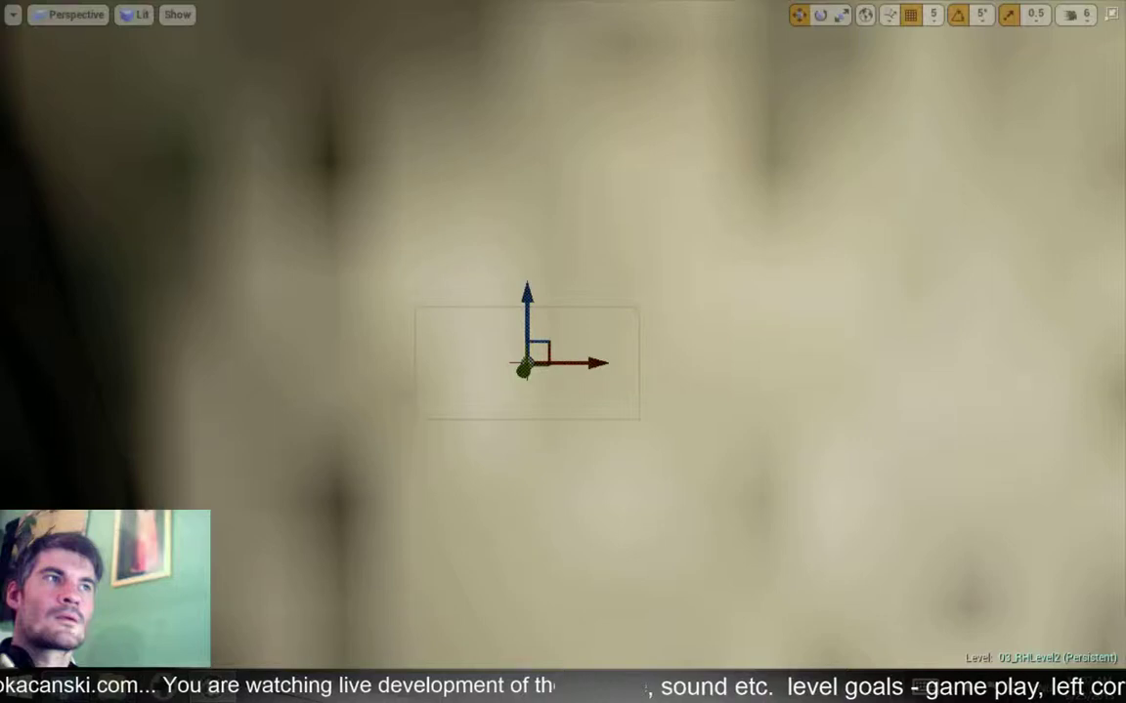
# Enter a Scale X of 4.5 for DoorA6 in the Details panel and move on to Scale Y.
pyautogui.scroll(-3, 600, 382)
pyautogui.scroll(-2, 583, 346)
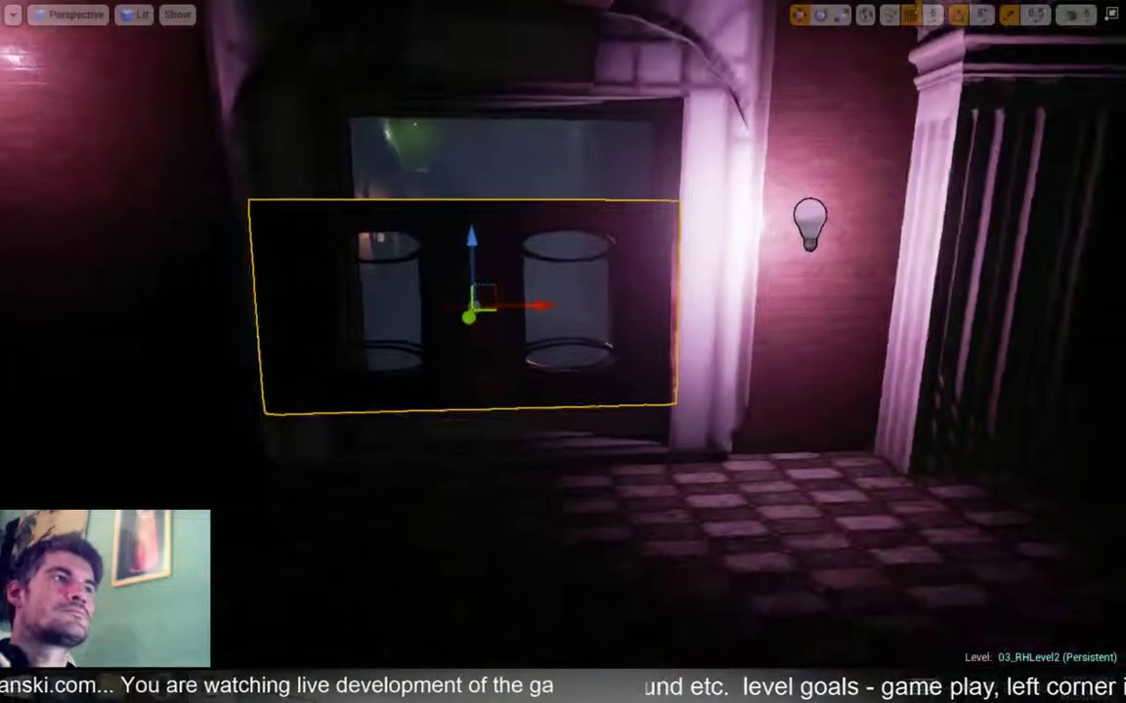
pyautogui.press('F11')
pyautogui.click(939, 488)
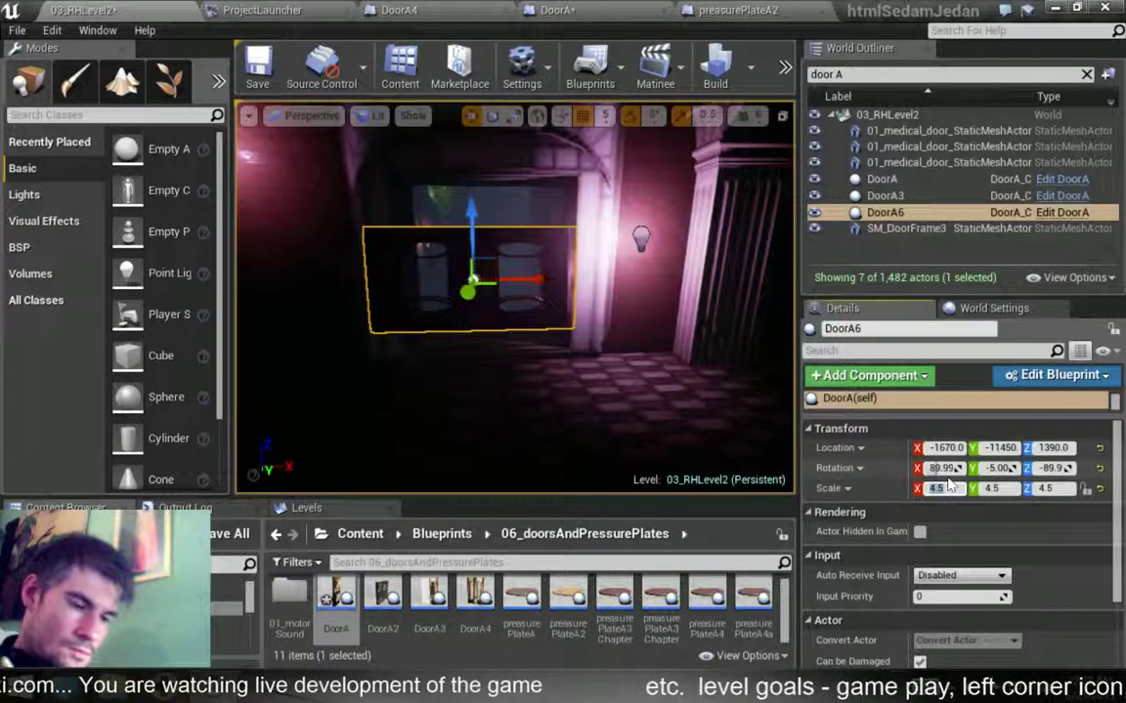
pyautogui.write('5')
pyautogui.press('Return')
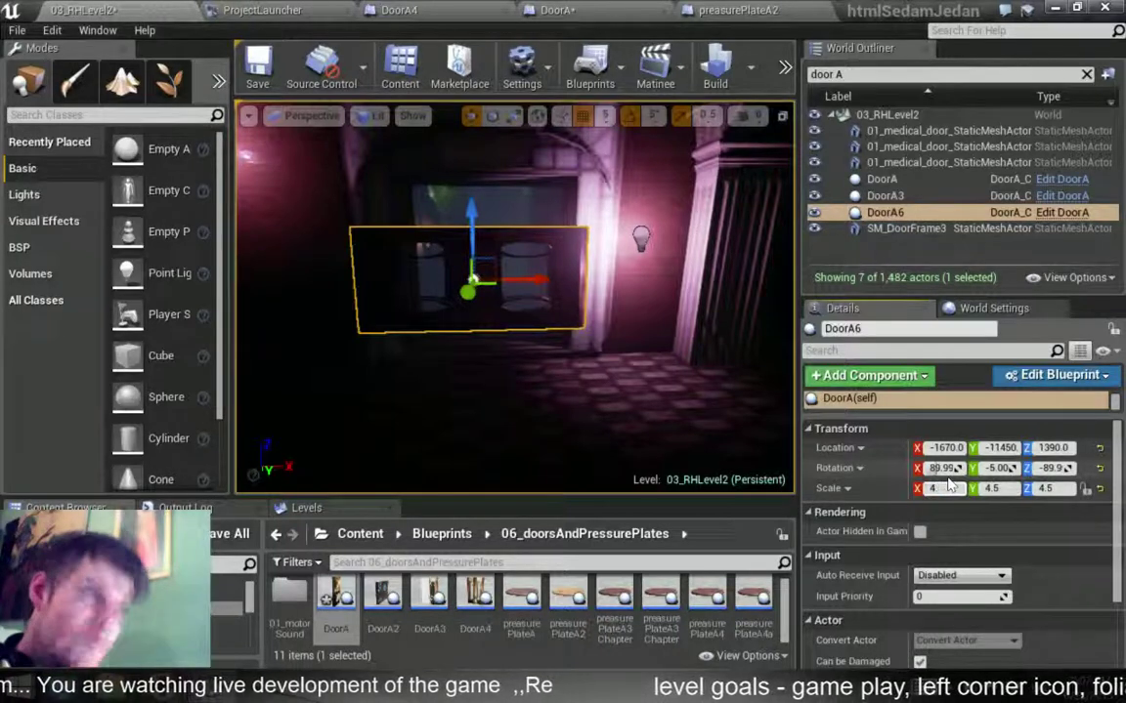
pyautogui.write('.5')
pyautogui.press('Return')
pyautogui.click(994, 489)
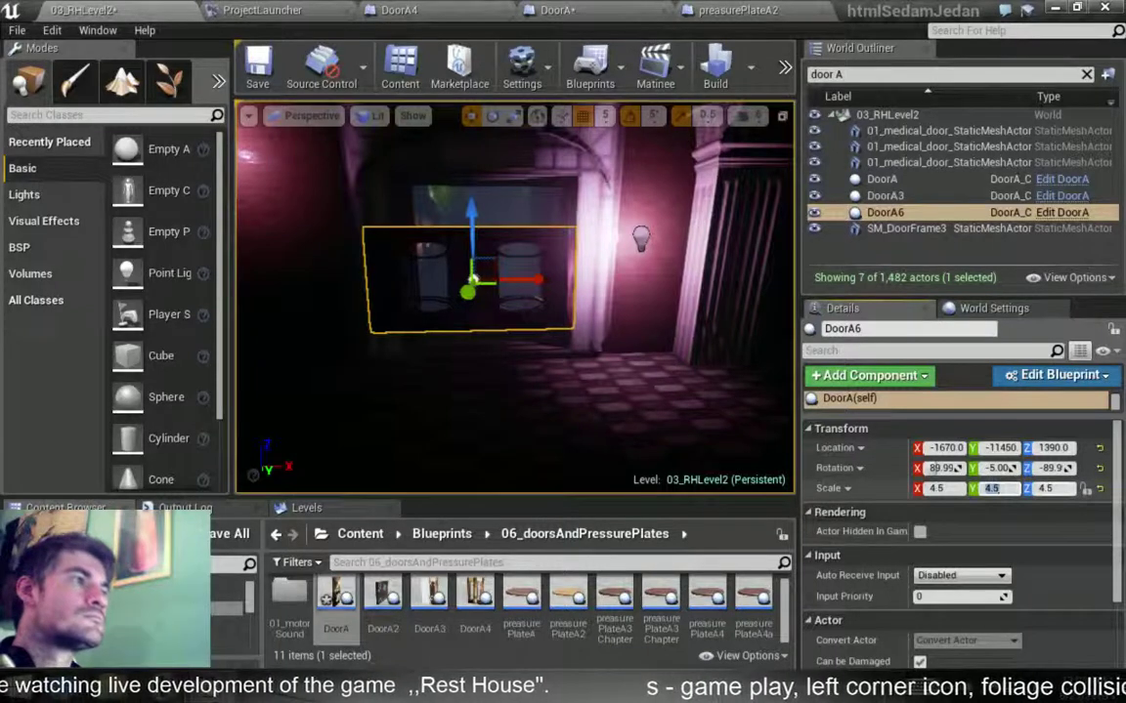
# Set DoorA6's Z scale to 10 and slide it along Y and X into the door frame.
pyautogui.click(1050, 489)
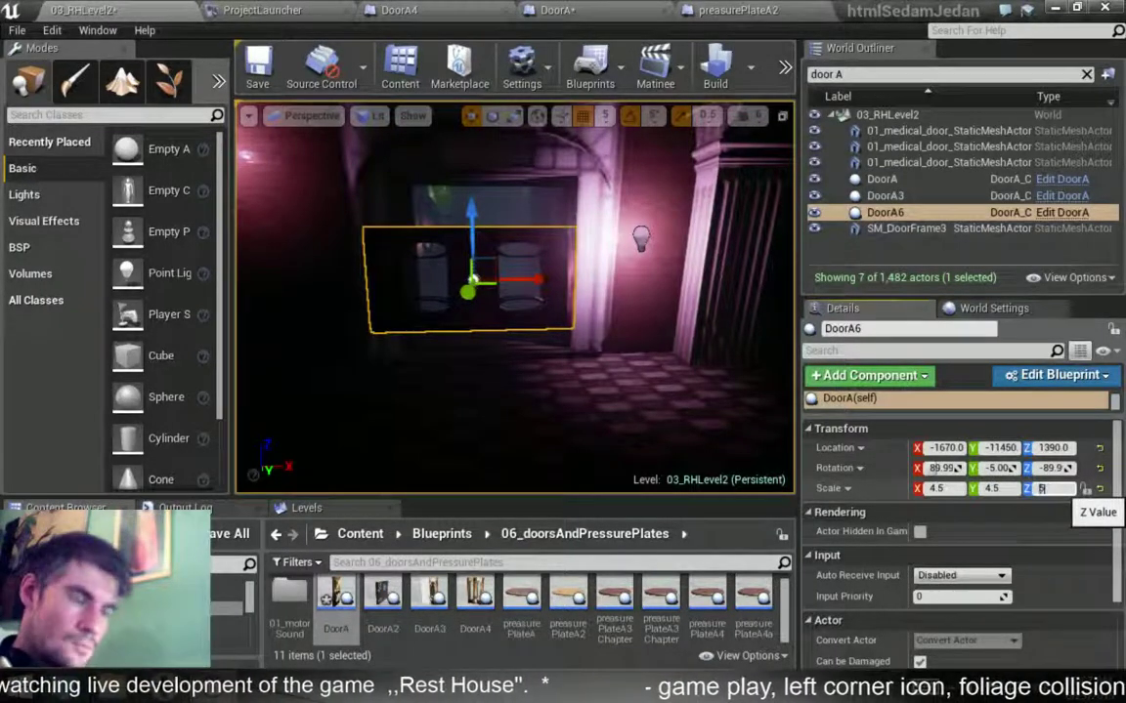
pyautogui.press('Return')
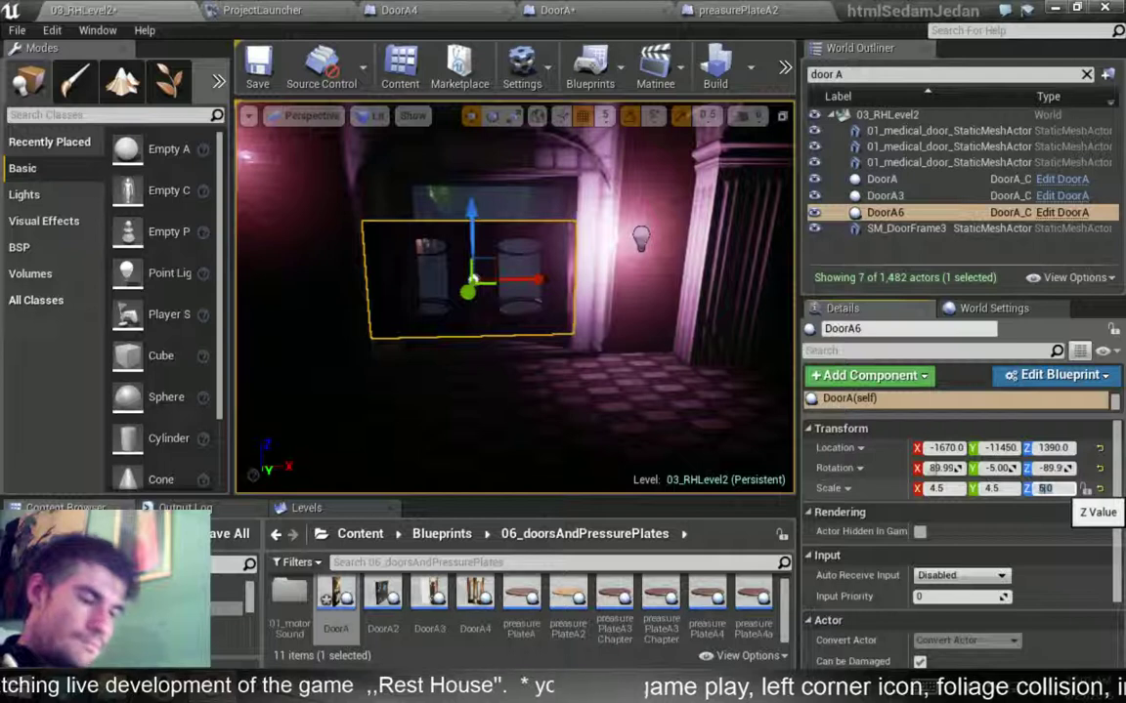
pyautogui.press('Return')
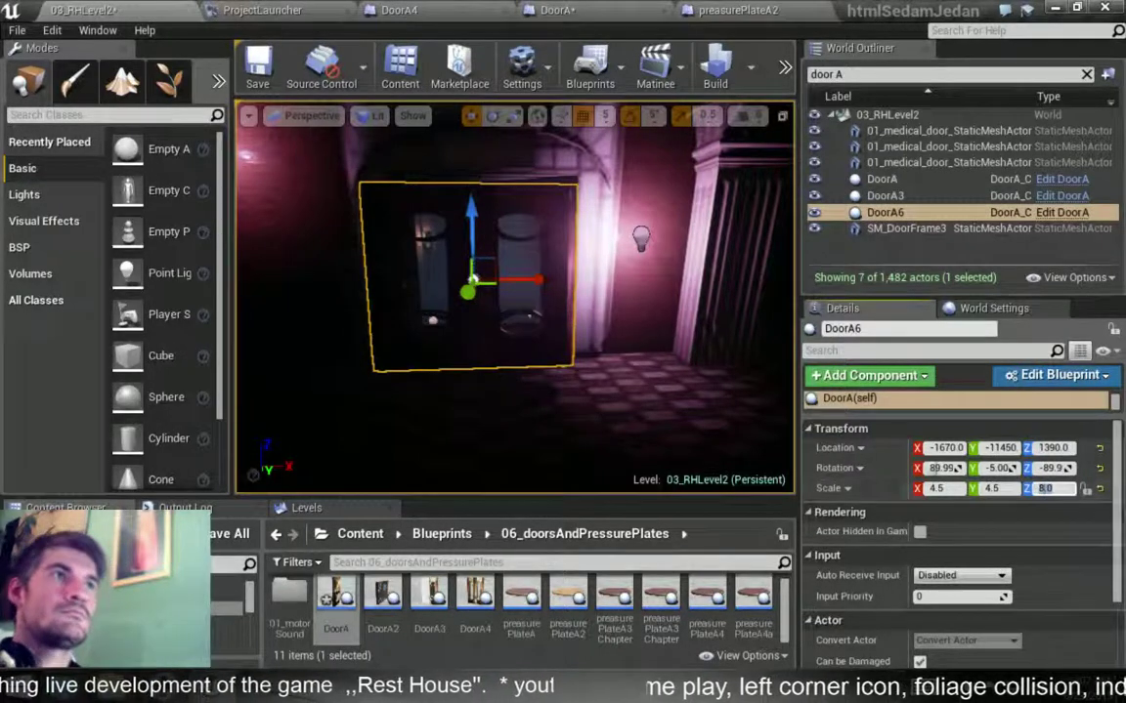
pyautogui.moveTo(490, 252)
pyautogui.mouseDown(button='right')
pyautogui.moveTo(420, 264)
pyautogui.moveTo(409, 294)
pyautogui.mouseUp(button='right')
pyautogui.moveTo(323, 308)
pyautogui.mouseDown()
pyautogui.moveTo(382, 276)
pyautogui.moveTo(373, 282)
pyautogui.mouseUp()
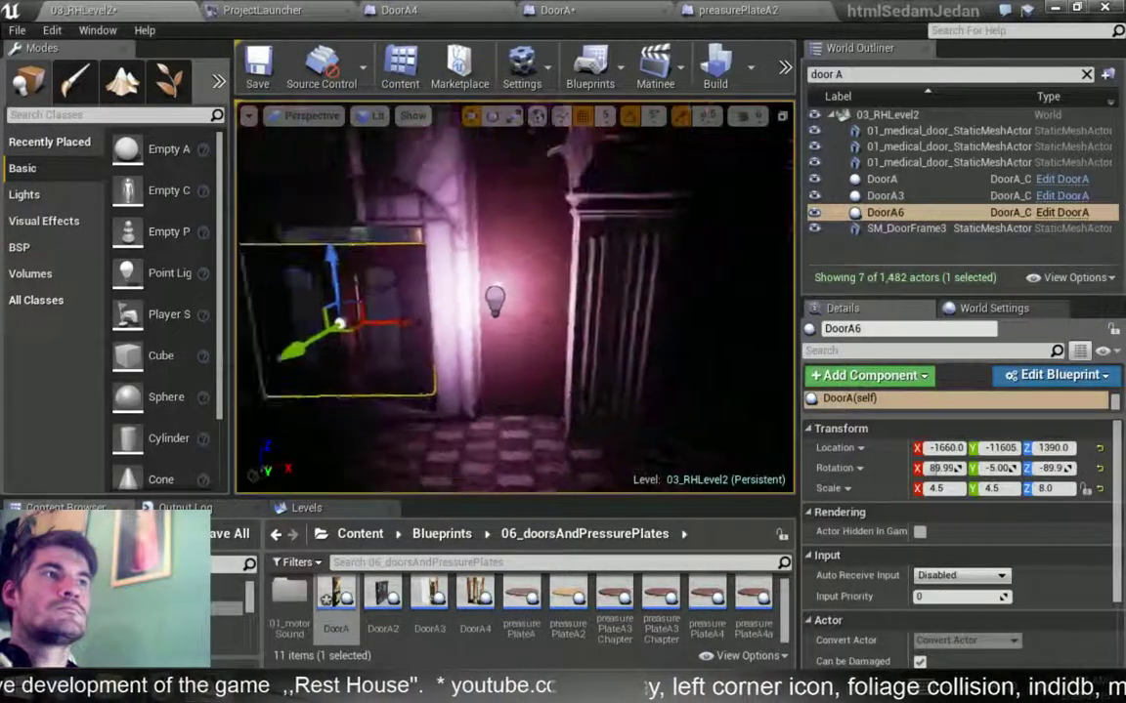
pyautogui.moveTo(373, 282); pyautogui.dragTo(430, 293, button='right')
pyautogui.click(1046, 488)
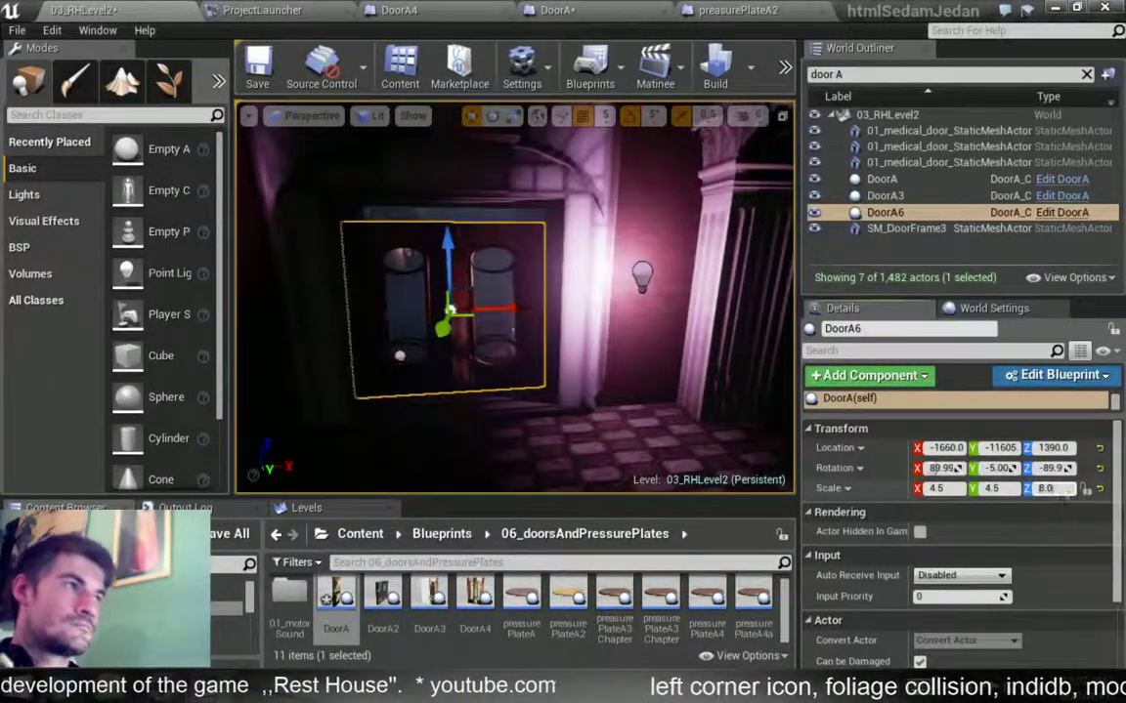
pyautogui.write('10')
pyautogui.press('Return')
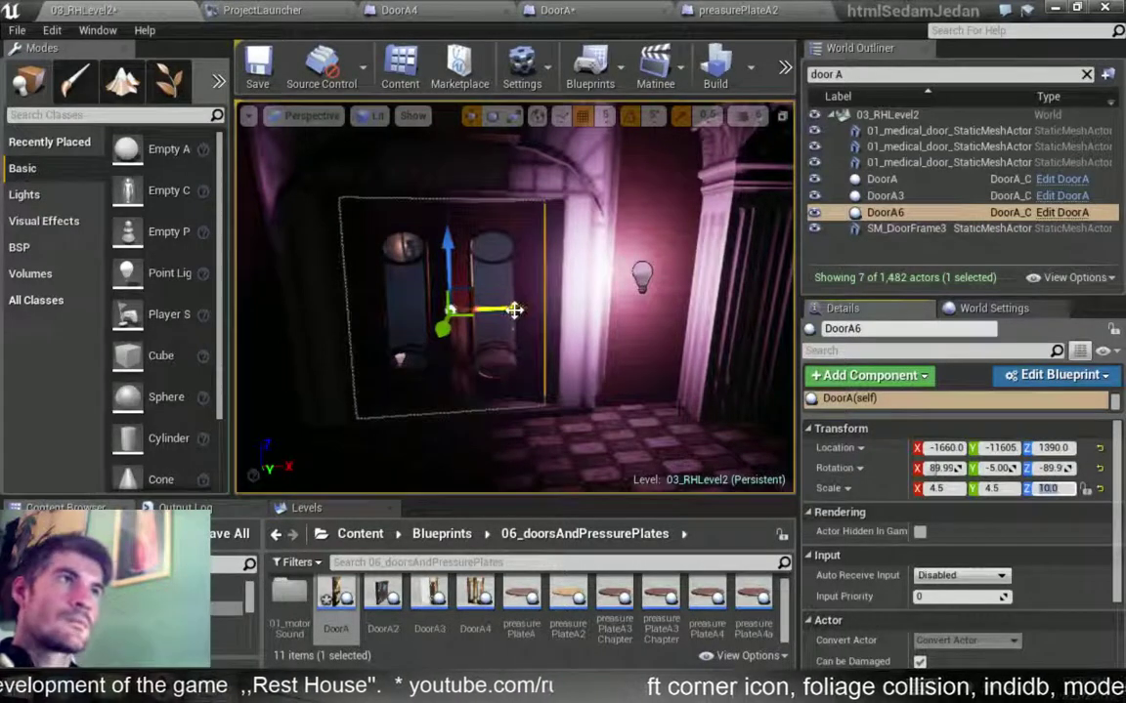
pyautogui.moveTo(515, 310); pyautogui.dragTo(526, 310)
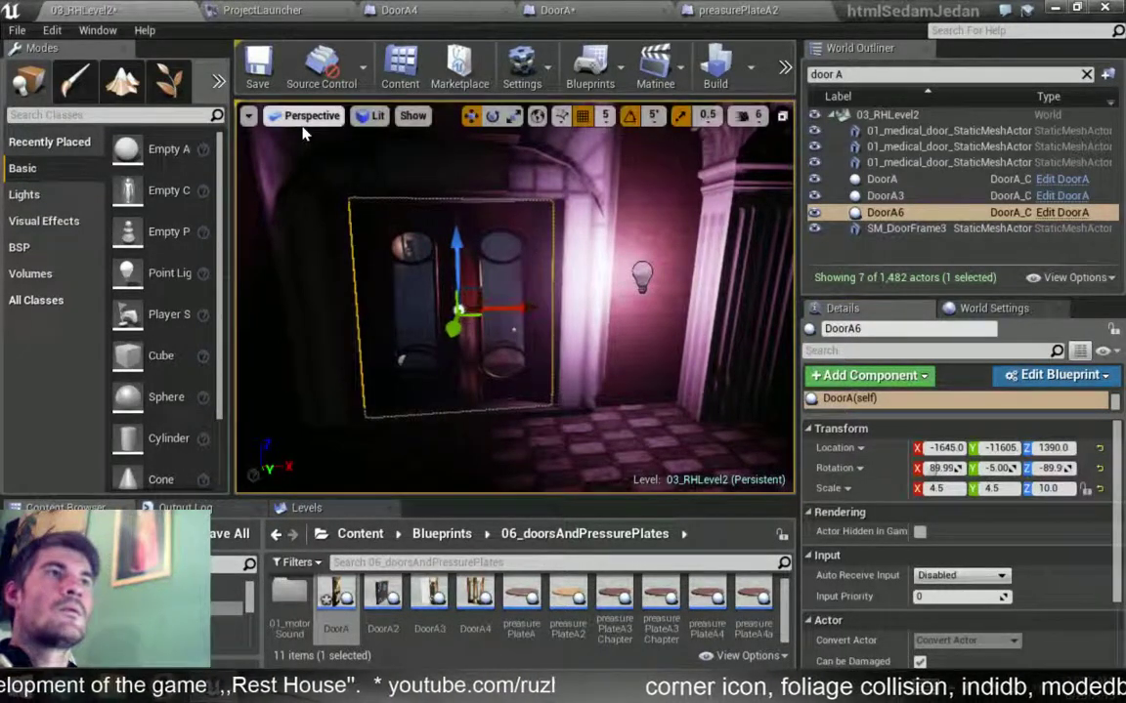
# Switch the viewport to Unlit and drag the door's X rotation to 90.
pyautogui.click(374, 116)
pyautogui.click(391, 165)
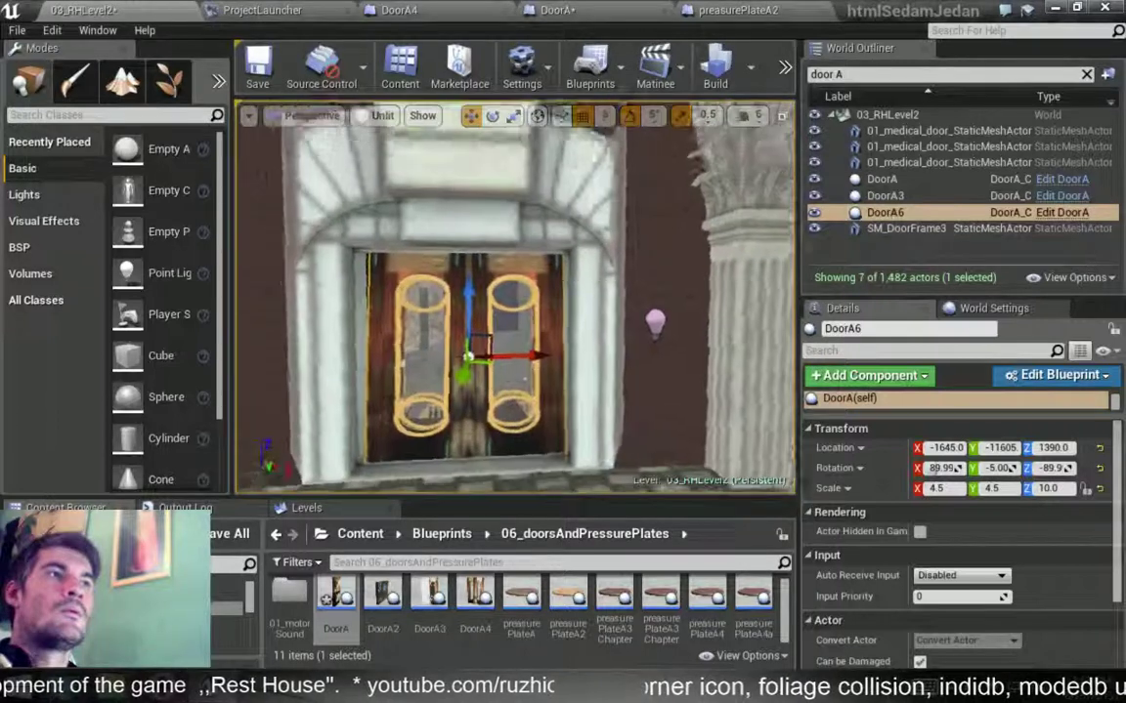
pyautogui.moveTo(469, 293); pyautogui.dragTo(508, 293, button='right')
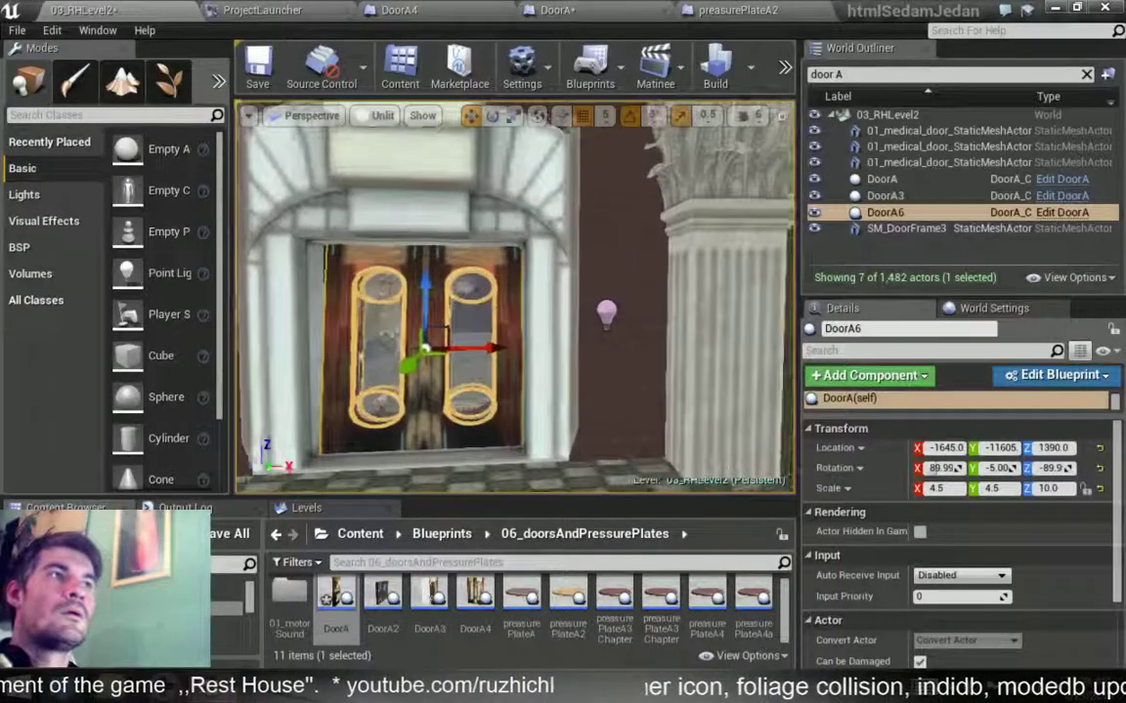
pyautogui.moveTo(518, 344); pyautogui.dragTo(526, 344, button='right')
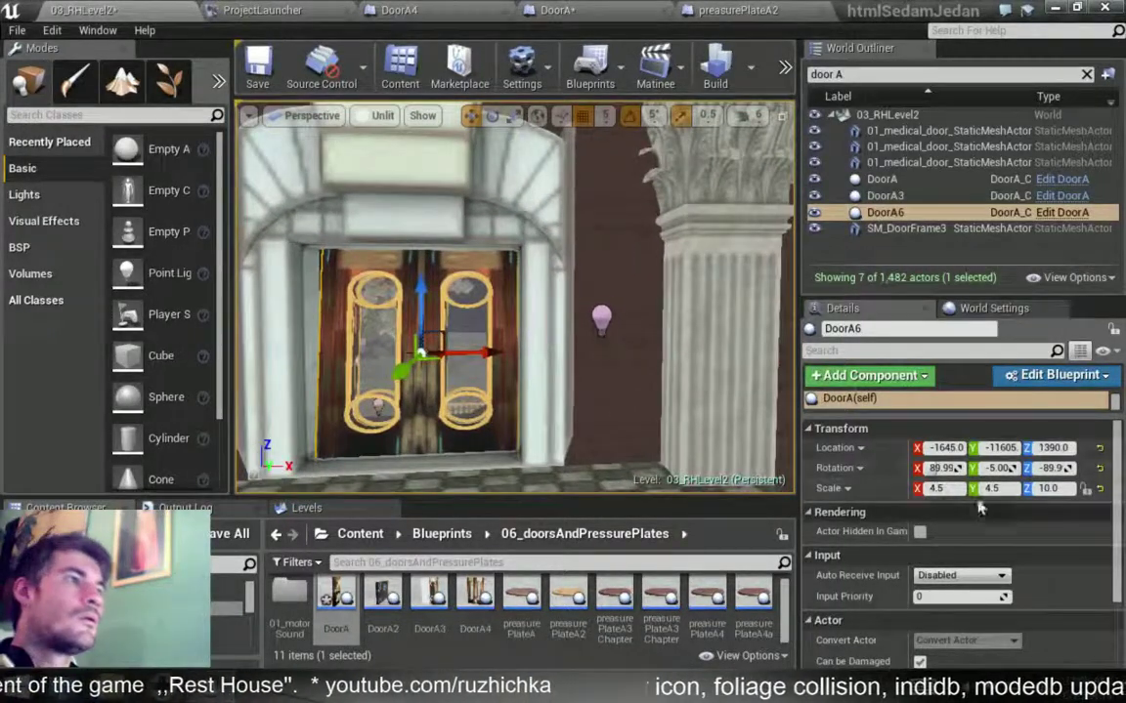
pyautogui.moveTo(940, 467); pyautogui.dragTo(1037, 517)
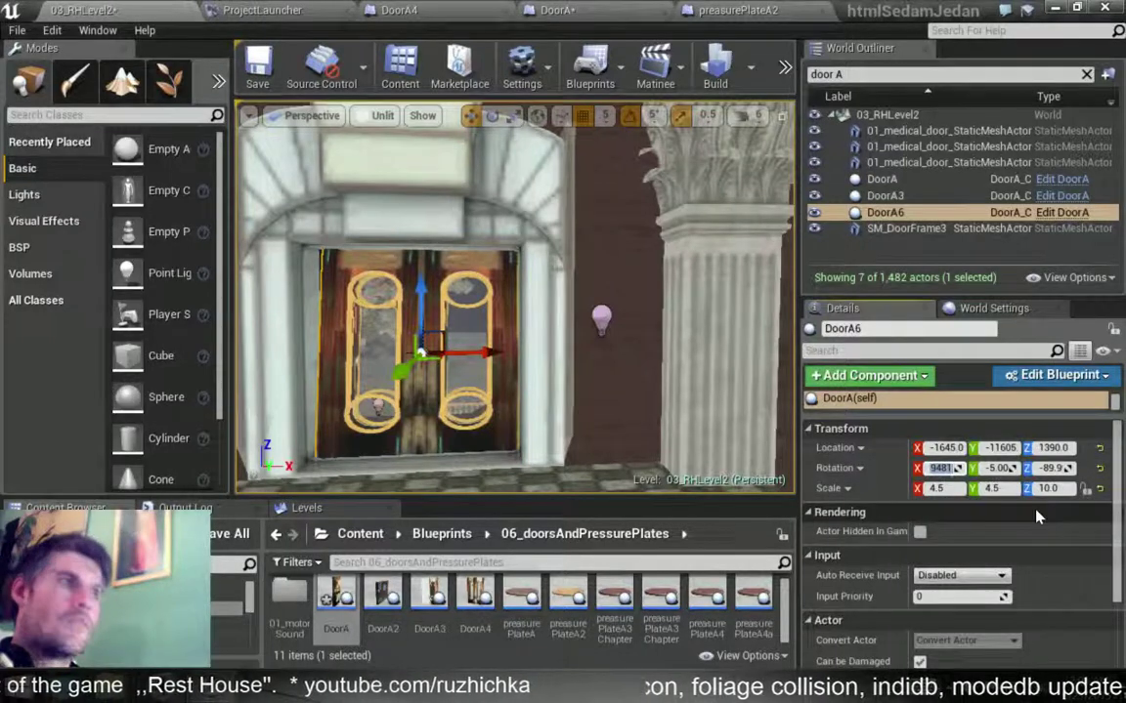
# Set DoorA6's Y rotation to 0 and Z rotation to 89.99, giving 89.99, 0, 89.99.
pyautogui.moveTo(997, 468); pyautogui.dragTo(1070, 513)
pyautogui.write('0')
pyautogui.press('Return')
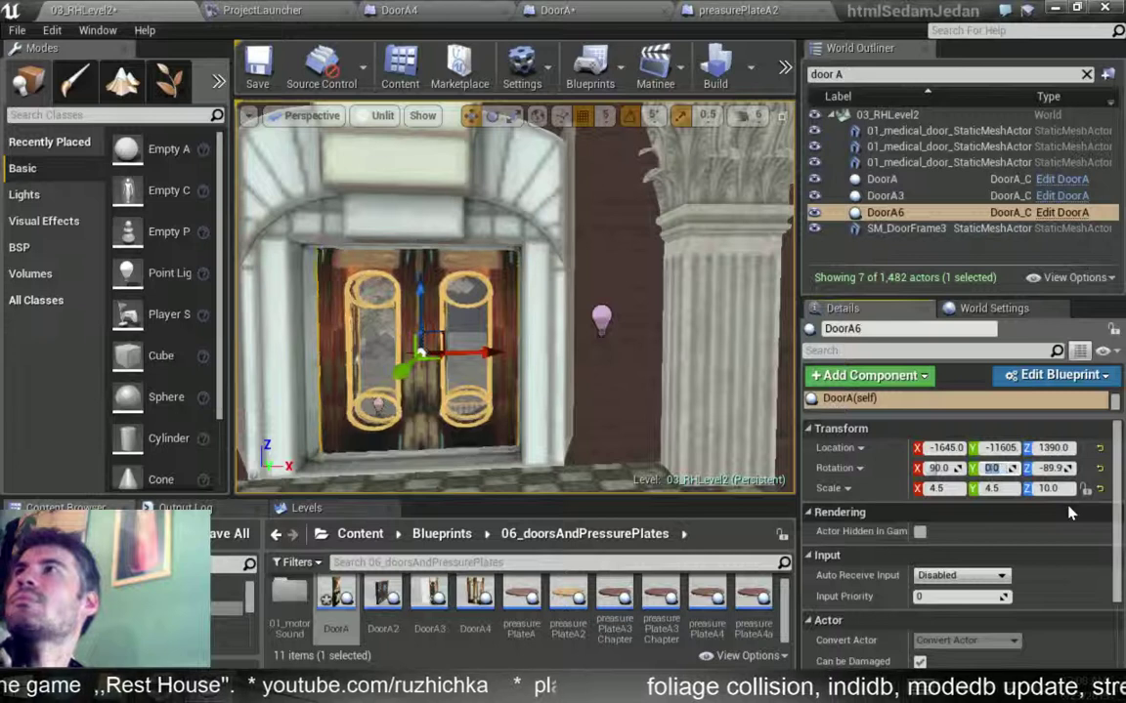
pyautogui.press('f')
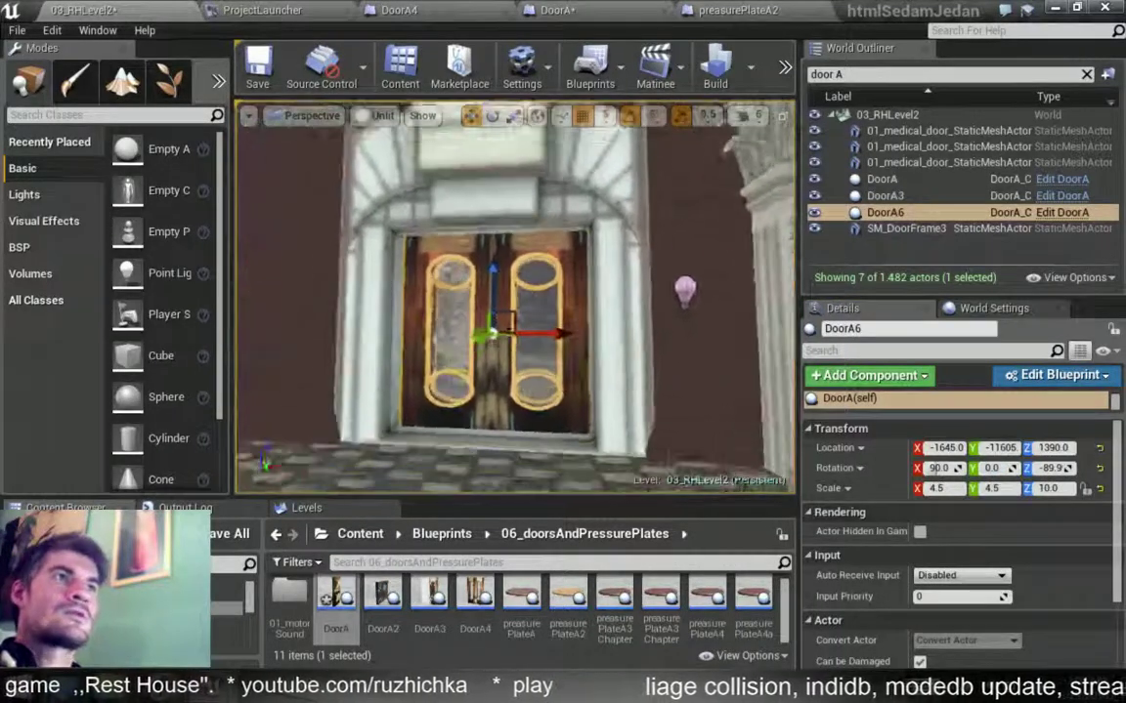
pyautogui.moveTo(1084, 470); pyautogui.dragTo(1091, 499)
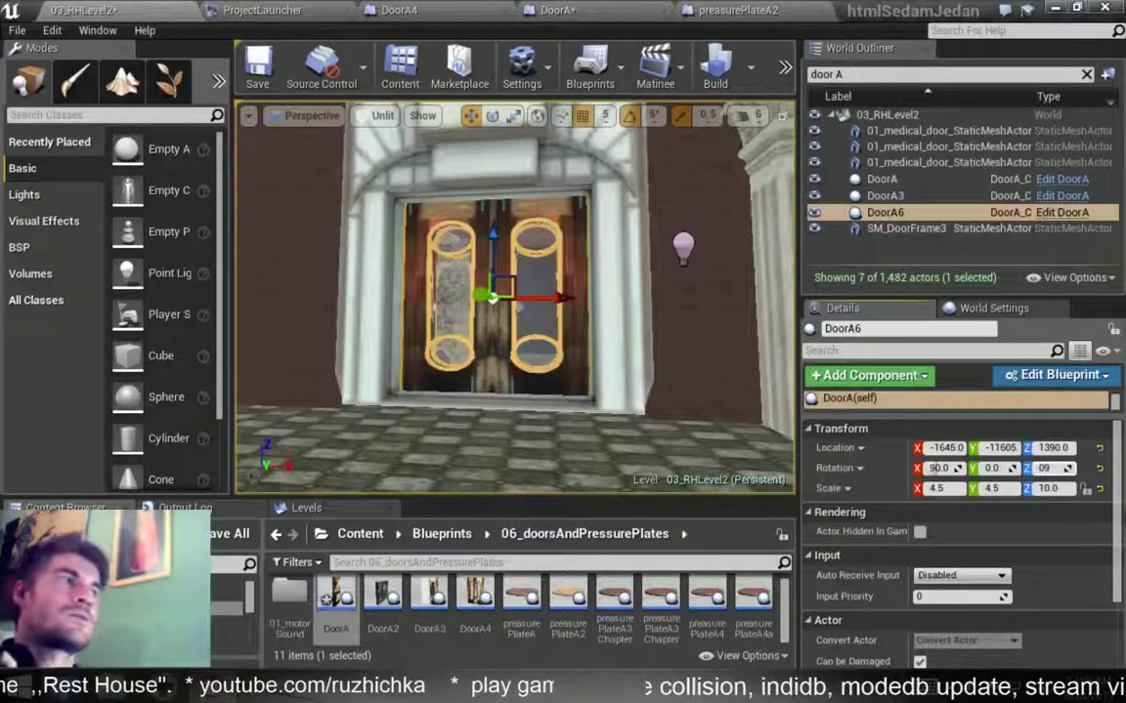
pyautogui.click(1039, 469)
pyautogui.moveTo(515, 293)
pyautogui.mouseDown(button='right')
pyautogui.moveTo(547, 293)
pyautogui.moveTo(508, 293)
pyautogui.mouseUp(button='right')
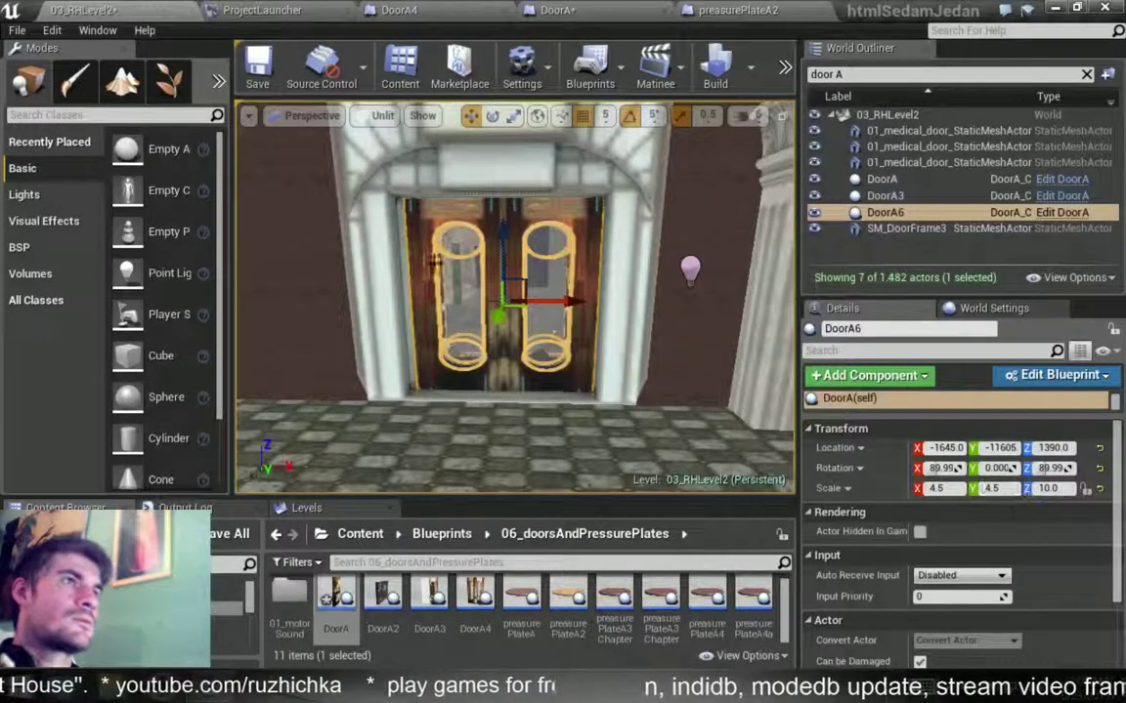
# Fly through DoorA6's doorway down to the wooden platform and open the floor's context menu.
pyautogui.keyDown('alt'); pyautogui.moveTo(510, 333); pyautogui.dragTo(459, 323); pyautogui.keyUp('alt')
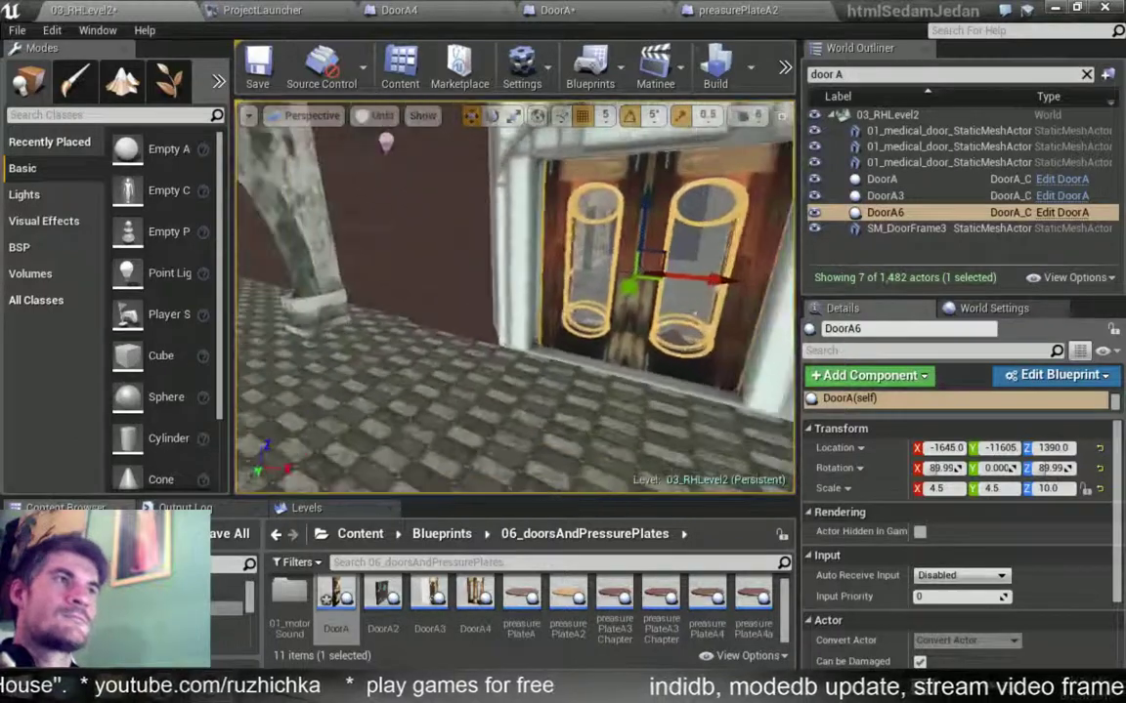
pyautogui.moveTo(459, 322)
pyautogui.mouseDown(button='right')
pyautogui.moveTo(459, 382)
pyautogui.moveTo(528, 349)
pyautogui.moveTo(508, 332)
pyautogui.mouseUp(button='right')
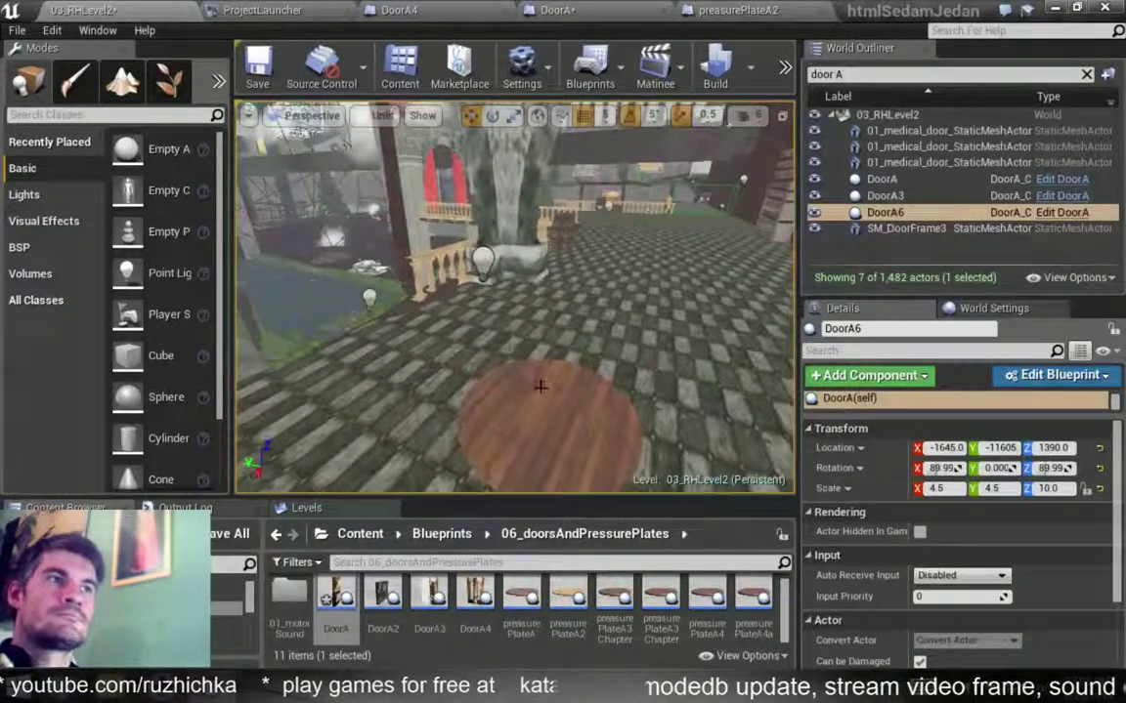
pyautogui.moveTo(541, 387); pyautogui.dragTo(565, 411, button='right')
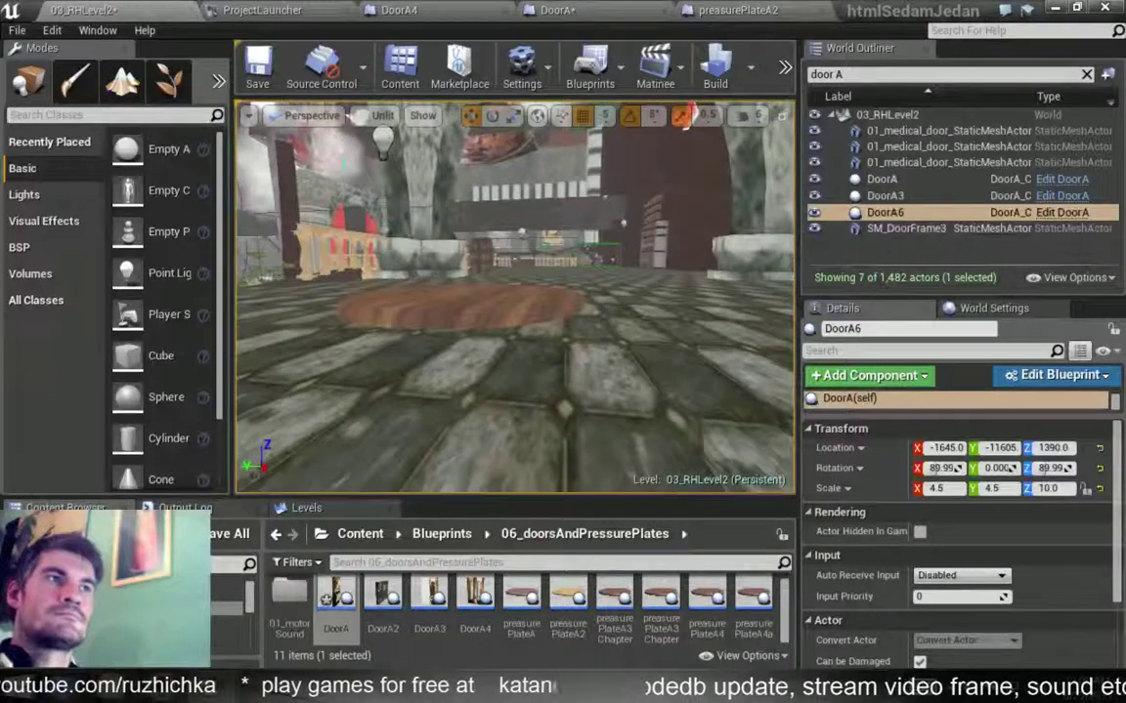
pyautogui.moveTo(547, 304)
pyautogui.mouseDown(button='right')
pyautogui.moveTo(552, 287)
pyautogui.moveTo(527, 244)
pyautogui.mouseUp(button='right')
pyautogui.rightClick(451, 139)
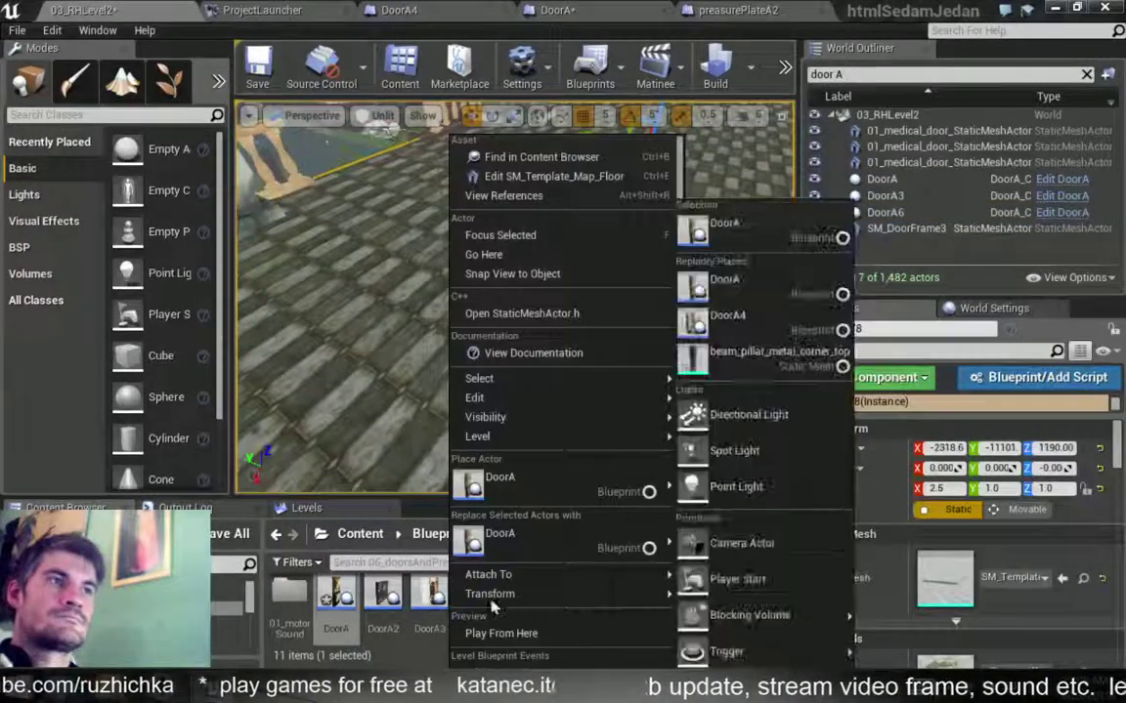
# Play from the floor spot, stop with Esc, then reselect DoorA6 and view it from above.
pyautogui.click(497, 643)
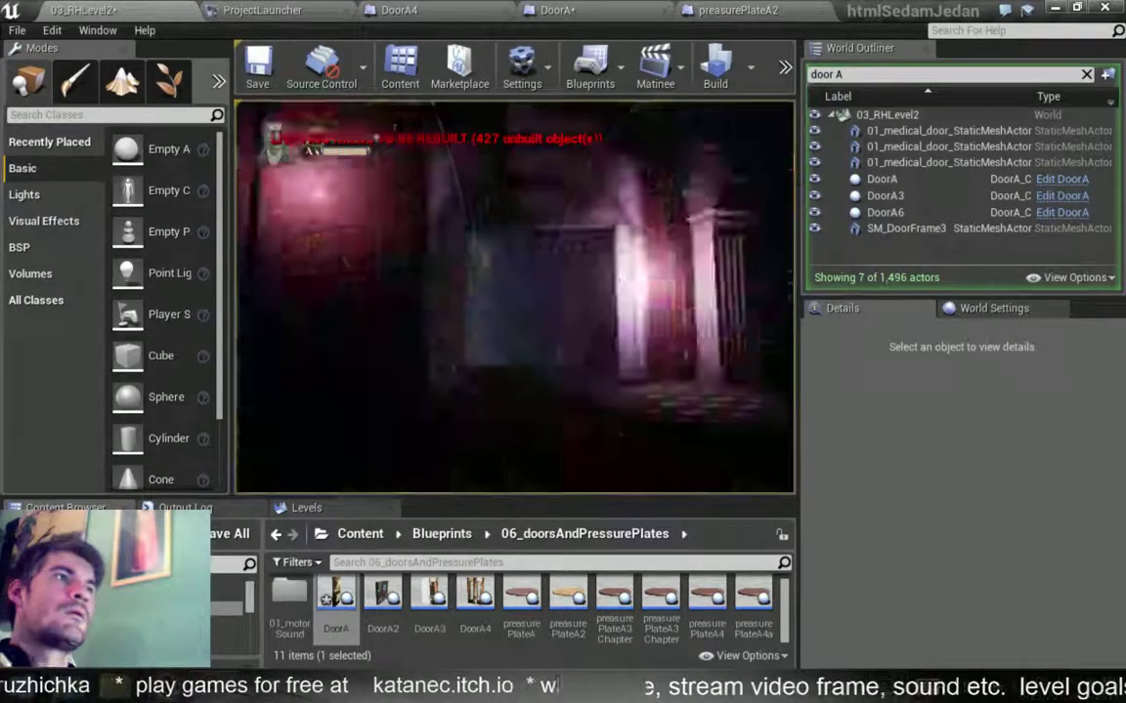
pyautogui.press('Escape')
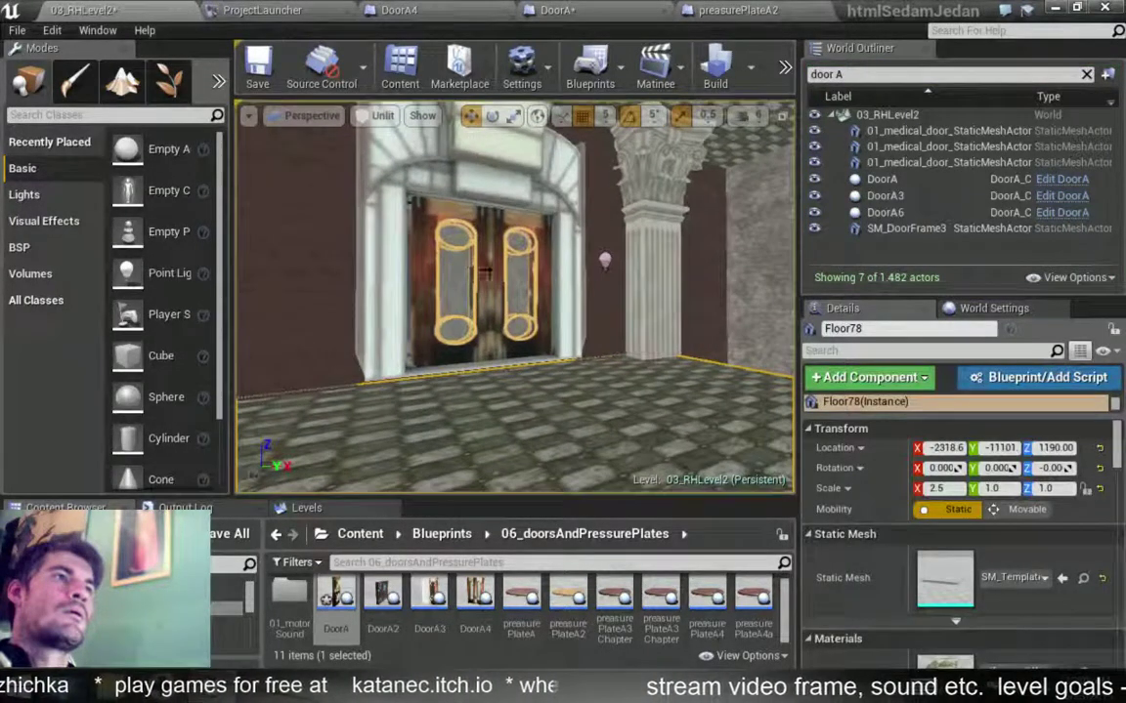
pyautogui.click(501, 283)
pyautogui.keyDown('alt'); pyautogui.moveTo(584, 330); pyautogui.dragTo(540, 411); pyautogui.keyUp('alt')
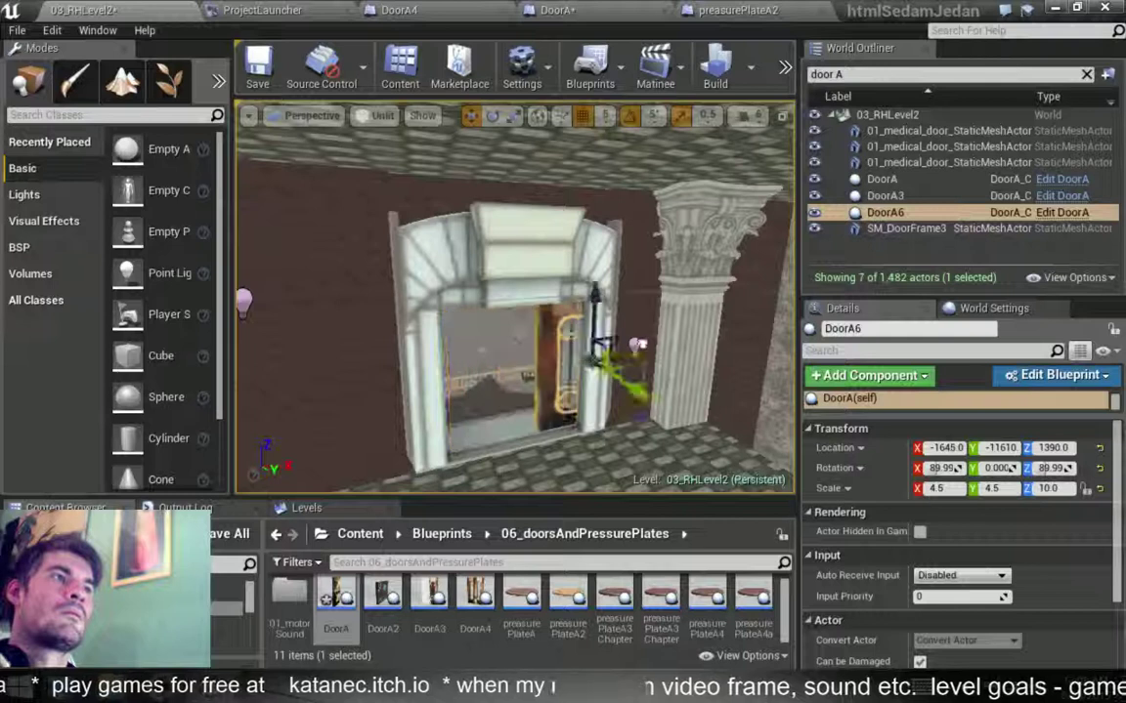
pyautogui.moveTo(573, 364); pyautogui.dragTo(648, 339)
pyautogui.scroll(3, 290, 365)
pyautogui.moveTo(289, 365)
pyautogui.keyDown('alt'); pyautogui.mouseDown()
pyautogui.moveTo(541, 461)
pyautogui.moveTo(418, 379)
pyautogui.mouseUp(); pyautogui.keyUp('alt')
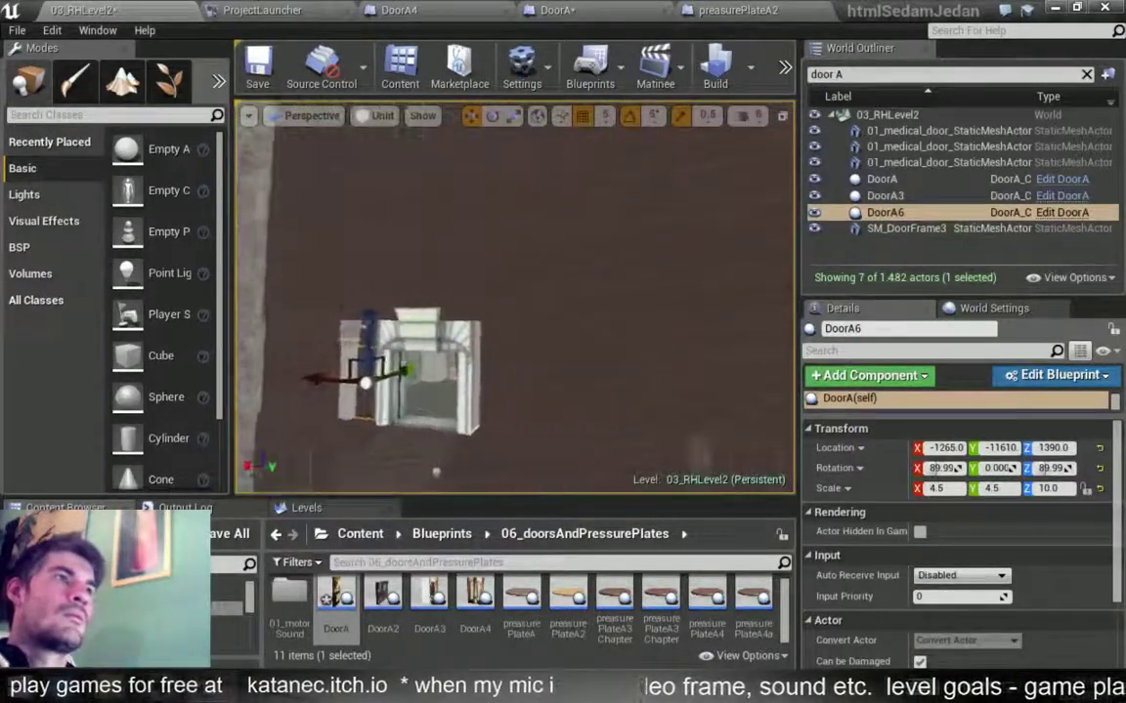
pyautogui.press('Escape')
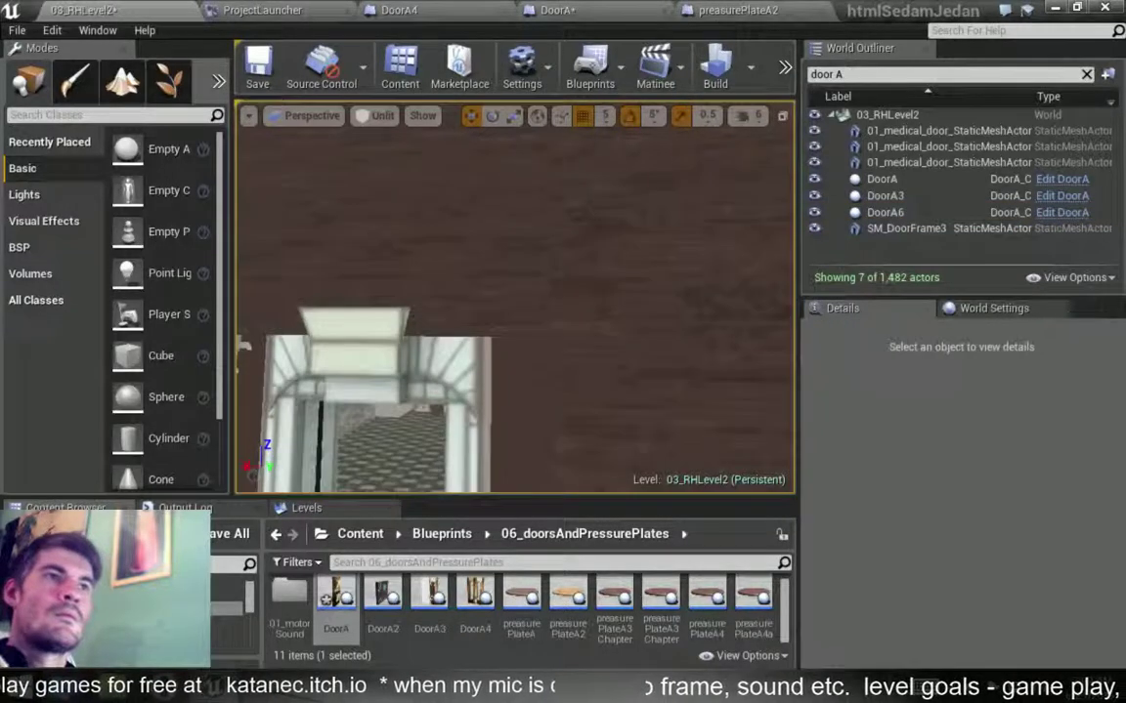
pyautogui.scroll(-5, 418, 379)
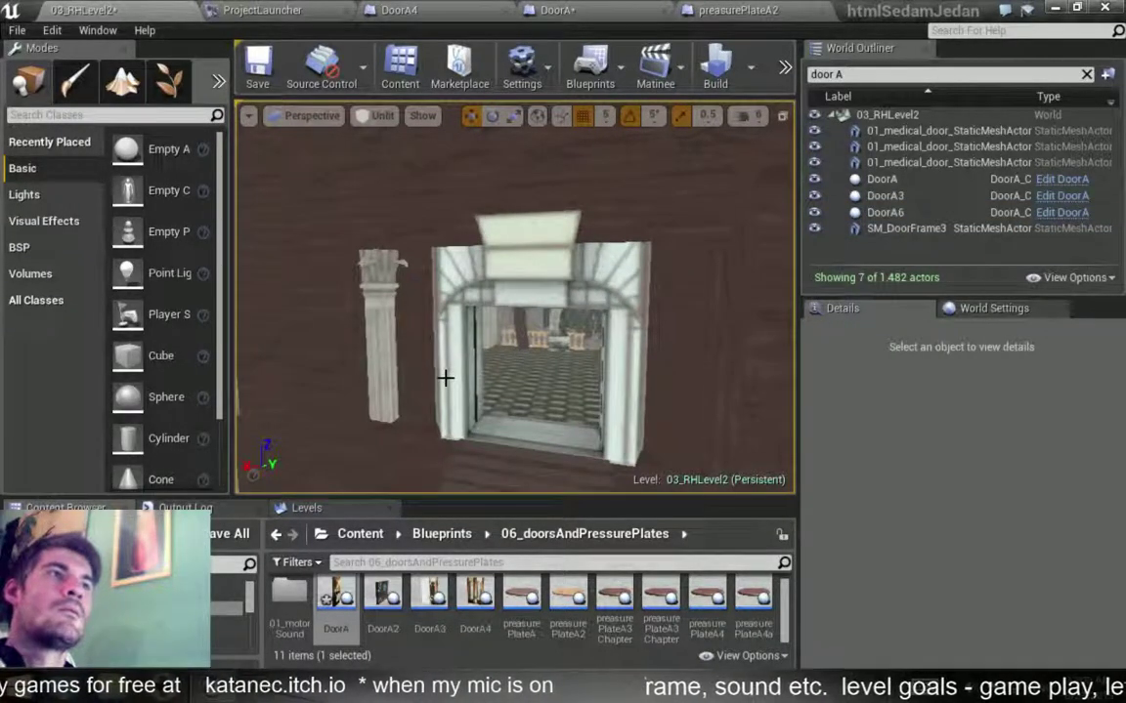
pyautogui.hotkey('ctrl', 'z')
pyautogui.hotkey('ctrl', 'z')
pyautogui.keyDown('alt'); pyautogui.moveTo(440, 362); pyautogui.dragTo(445, 337); pyautogui.keyUp('alt')
pyautogui.hotkey('ctrl', 'z')
# Select preasurePlateA3 and drag it along X to -4060, then nudge it along Y and down.
pyautogui.keyDown('alt'); pyautogui.moveTo(518, 289); pyautogui.dragTo(511, 287); pyautogui.keyUp('alt')
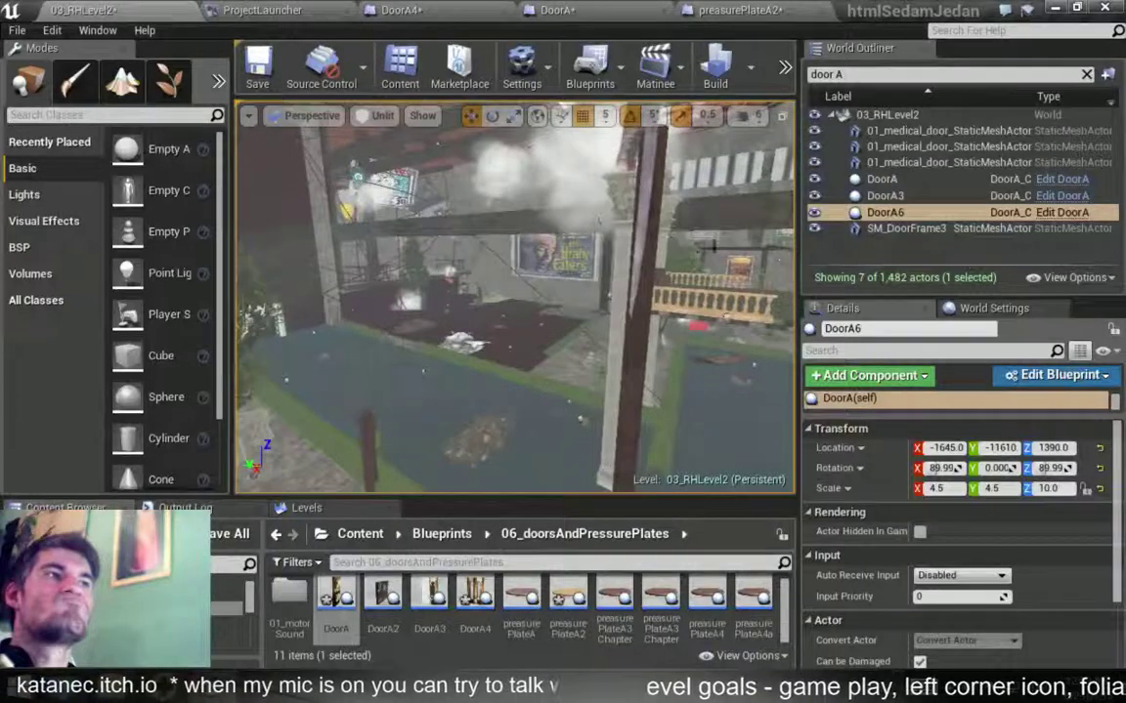
pyautogui.keyDown('alt'); pyautogui.moveTo(511, 287); pyautogui.dragTo(511, 287); pyautogui.keyUp('alt')
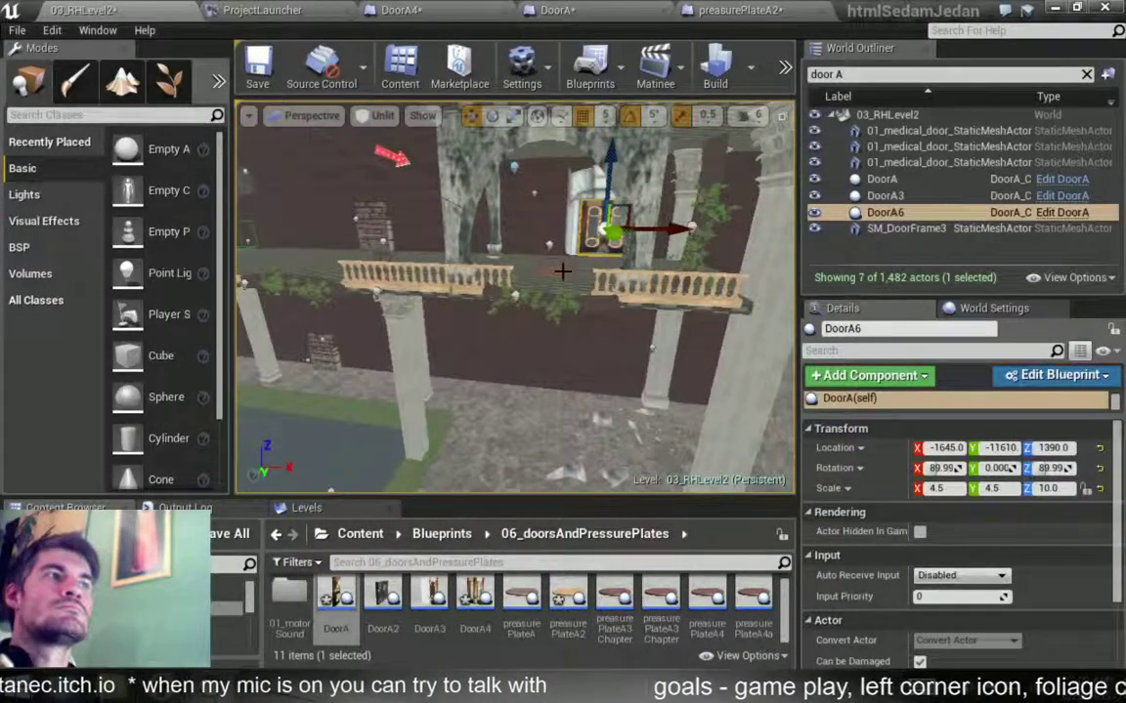
pyautogui.click(562, 272)
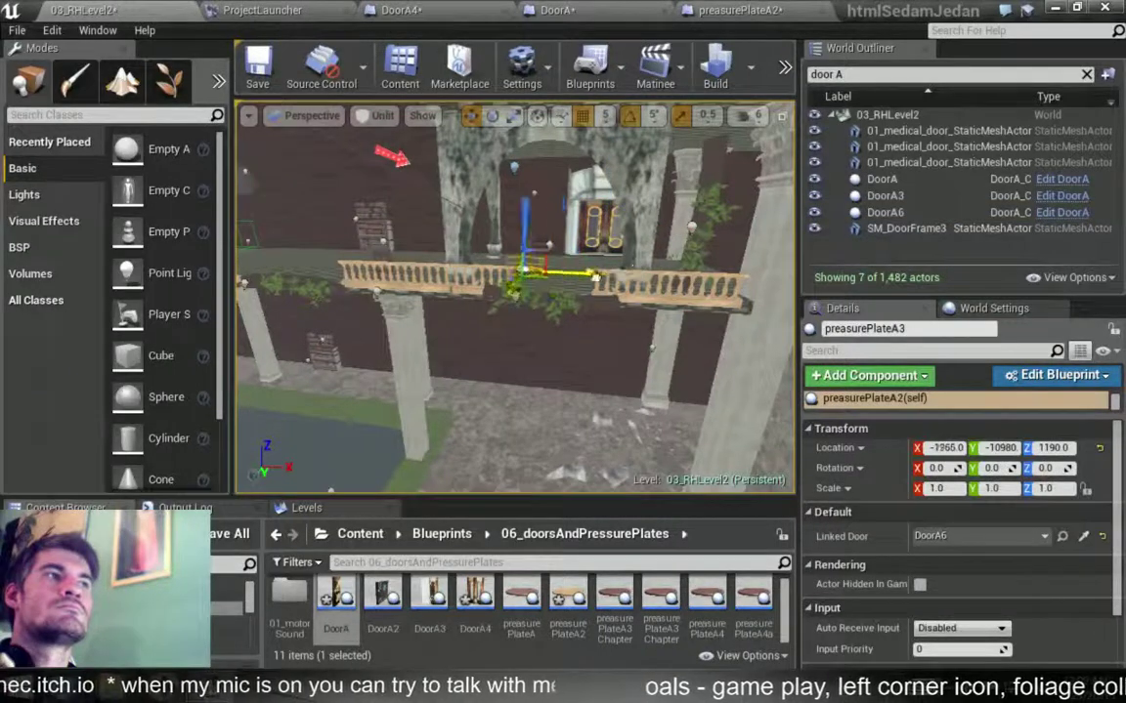
pyautogui.keyDown('shift'); pyautogui.moveTo(591, 276); pyautogui.dragTo(382, 304); pyautogui.keyUp('shift')
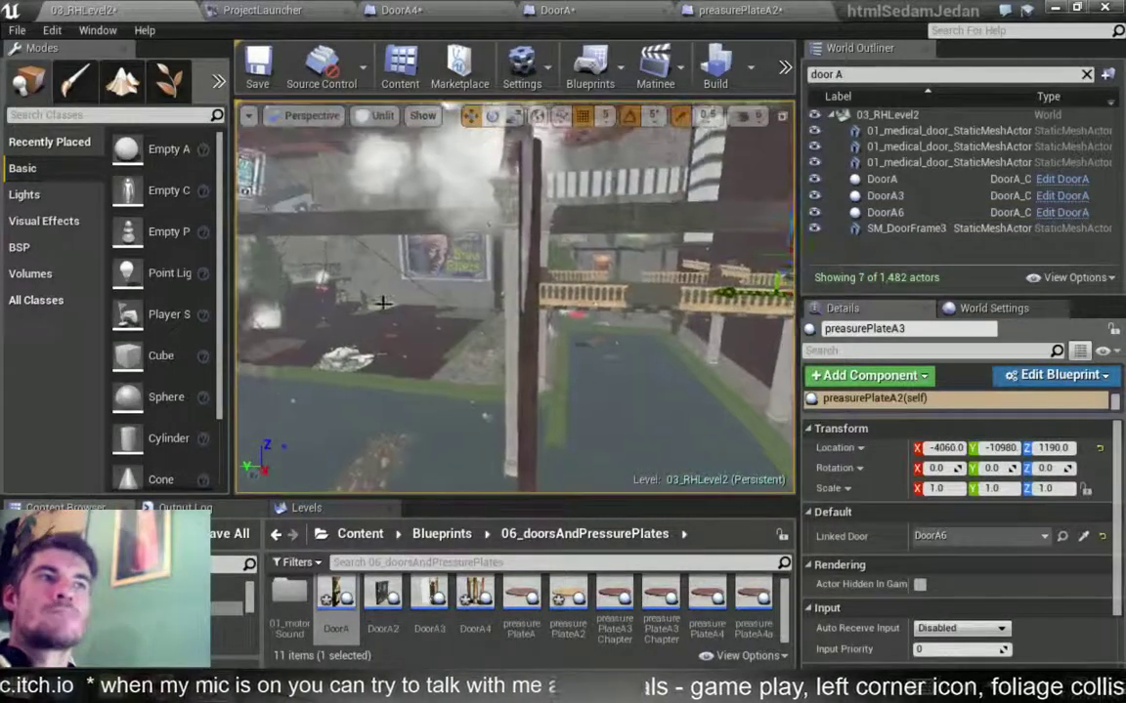
pyautogui.moveTo(738, 292); pyautogui.dragTo(440, 293)
pyautogui.moveTo(482, 217); pyautogui.dragTo(485, 330)
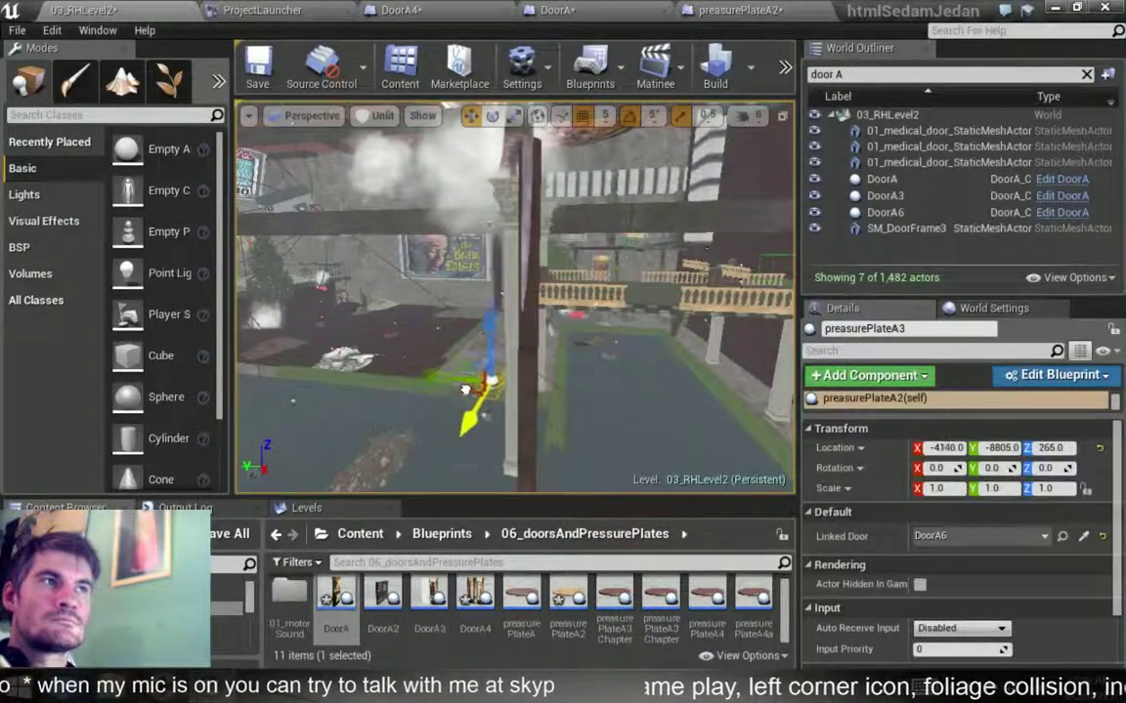
# Undo the extra moves so the plate rests at -4060, -10980, 1190.
pyautogui.moveTo(451, 382); pyautogui.dragTo(451, 382, button='right')
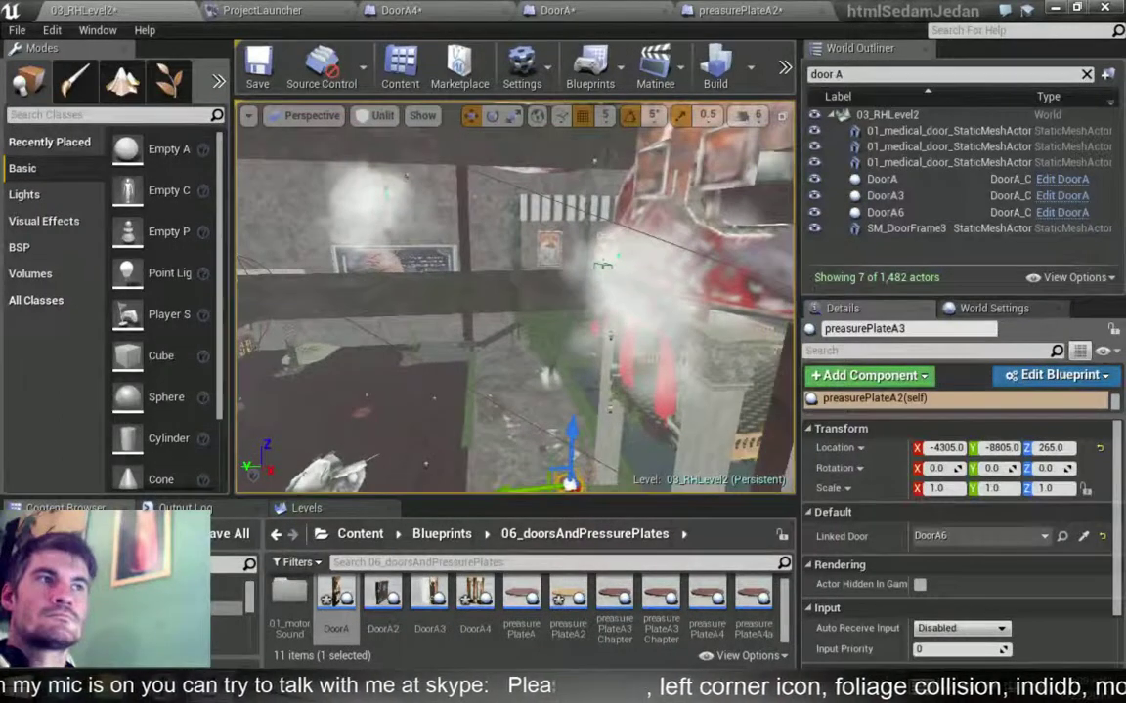
pyautogui.moveTo(539, 456); pyautogui.dragTo(539, 456, button='right')
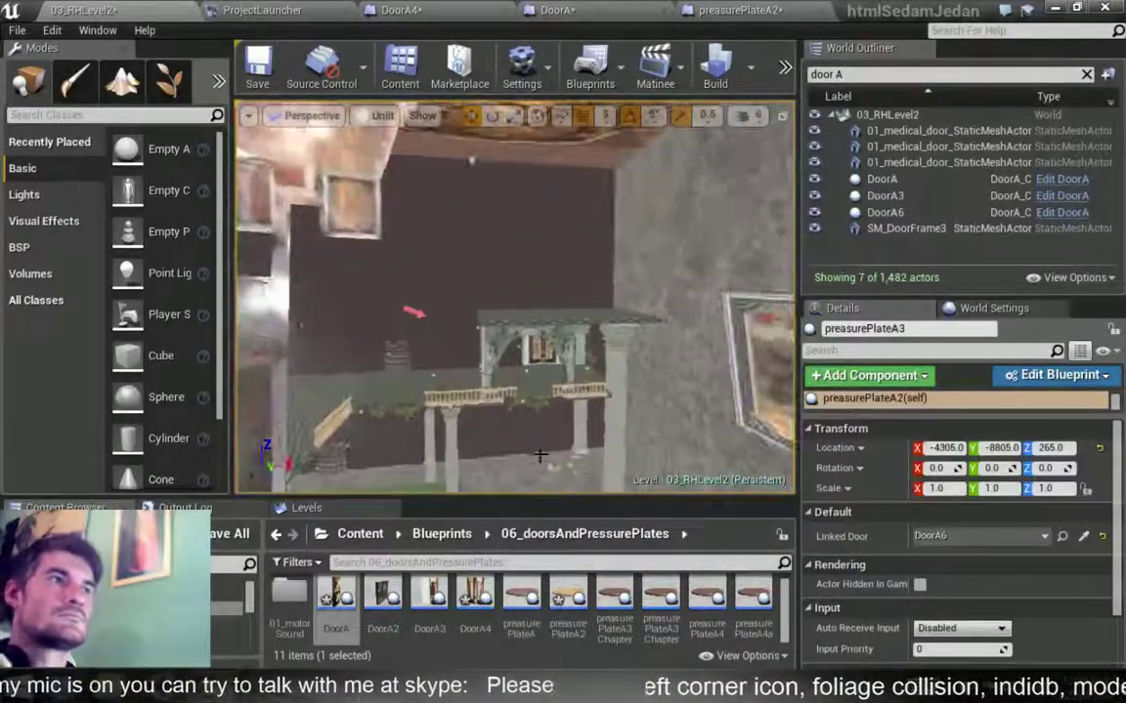
pyautogui.moveTo(539, 455); pyautogui.dragTo(539, 456, button='right')
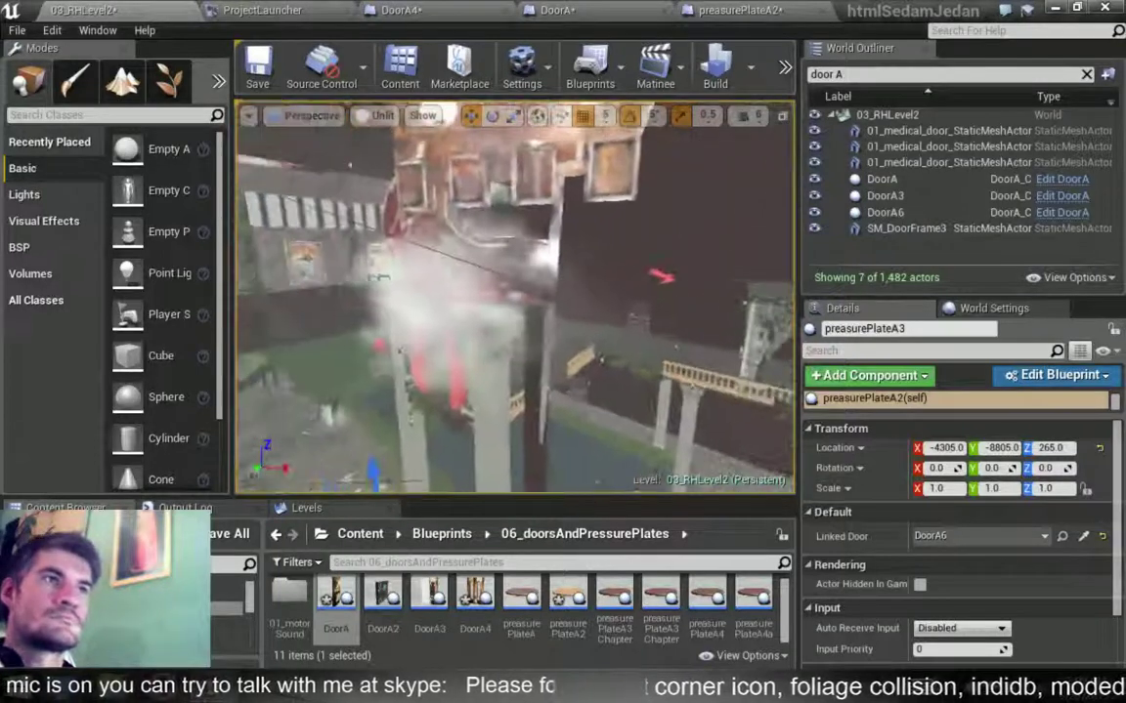
pyautogui.hotkey('ctrl', 'z')
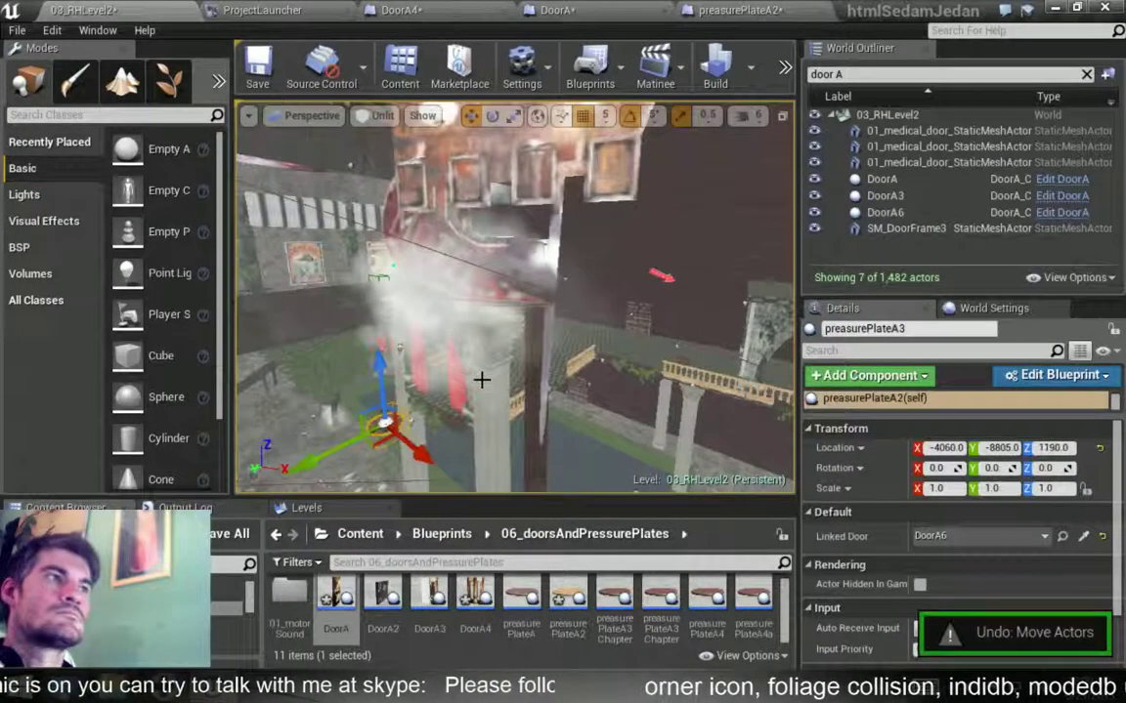
pyautogui.moveTo(482, 379)
pyautogui.mouseDown(button='right')
pyautogui.moveTo(602, 370)
pyautogui.moveTo(608, 381)
pyautogui.moveTo(478, 327)
pyautogui.mouseUp(button='right')
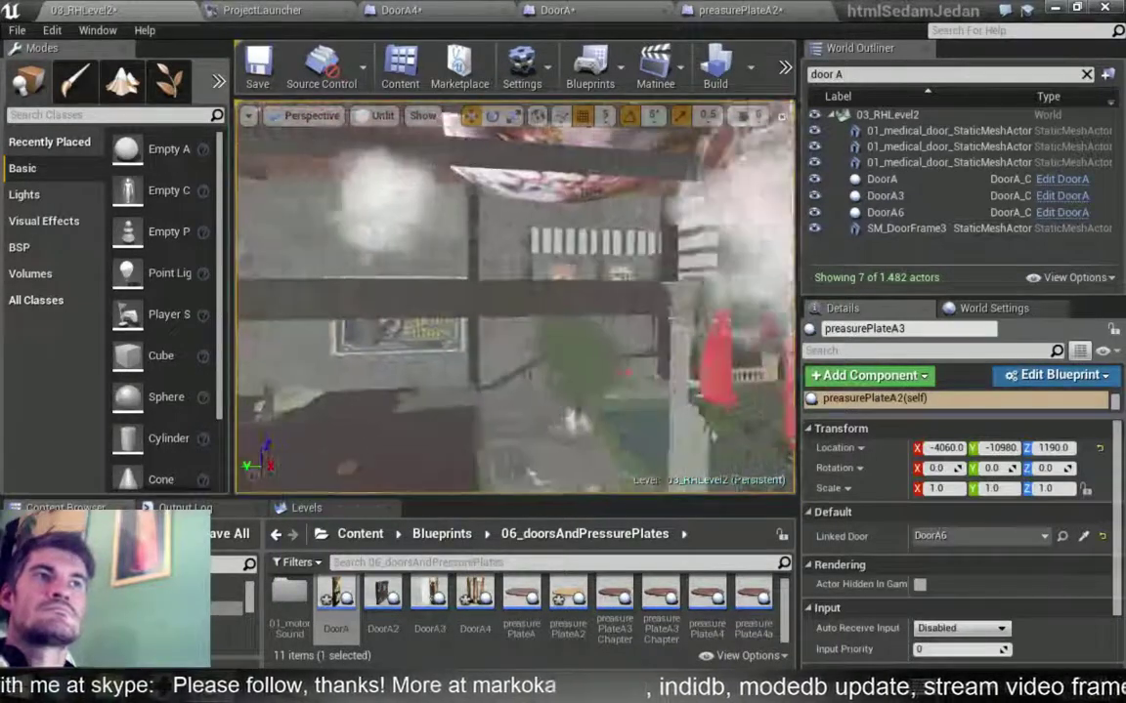
pyautogui.moveTo(562, 376)
pyautogui.mouseDown(button='right')
pyautogui.moveTo(601, 327)
pyautogui.moveTo(625, 322)
pyautogui.mouseUp(button='right')
# Alt-drag ItemToKick2 to duplicate it as ItemToKick3 and move the copy along Y.
pyautogui.click(587, 335)
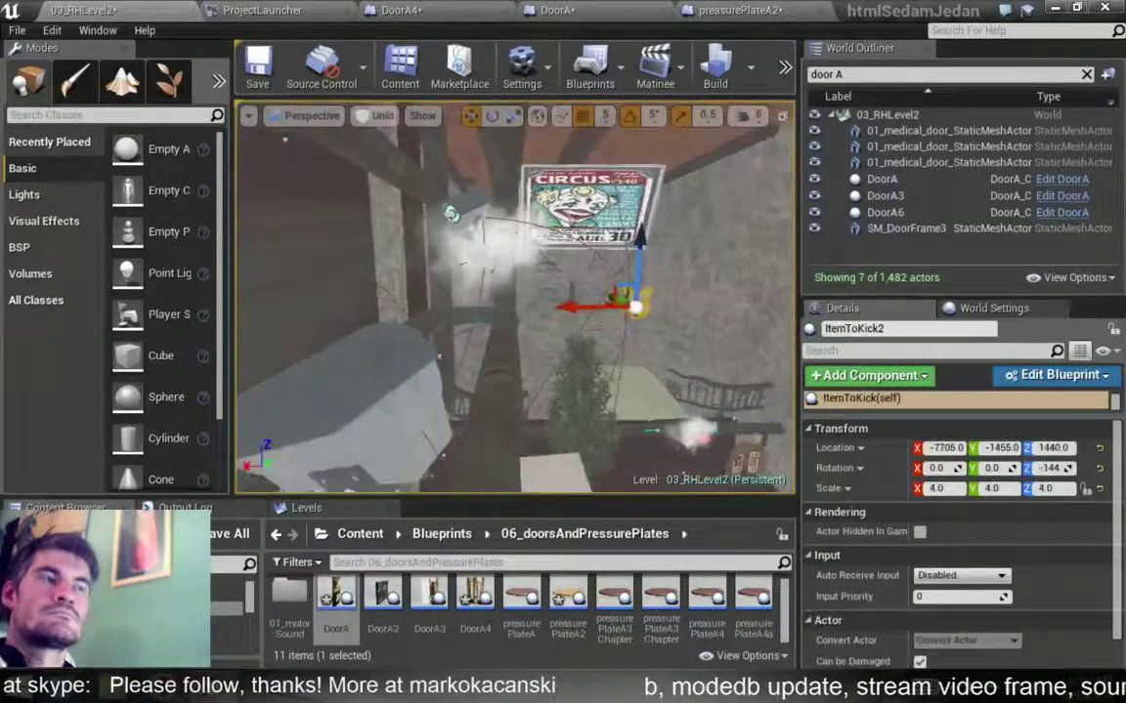
pyautogui.moveTo(684, 298); pyautogui.dragTo(689, 288, button='right')
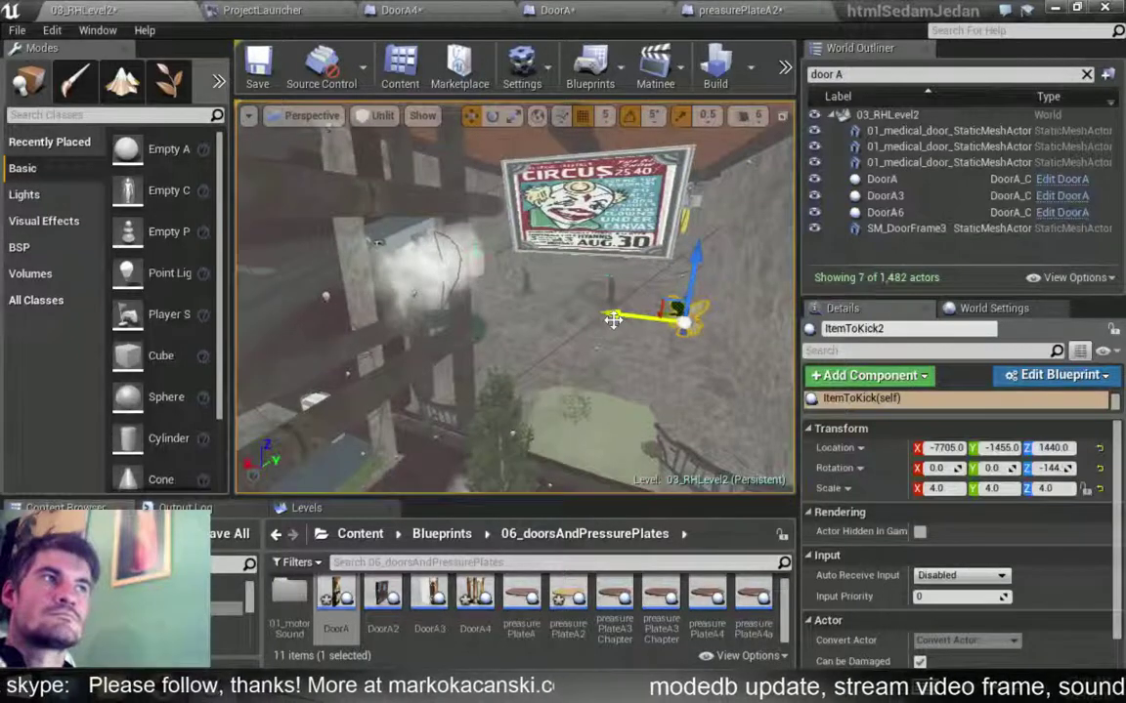
pyautogui.moveTo(387, 322); pyautogui.dragTo(595, 344)
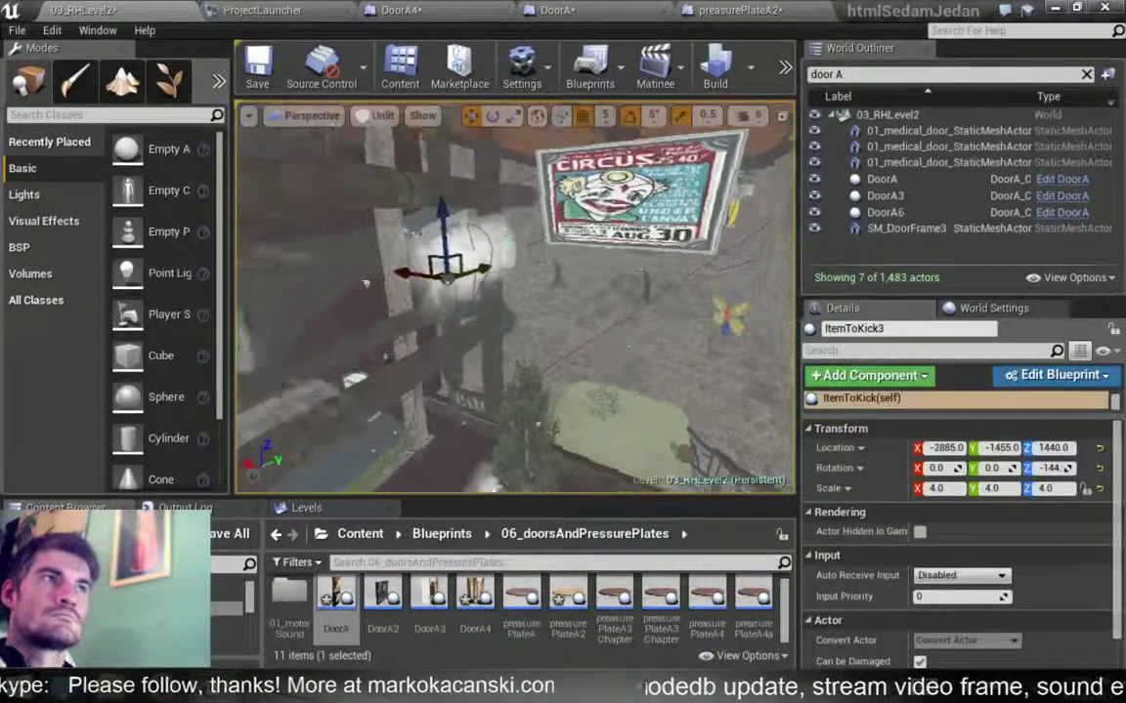
pyautogui.moveTo(554, 290); pyautogui.dragTo(598, 362)
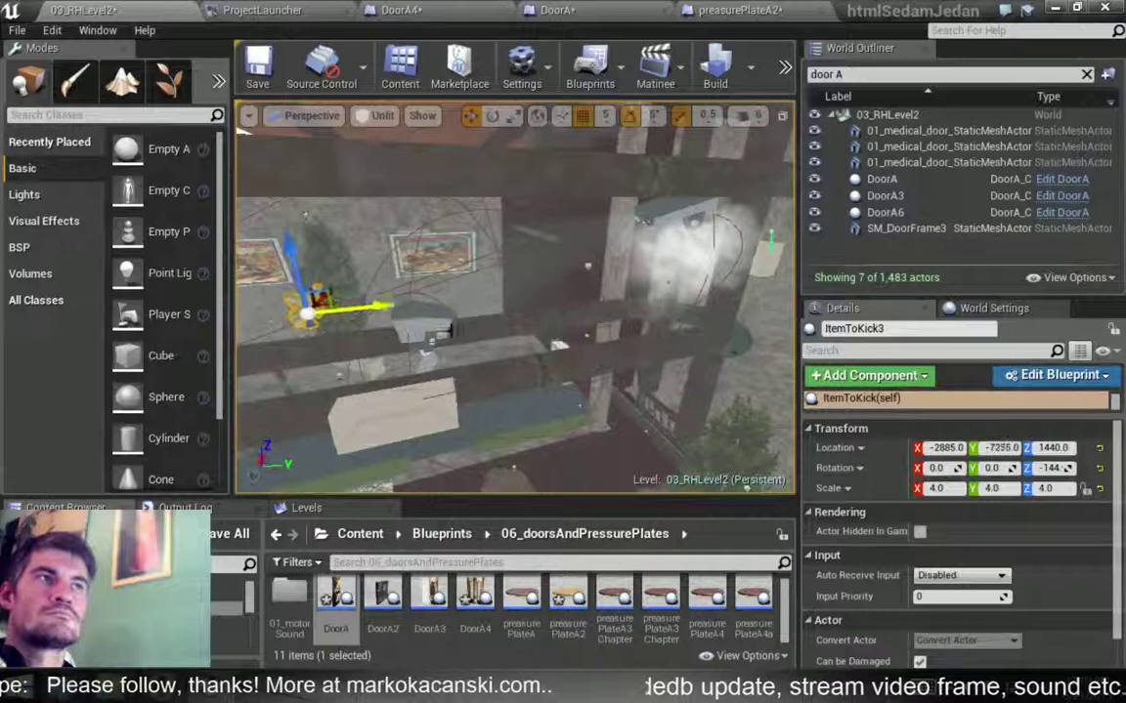
# Slide ItemToKick3 further along Y to -2885, -11210, 1440, then open the hall floor's context menu.
pyautogui.moveTo(598, 362)
pyautogui.mouseDown(button='right')
pyautogui.moveTo(586, 372)
pyautogui.moveTo(684, 349)
pyautogui.mouseUp(button='right')
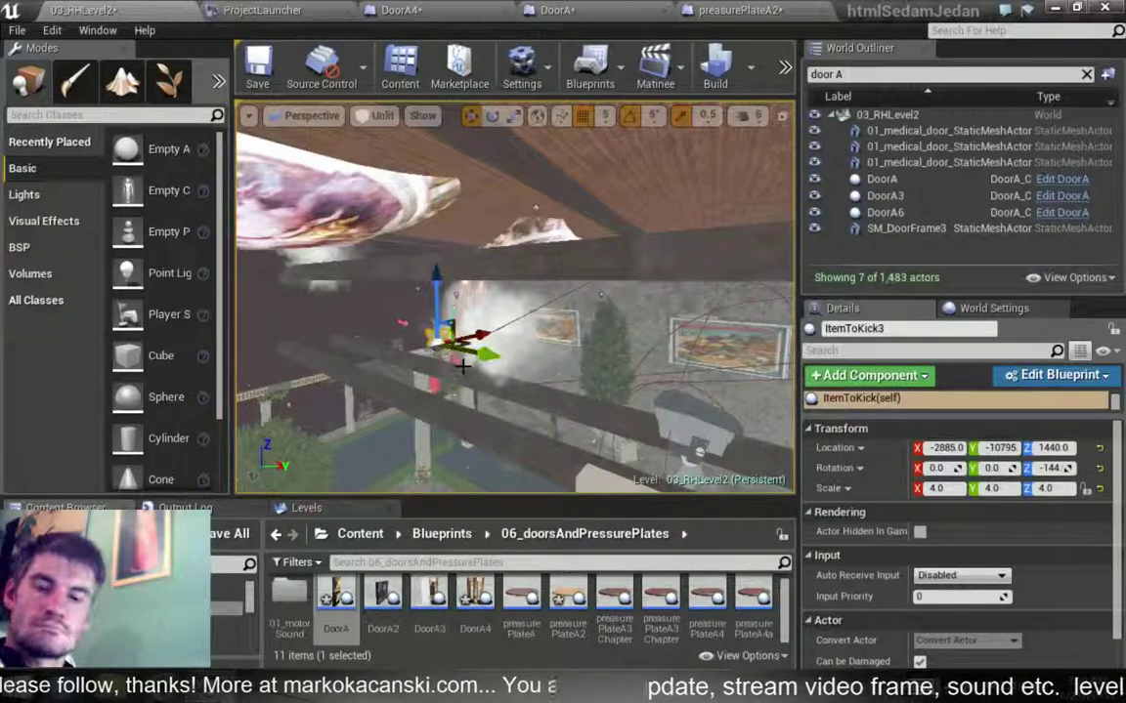
pyautogui.press('f')
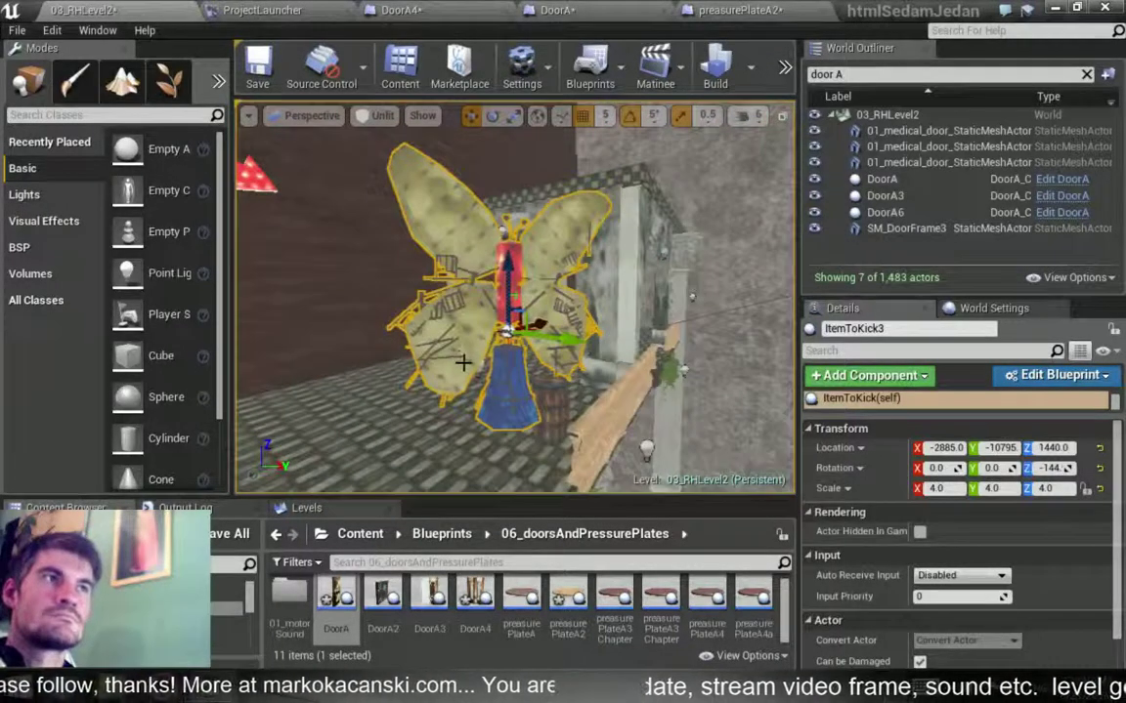
pyautogui.moveTo(463, 362); pyautogui.dragTo(440, 322)
pyautogui.moveTo(676, 344)
pyautogui.mouseDown()
pyautogui.moveTo(534, 306)
pyautogui.moveTo(553, 301)
pyautogui.mouseUp()
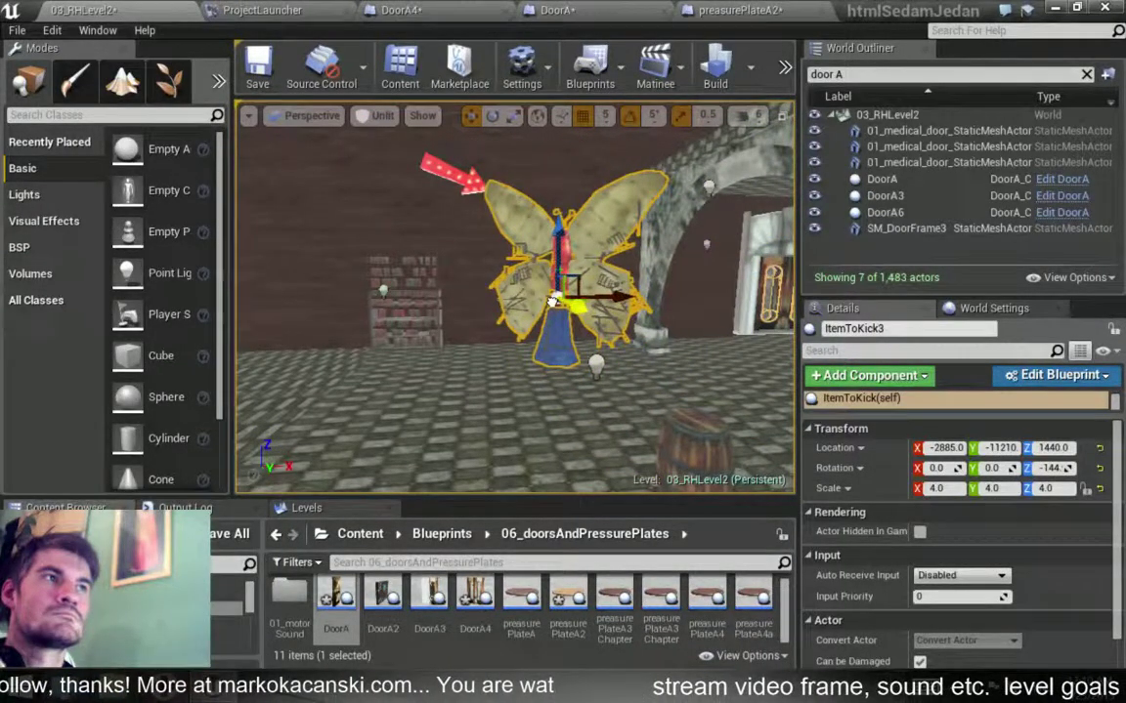
pyautogui.moveTo(553, 301); pyautogui.dragTo(586, 293, button='right')
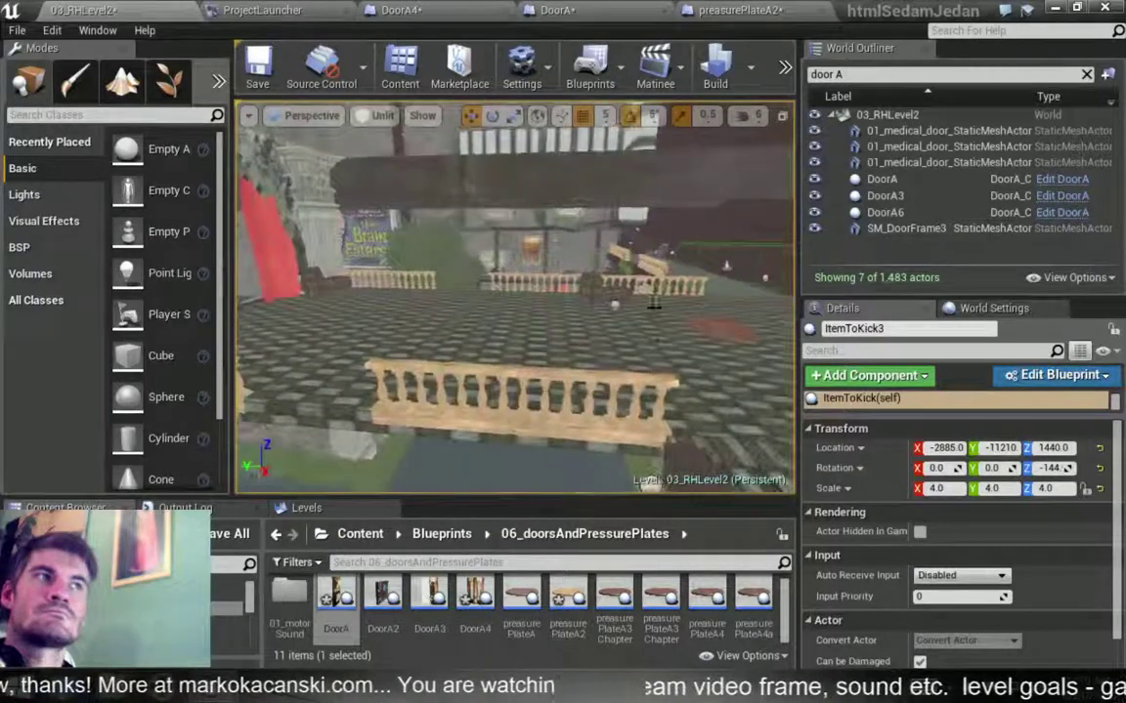
pyautogui.press('f')
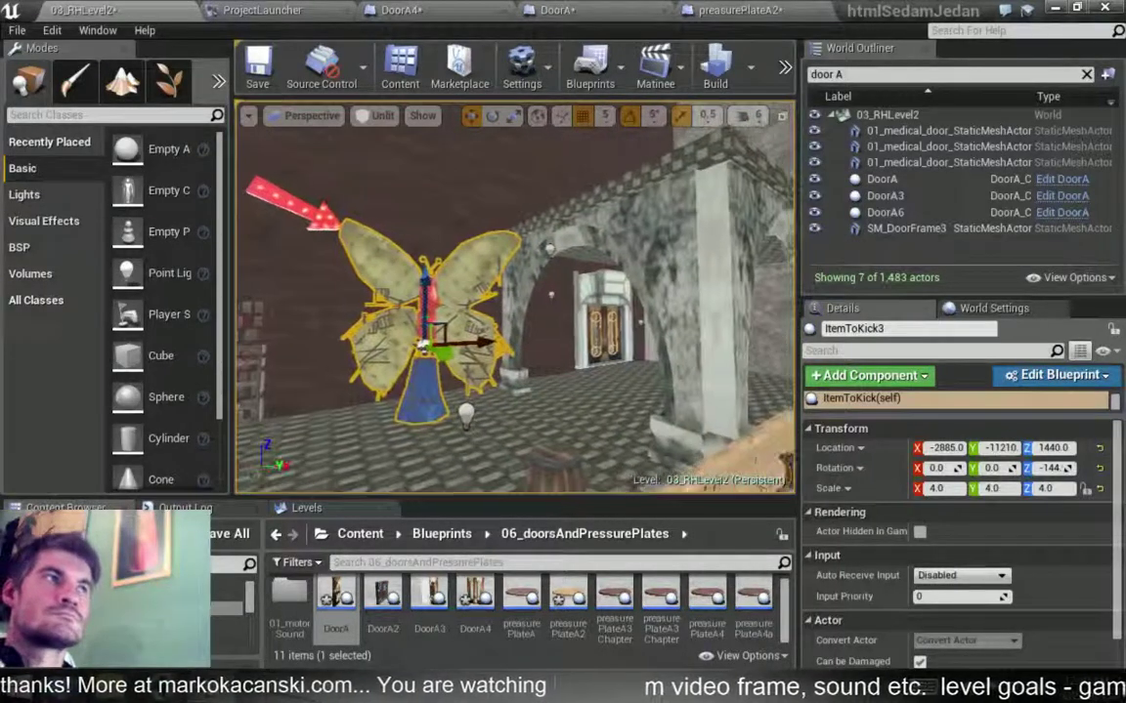
pyautogui.moveTo(515, 293)
pyautogui.mouseDown(button='right')
pyautogui.moveTo(547, 293)
pyautogui.moveTo(611, 344)
pyautogui.mouseUp(button='right')
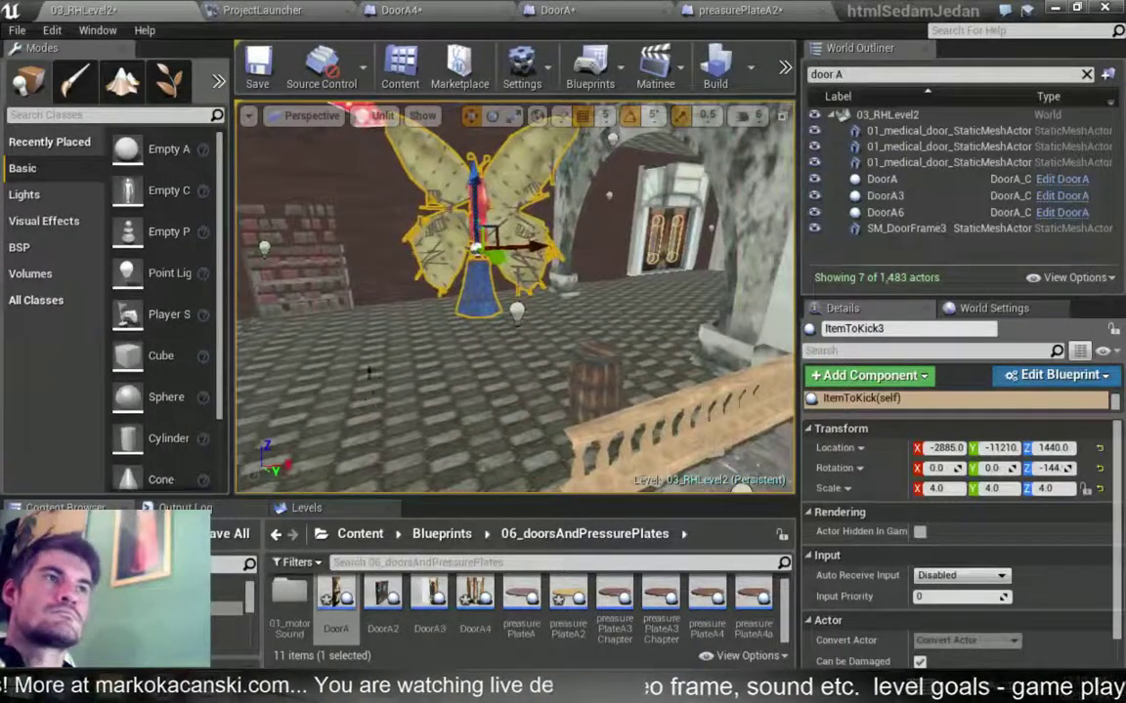
pyautogui.rightClick(369, 372)
# Play the level from the hall floor with Play From Here, then stop with Esc.
pyautogui.click(341, 379)
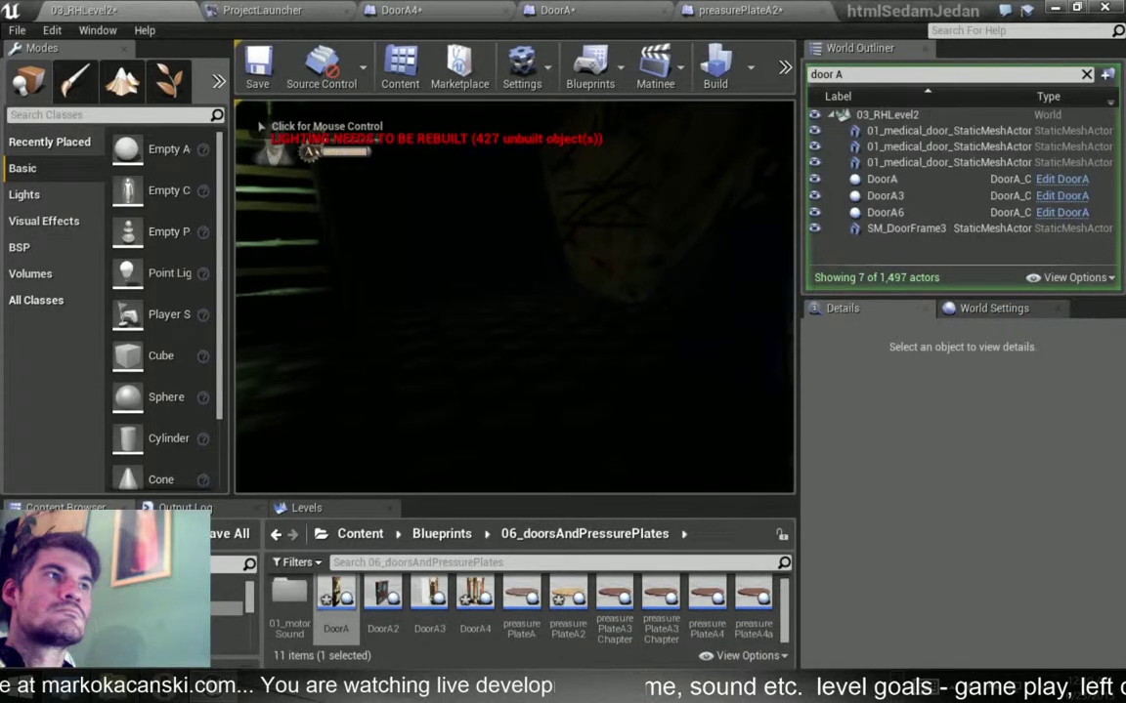
pyautogui.press('Escape')
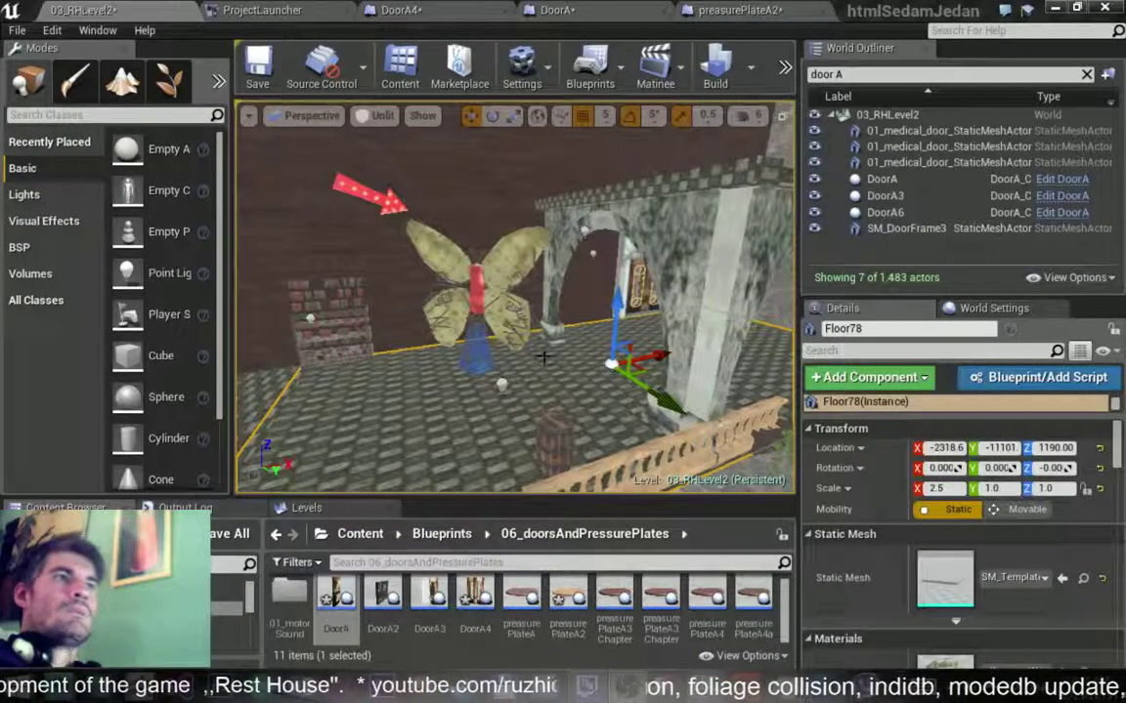
# Switch the viewport view mode to Lit.
pyautogui.moveTo(543, 359); pyautogui.dragTo(513, 337)
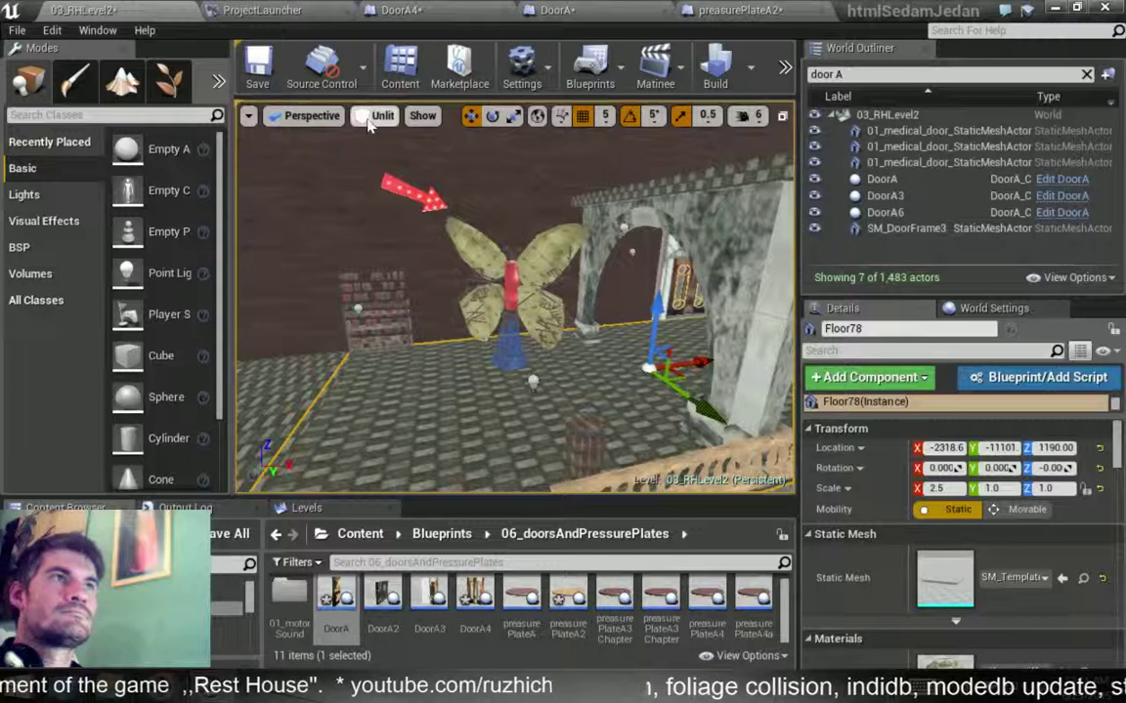
pyautogui.click(368, 117)
pyautogui.click(383, 150)
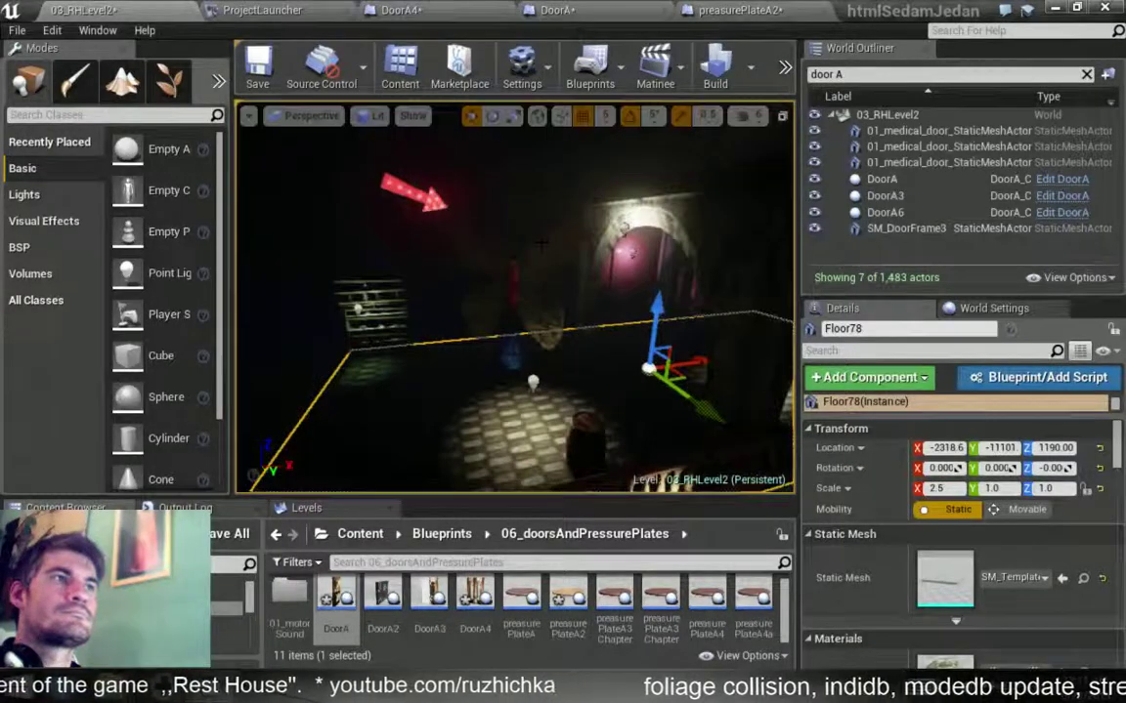
# Select ItemToKick3 and undo its accidental move, keeping it at -2885, -11210, 1440.
pyautogui.moveTo(517, 342)
pyautogui.mouseDown()
pyautogui.moveTo(557, 337)
pyautogui.moveTo(545, 337)
pyautogui.moveTo(657, 414)
pyautogui.moveTo(534, 324)
pyautogui.mouseUp()
pyautogui.click(546, 330)
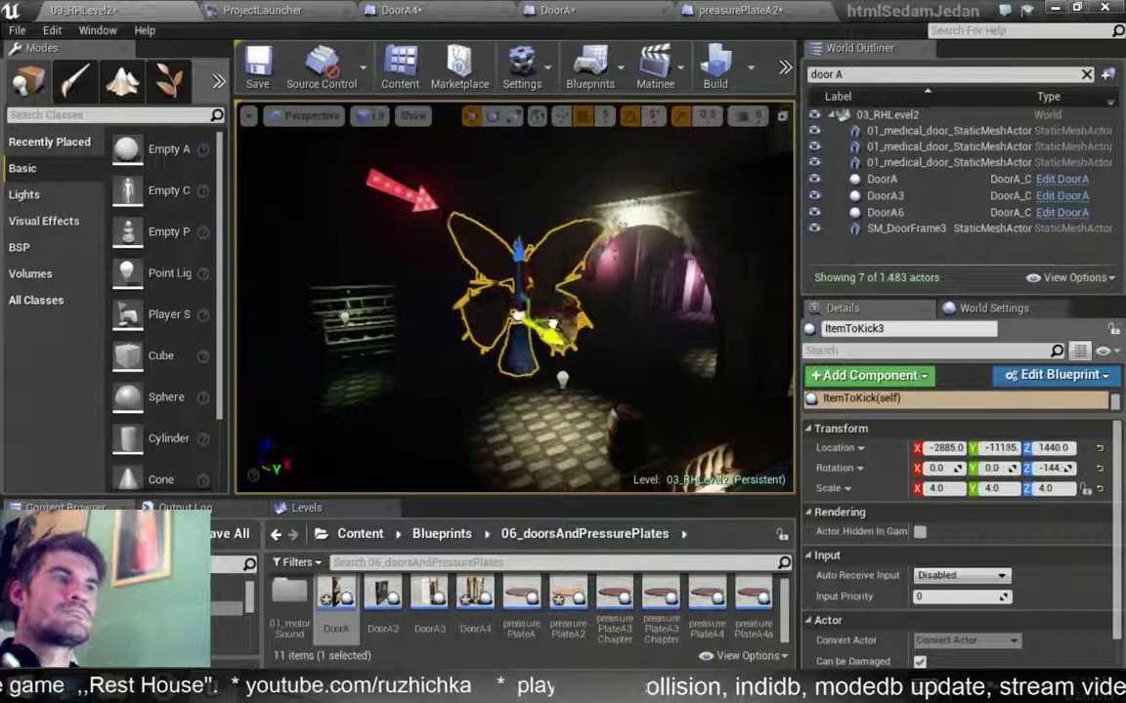
pyautogui.hotkey('ctrl', 'z')
pyautogui.moveTo(534, 324); pyautogui.dragTo(534, 323, button='right')
# Go to the F11 immersive viewport, focus and orbit around ItemToKick3, then deselect it.
pyautogui.press('F11')
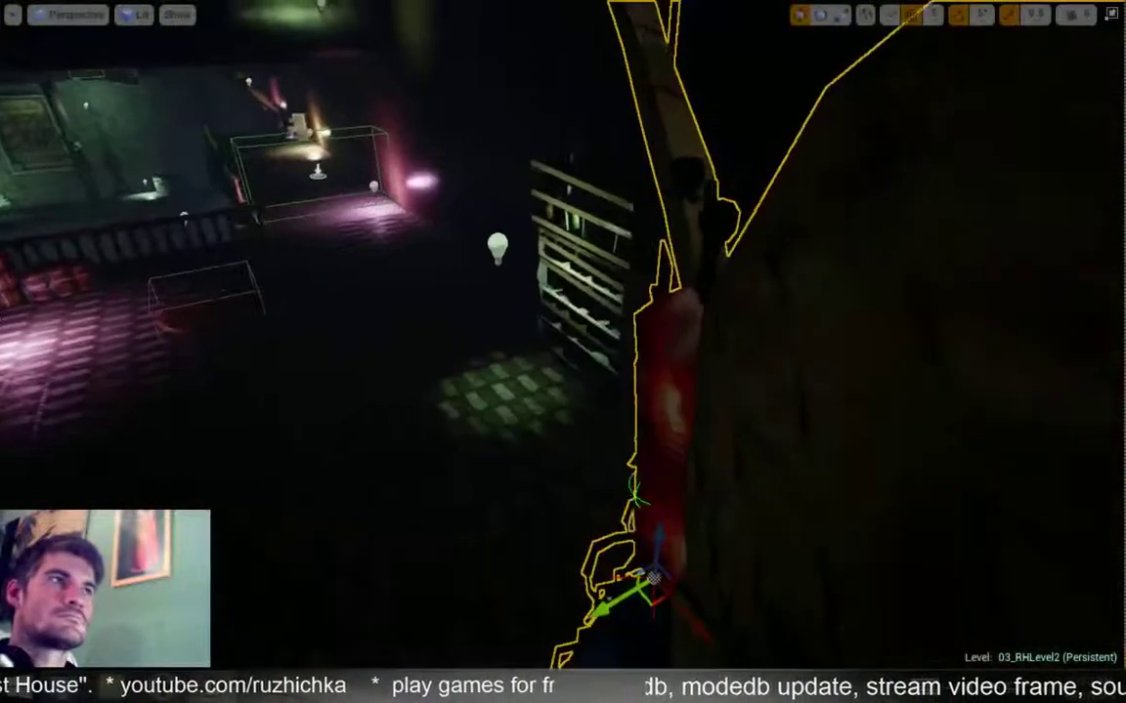
pyautogui.moveTo(666, 506)
pyautogui.mouseDown()
pyautogui.moveTo(411, 244)
pyautogui.moveTo(25, 289)
pyautogui.mouseUp()
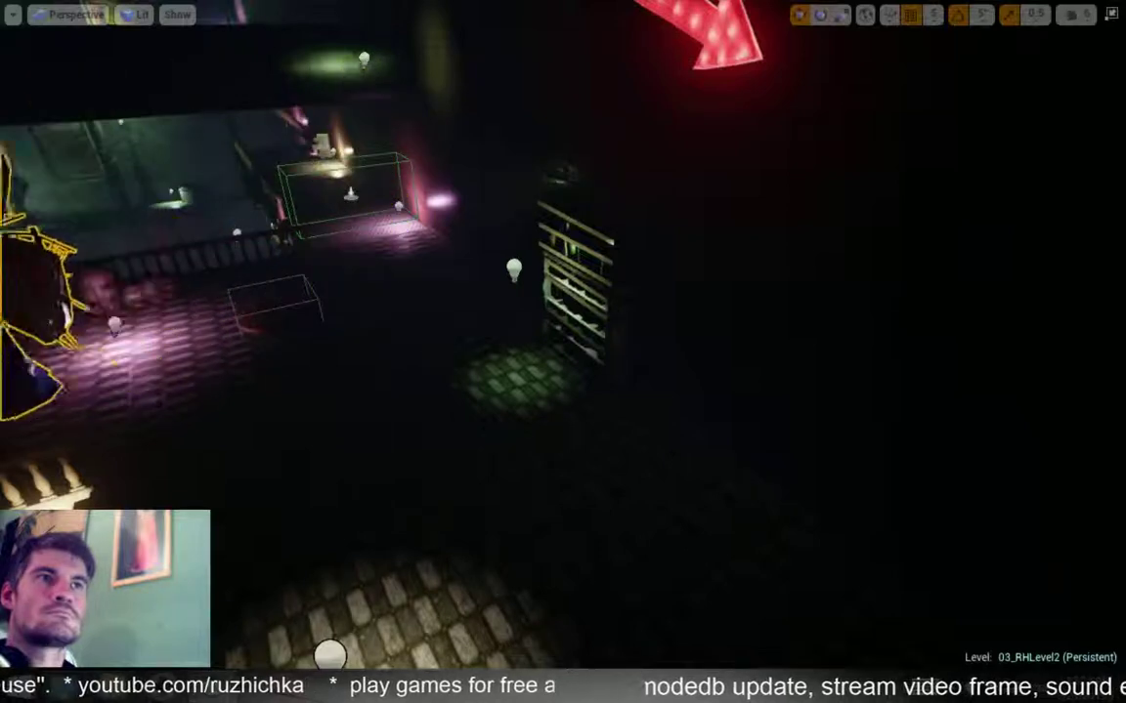
pyautogui.press('f')
pyautogui.moveTo(563, 352)
pyautogui.mouseDown(button='right')
pyautogui.moveTo(528, 357)
pyautogui.moveTo(563, 352)
pyautogui.mouseUp(button='right')
pyautogui.press('Escape')
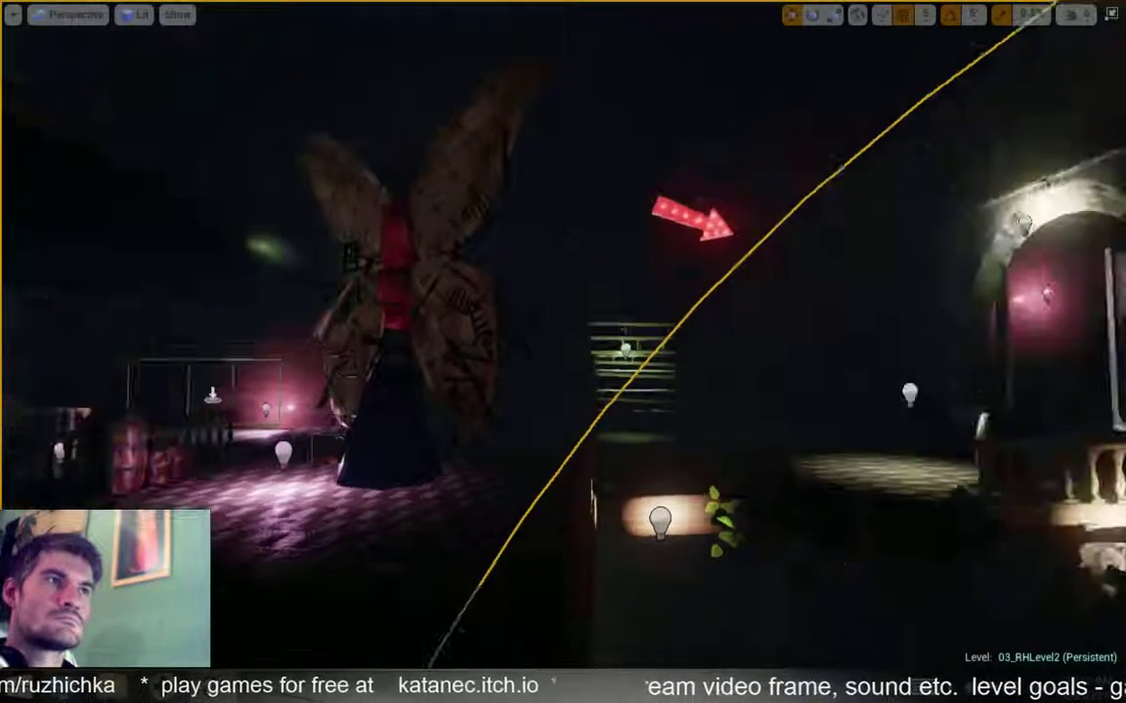
# Select the moth statue and tilt the view down toward the floor.
pyautogui.moveTo(563, 352); pyautogui.dragTo(563, 351, button='right')
pyautogui.press('Escape')
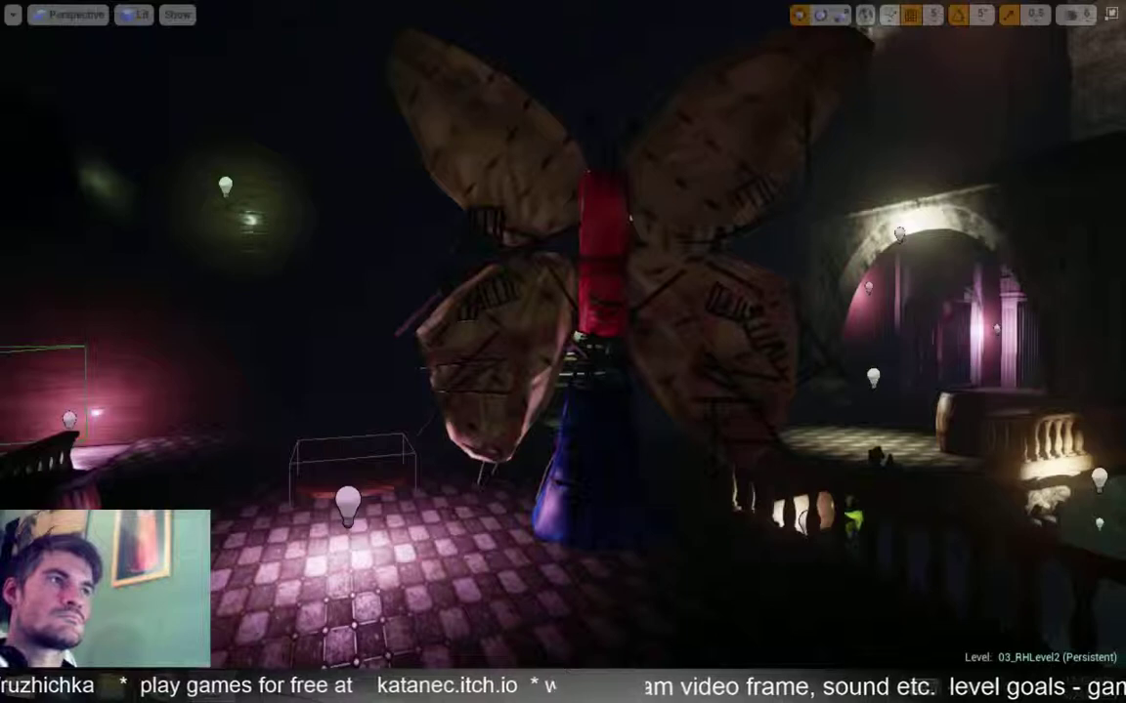
pyautogui.click(593, 322)
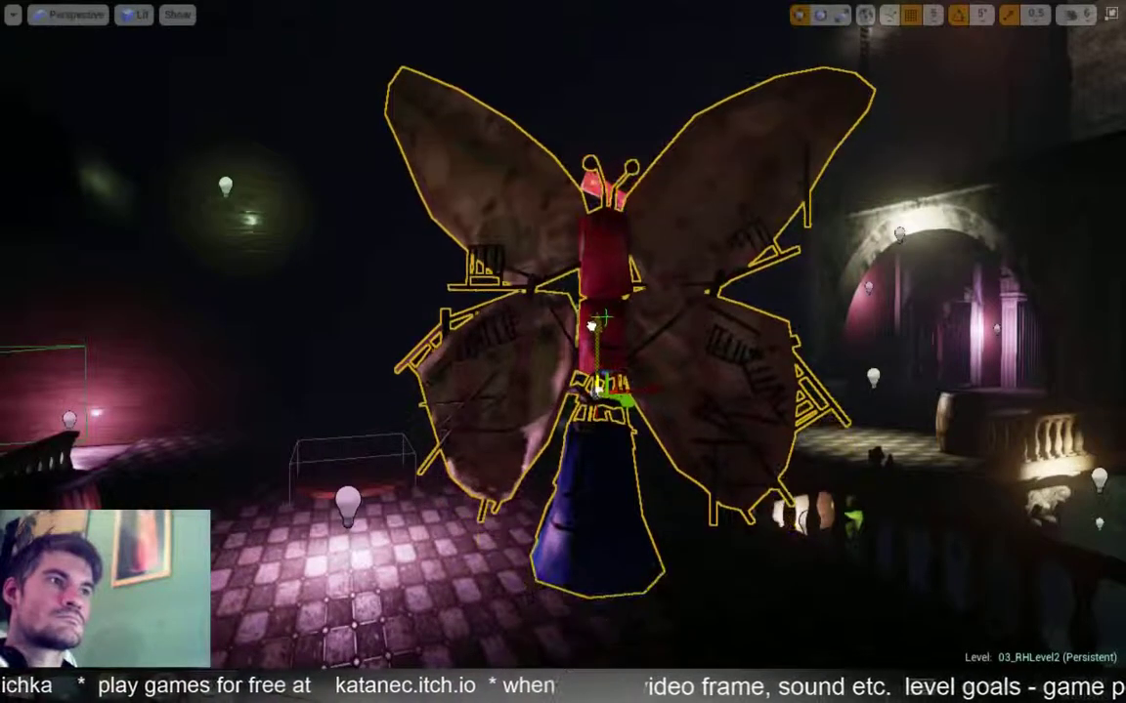
pyautogui.moveTo(593, 335); pyautogui.dragTo(567, 371, button='right')
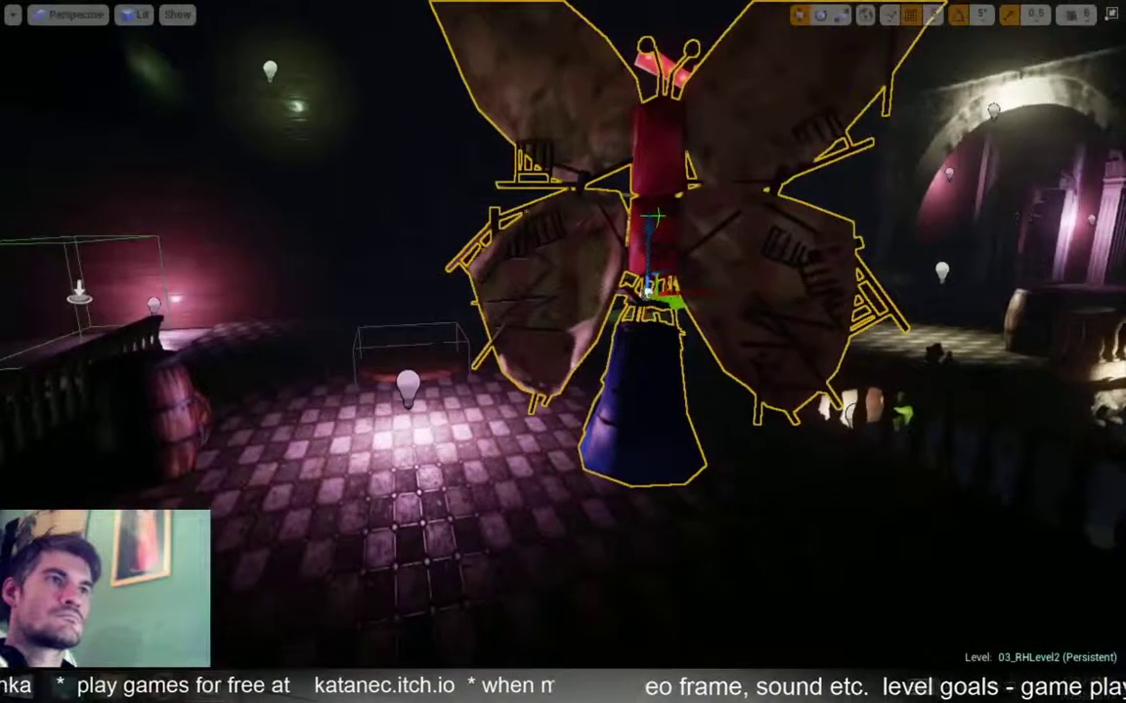
# Select the light by the small wire box and slide it to the right.
pyautogui.click(420, 420)
pyautogui.click(407, 386)
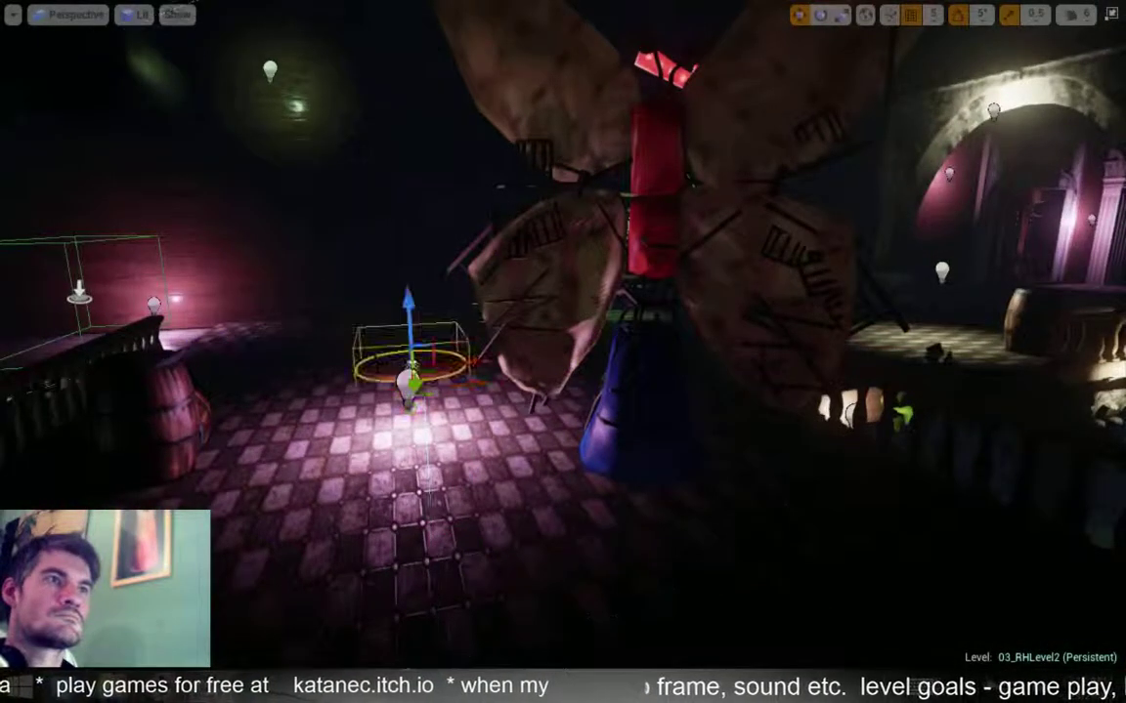
pyautogui.moveTo(567, 371); pyautogui.dragTo(577, 372, button='right')
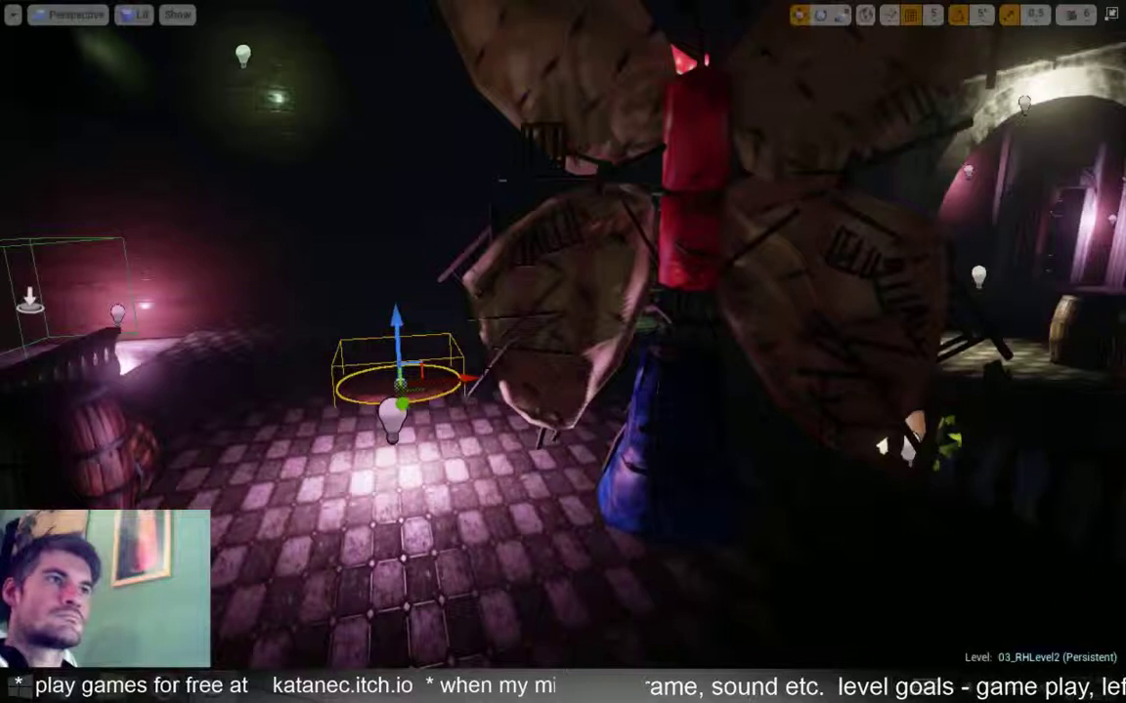
pyautogui.moveTo(458, 378)
pyautogui.mouseDown(button='right')
pyautogui.moveTo(755, 586)
pyautogui.moveTo(879, 625)
pyautogui.mouseUp(button='right')
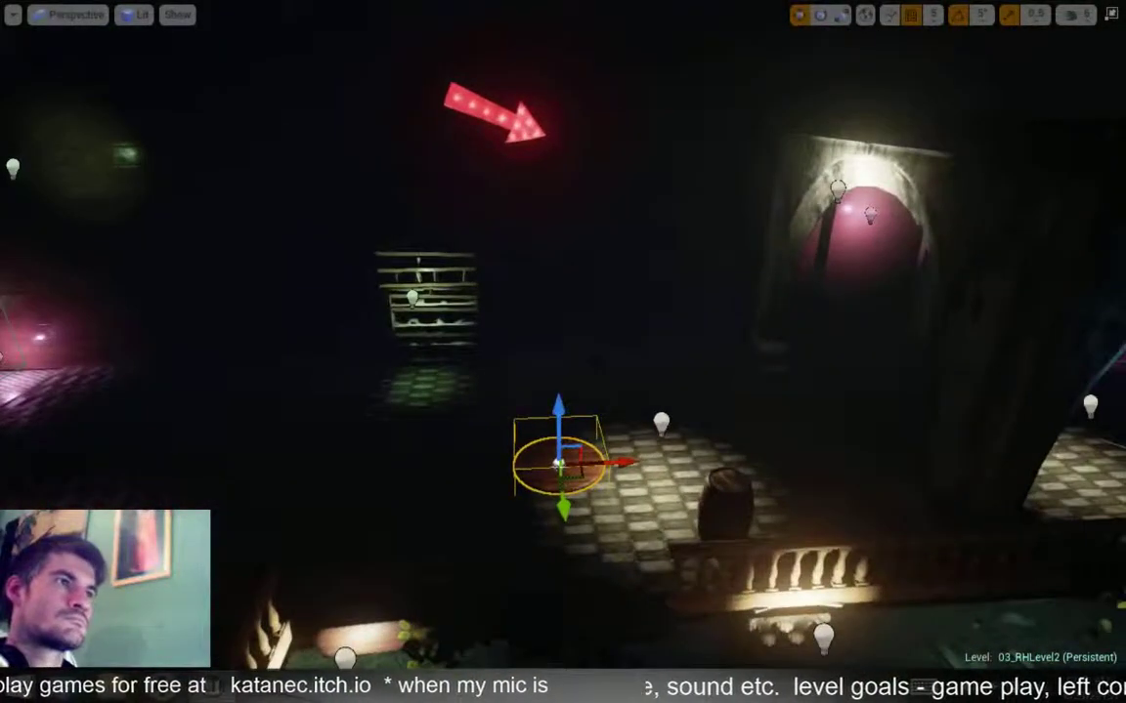
pyautogui.moveTo(607, 459); pyautogui.dragTo(698, 452)
pyautogui.moveTo(698, 451)
pyautogui.mouseDown(button='right')
pyautogui.moveTo(781, 459)
pyautogui.moveTo(683, 469)
pyautogui.moveTo(635, 460)
pyautogui.moveTo(742, 459)
pyautogui.moveTo(703, 459)
pyautogui.mouseUp(button='right')
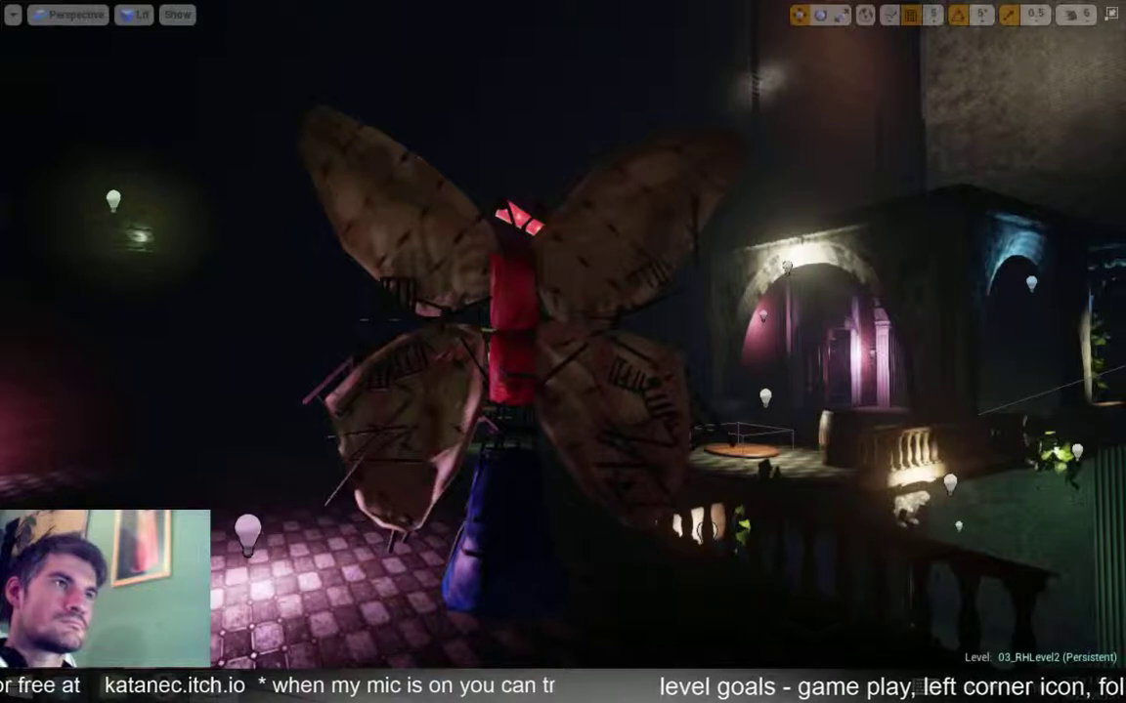
pyautogui.moveTo(704, 459)
pyautogui.mouseDown(button='right')
pyautogui.moveTo(782, 459)
pyautogui.moveTo(743, 459)
pyautogui.moveTo(781, 459)
pyautogui.moveTo(880, 508)
pyautogui.moveTo(879, 460)
pyautogui.mouseUp(button='right')
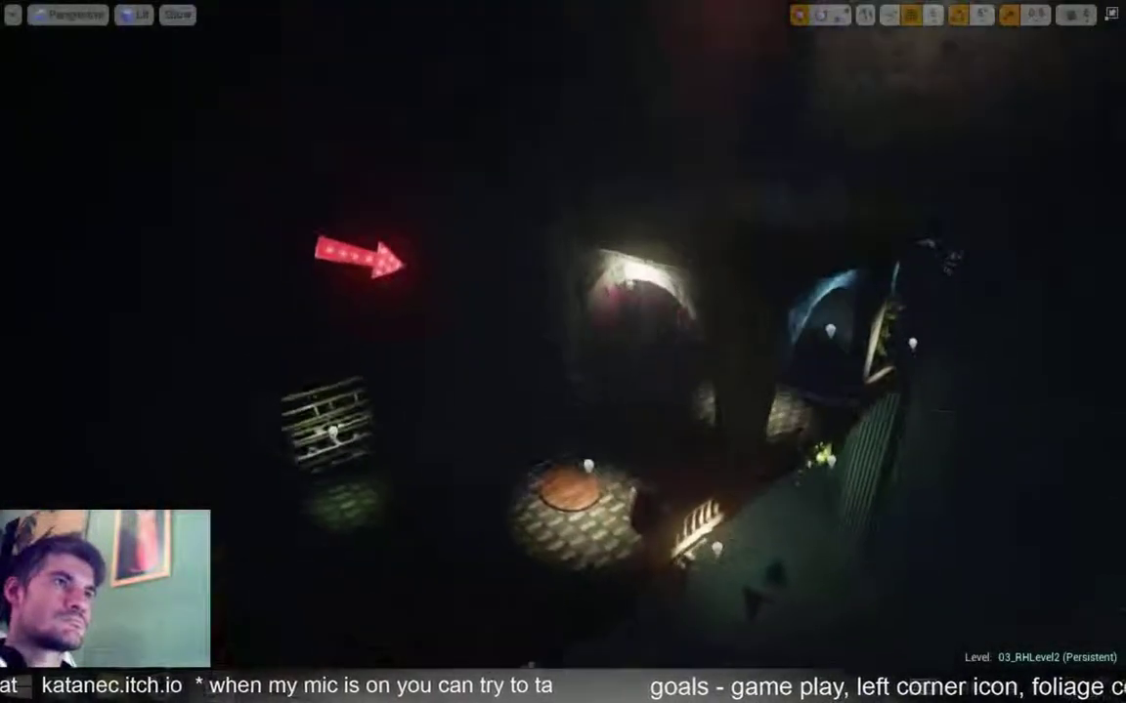
# Move the round table down and right, Alt-drag a copy, and open the floor's context menu.
pyautogui.click(571, 507)
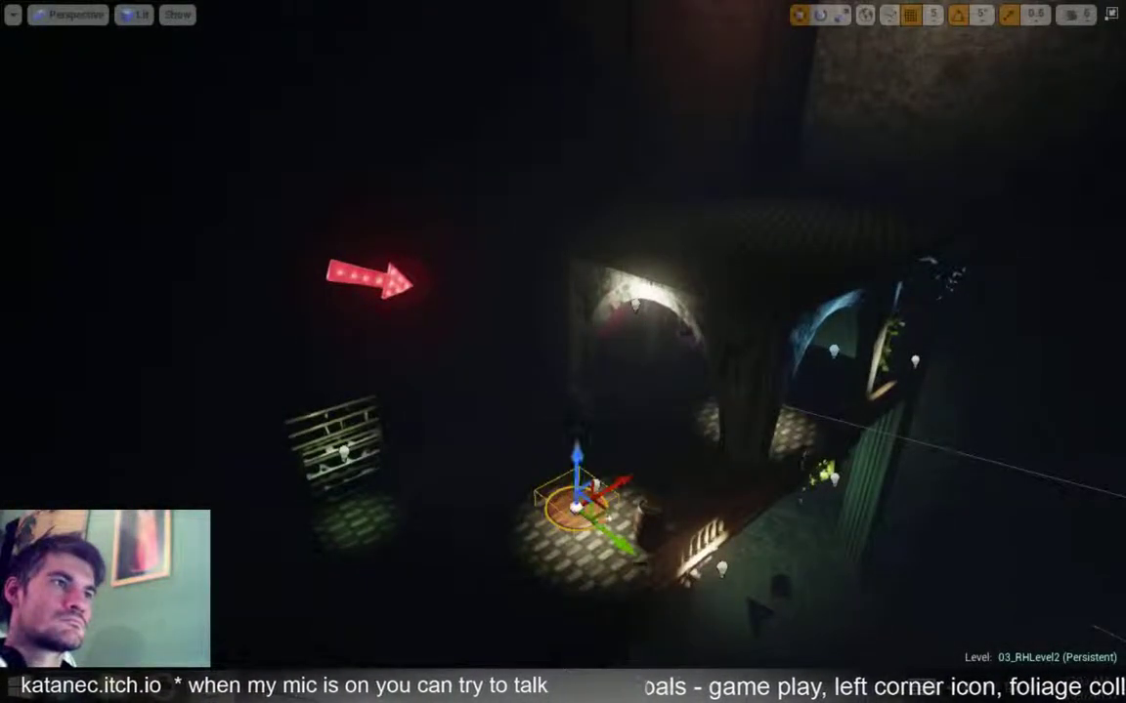
pyautogui.moveTo(631, 559); pyautogui.dragTo(681, 594)
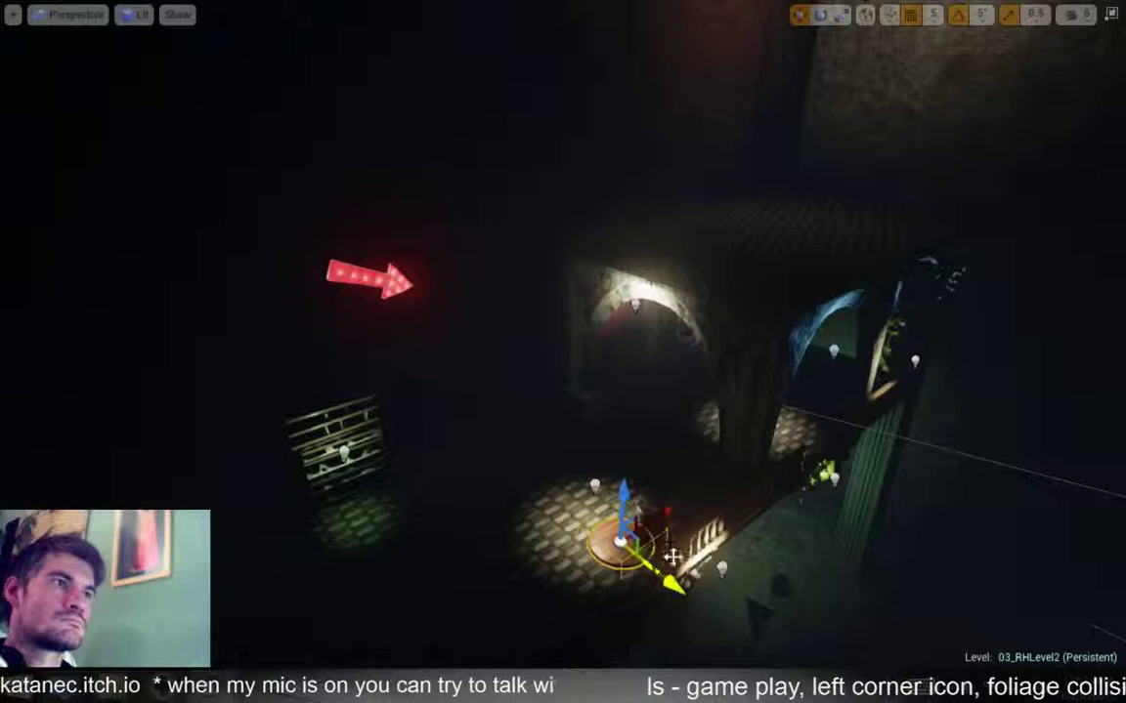
pyautogui.keyDown('alt'); pyautogui.moveTo(650, 513); pyautogui.dragTo(624, 547); pyautogui.keyUp('alt')
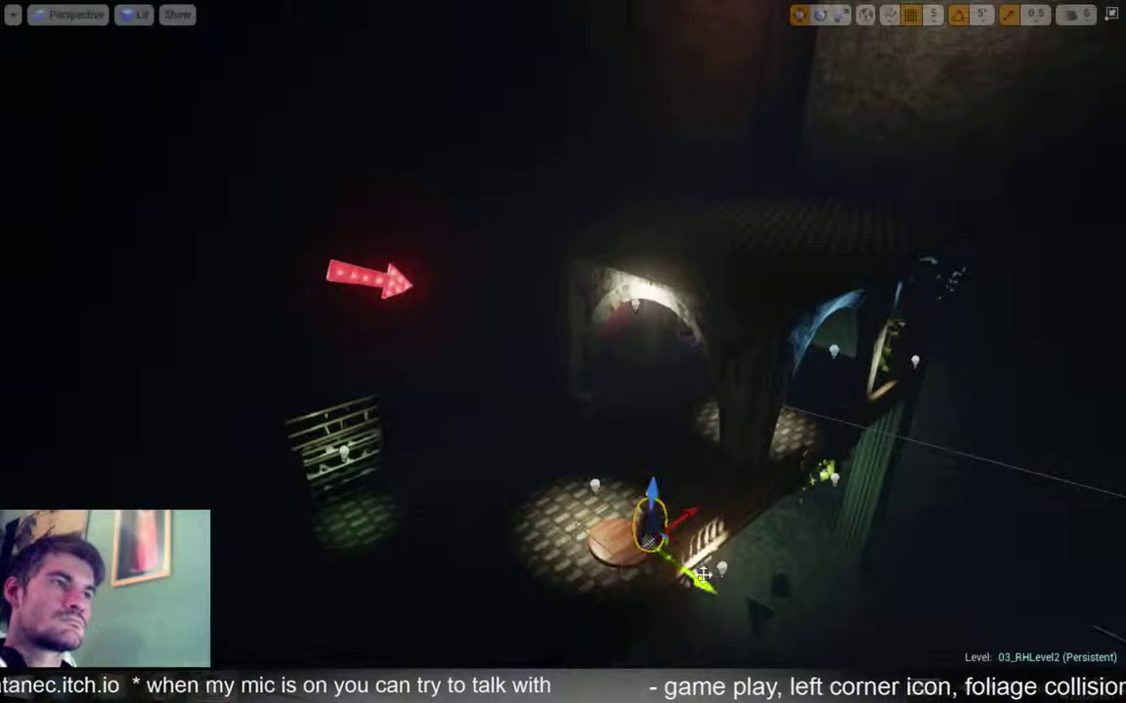
pyautogui.rightClick(452, 439)
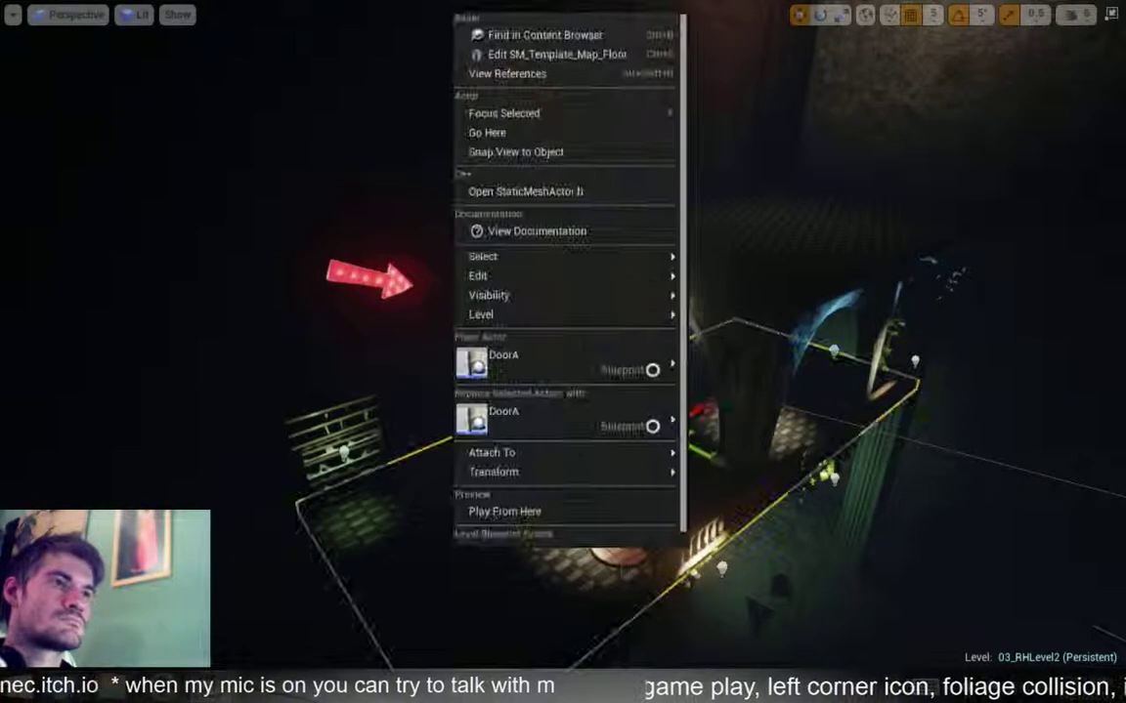
# Play the level from the spot beside the round table, then stop with Esc.
pyautogui.click(503, 510)
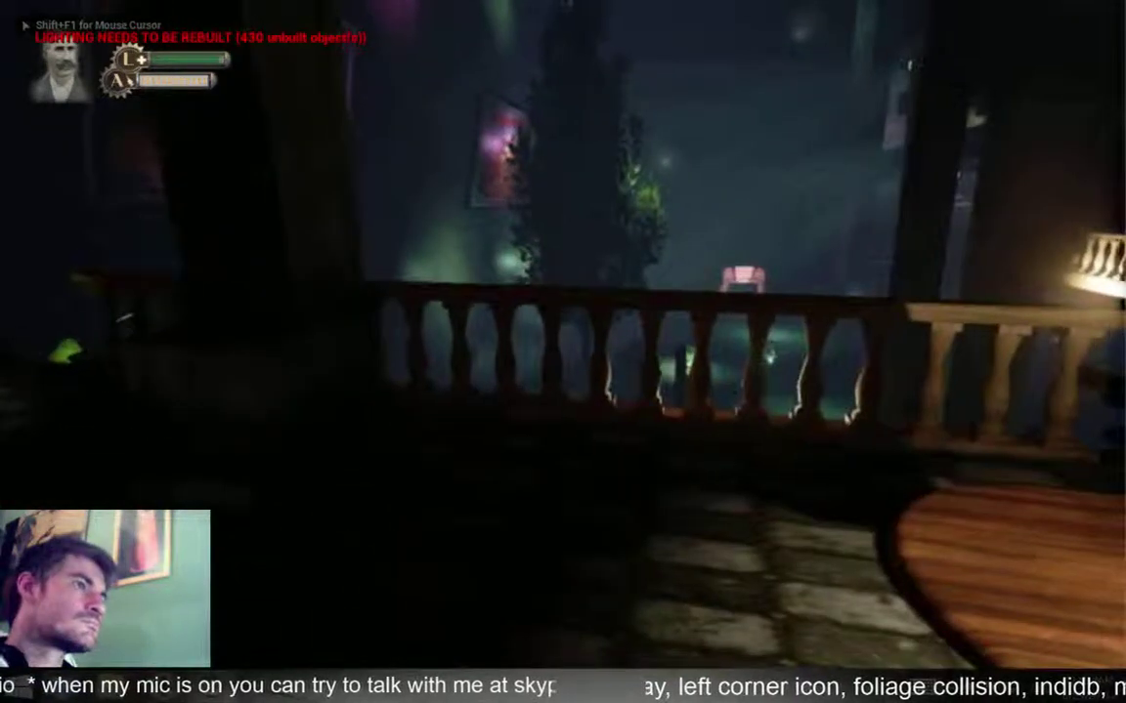
pyautogui.press('Escape')
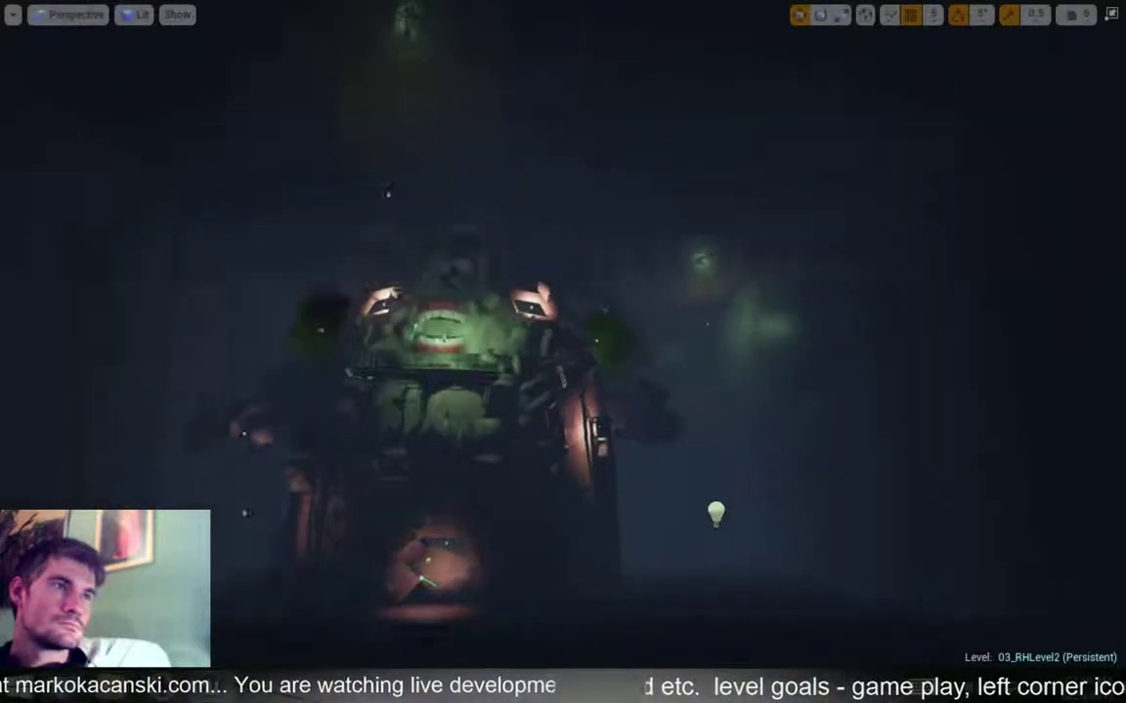
# Toggle Game View with G and fly through the corridor and past the green-lit machine.
pyautogui.moveTo(563, 351); pyautogui.dragTo(782, 352, button='right')
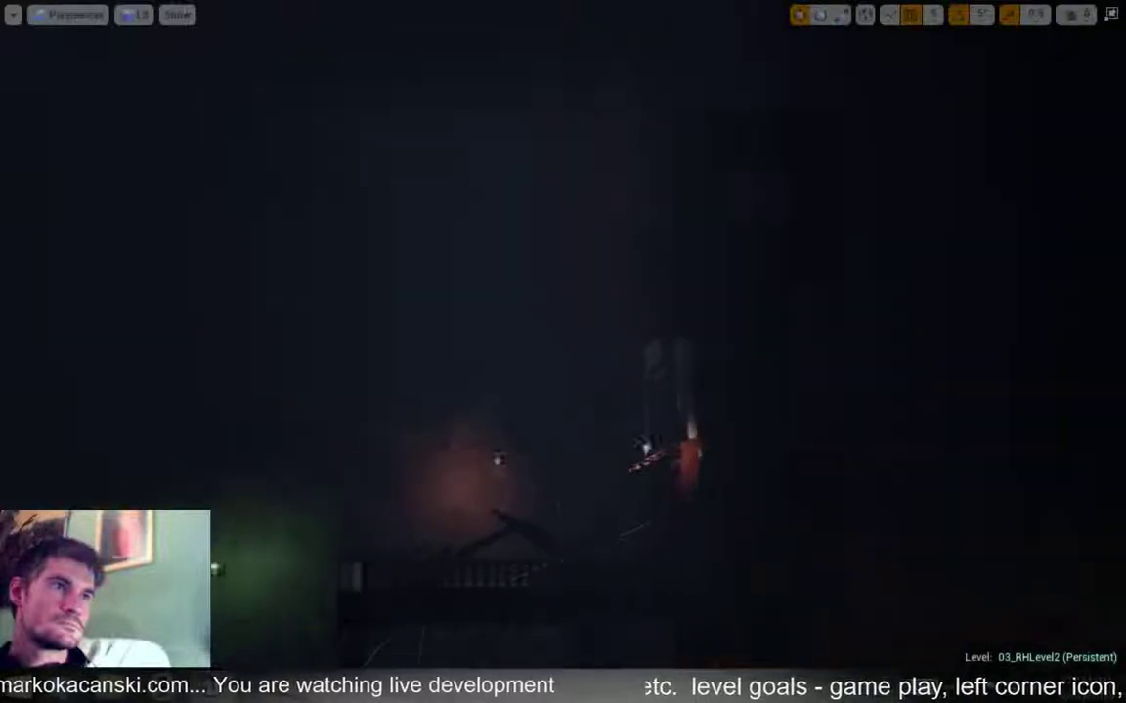
pyautogui.moveTo(563, 352); pyautogui.dragTo(411, 352, button='right')
pyautogui.moveTo(563, 352); pyautogui.dragTo(742, 352, button='right')
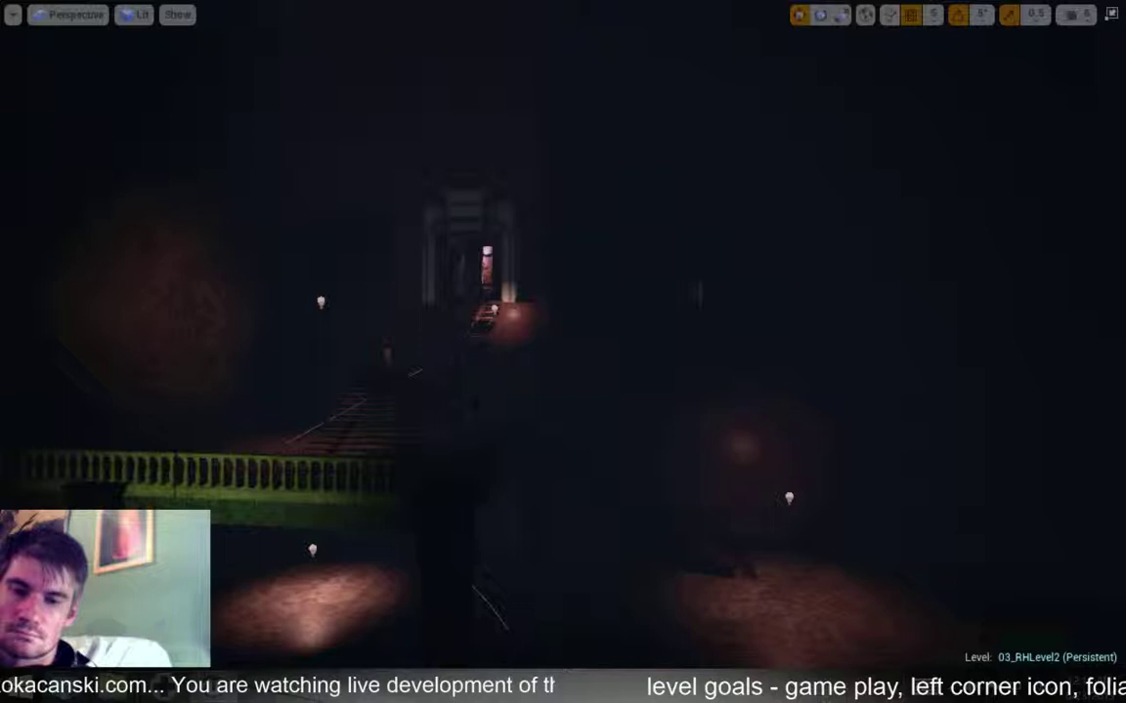
pyautogui.press('g')
pyautogui.moveTo(562, 352); pyautogui.dragTo(469, 352, button='right')
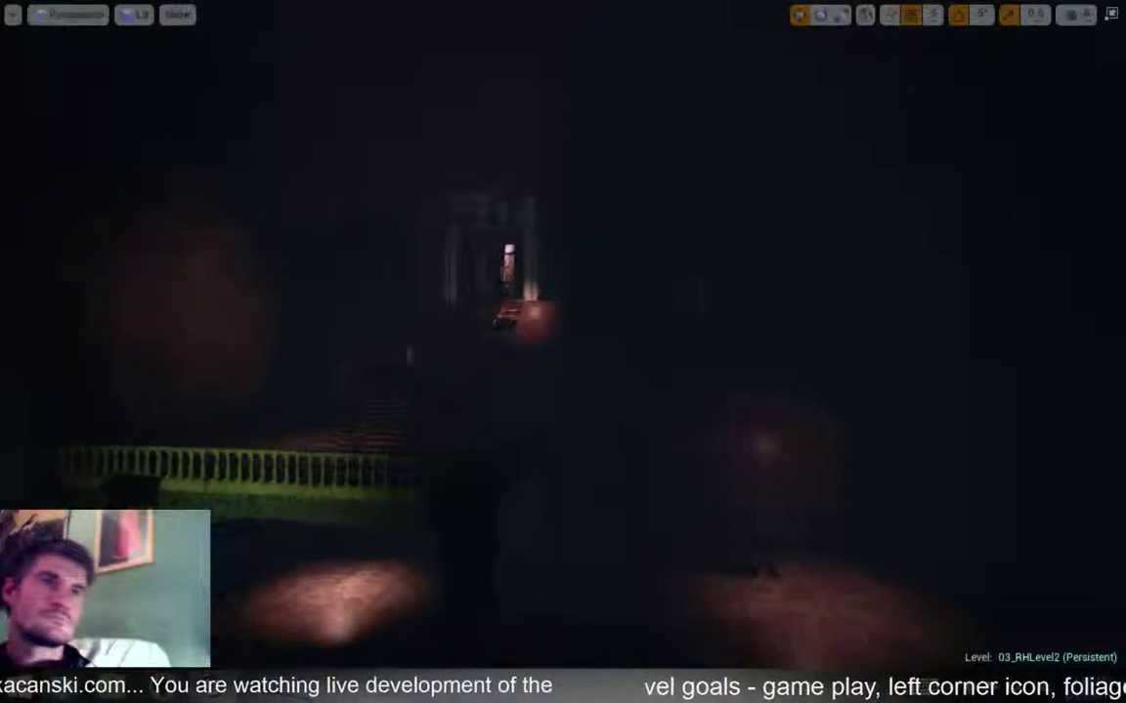
pyautogui.moveTo(563, 352); pyautogui.dragTo(625, 313, button='right')
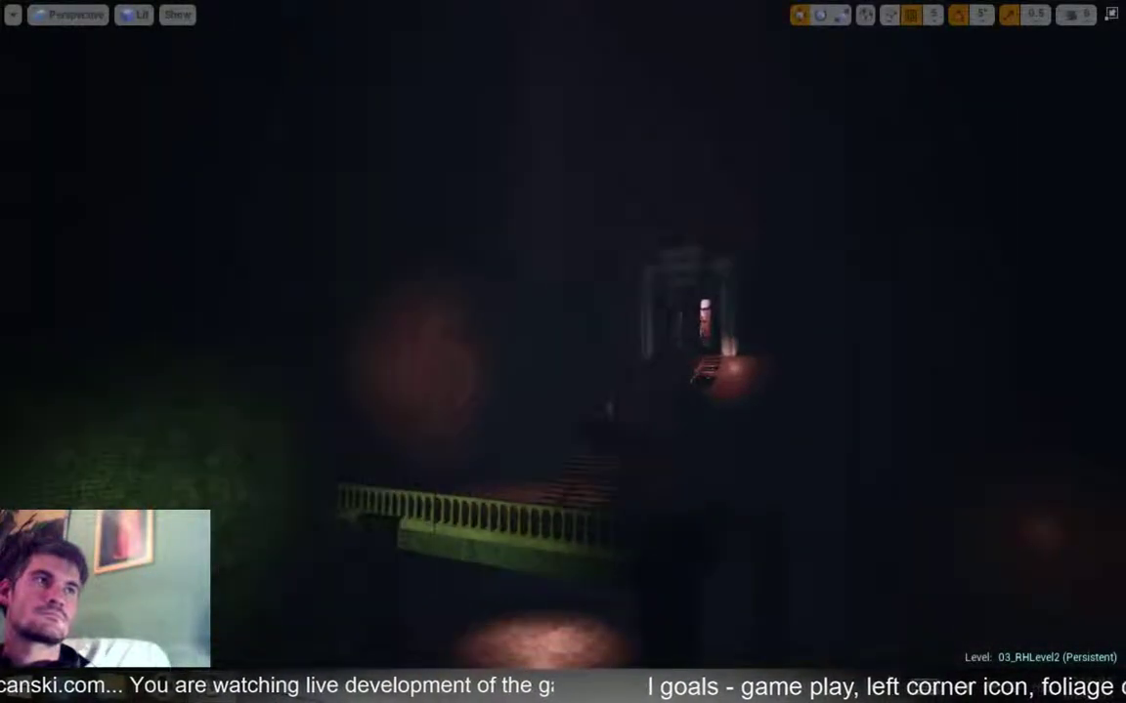
pyautogui.moveTo(563, 352); pyautogui.dragTo(489, 352, button='right')
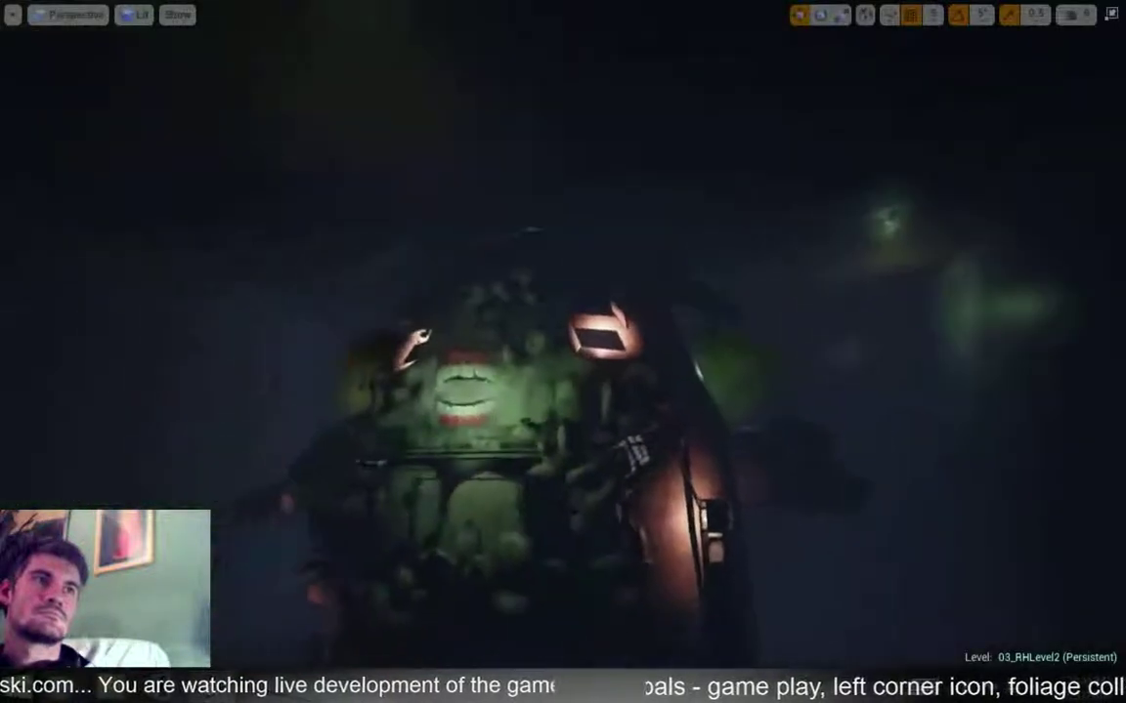
pyautogui.moveTo(562, 352); pyautogui.dragTo(469, 352, button='right')
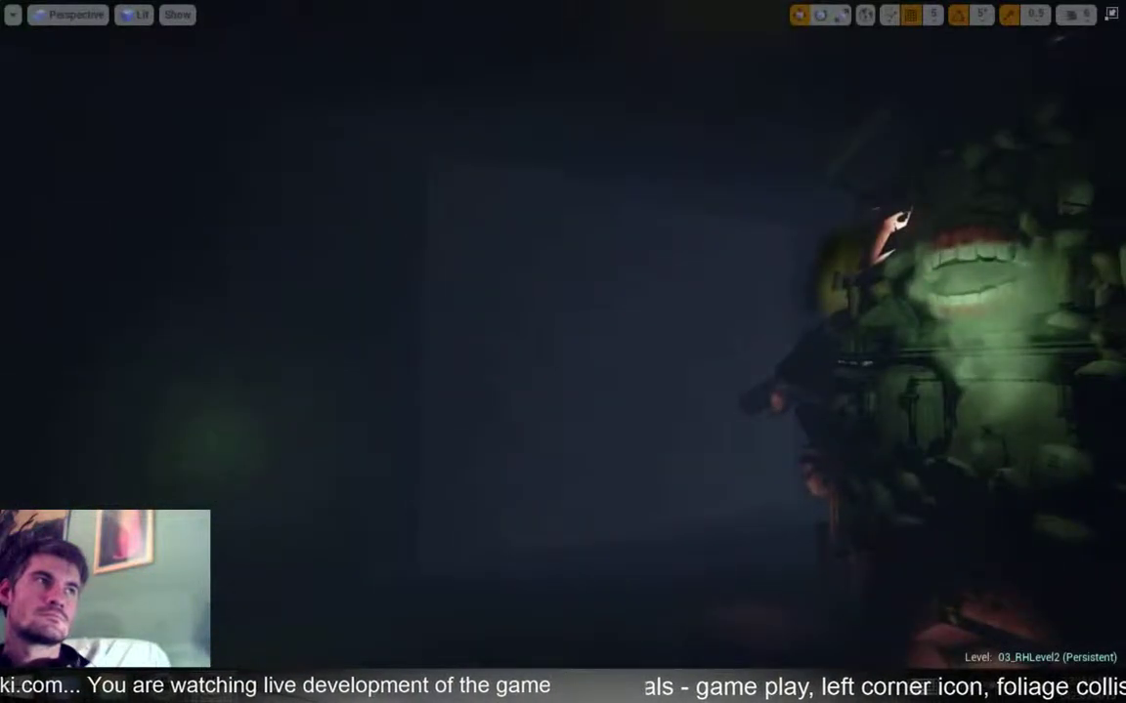
pyautogui.moveTo(562, 352); pyautogui.dragTo(645, 323, button='right')
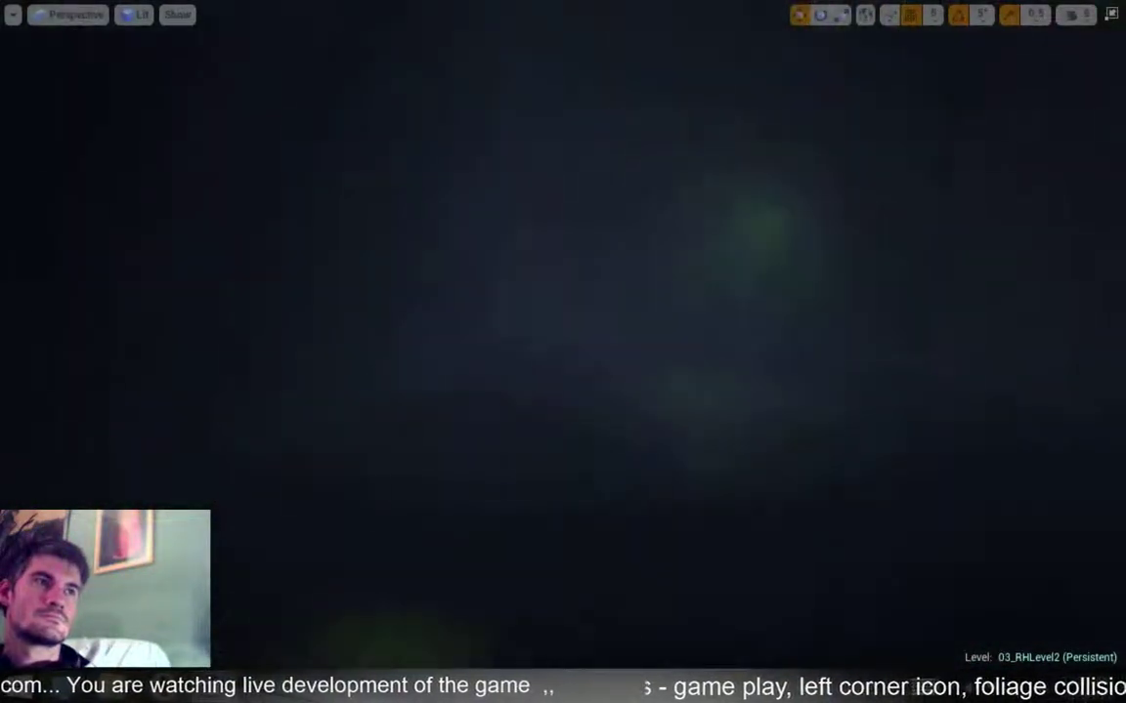
pyautogui.moveTo(563, 351); pyautogui.dragTo(459, 342, button='right')
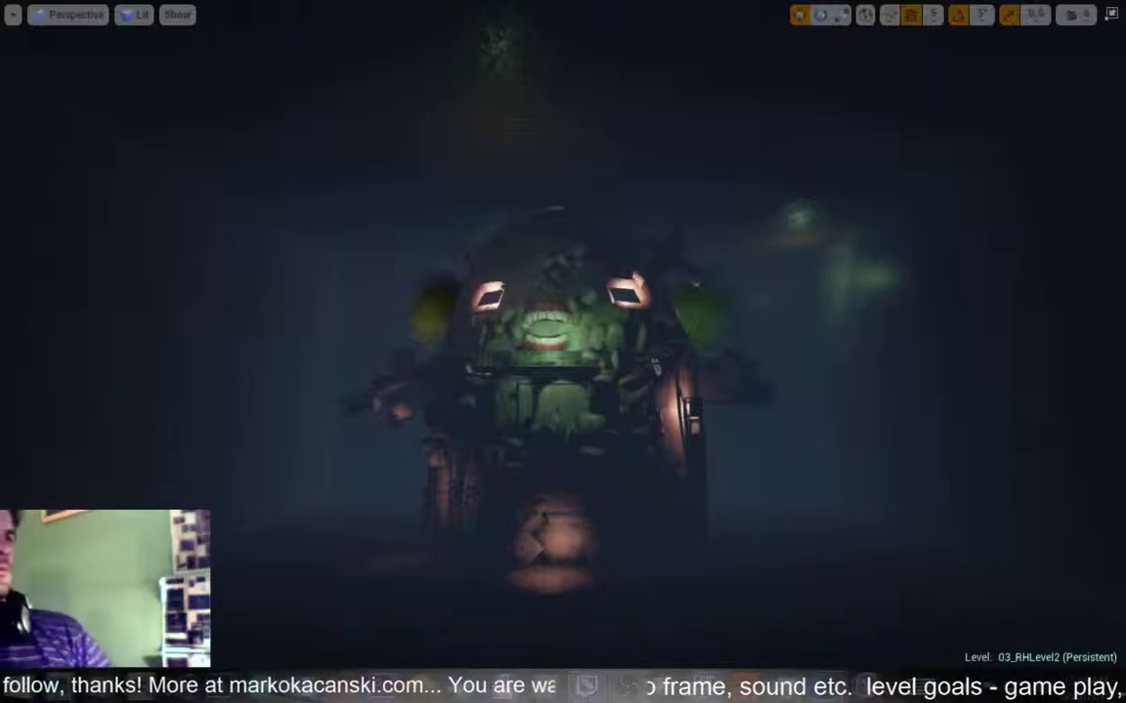
pyautogui.moveTo(472, 450); pyautogui.dragTo(472, 435, button='right')
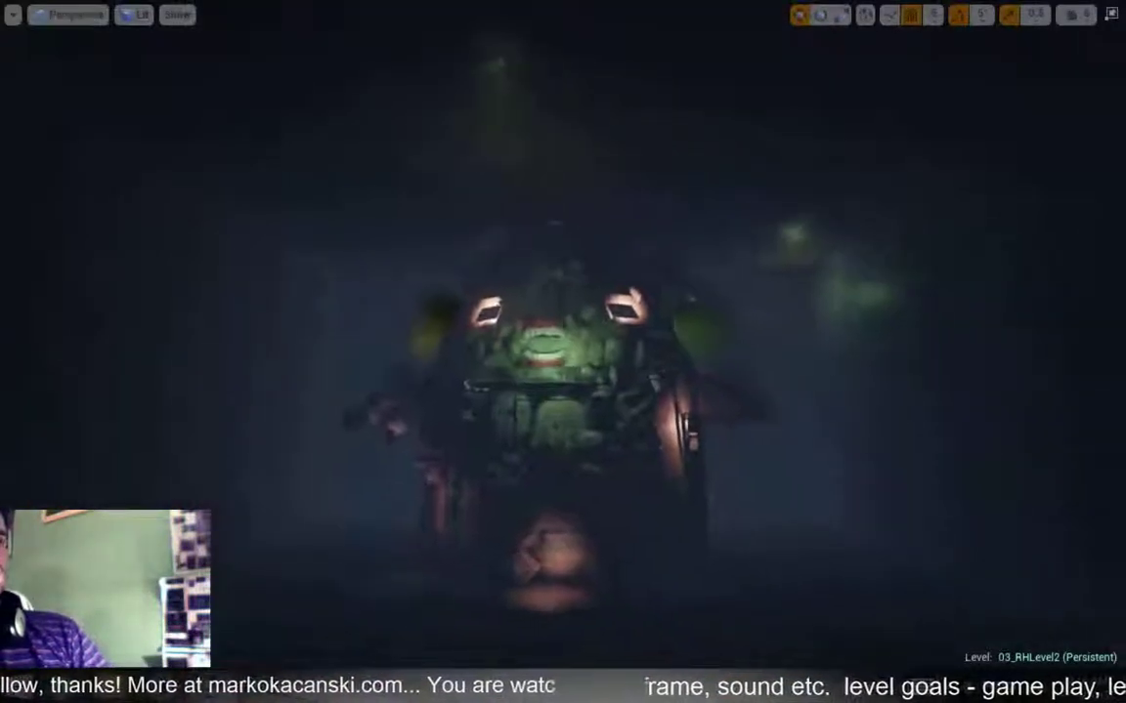